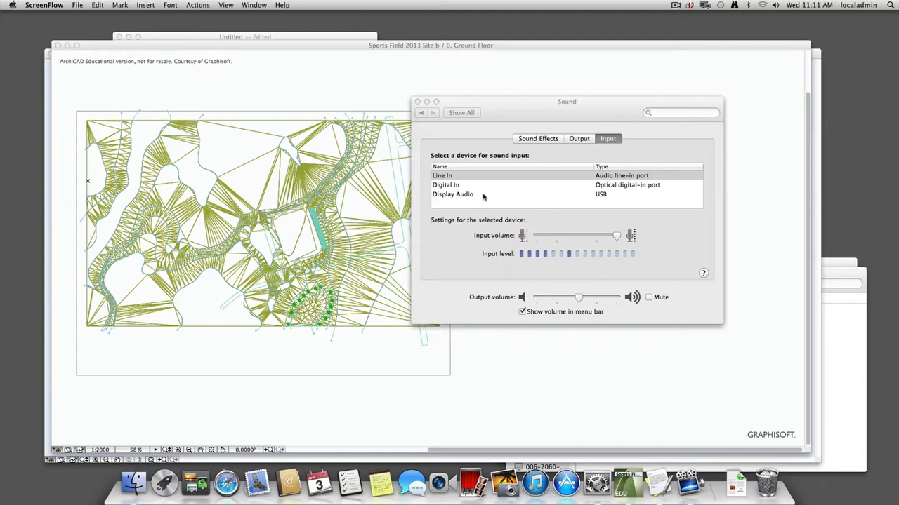
# Switch to ArchiCAD and open the recent Sports Field 2013 Site b project, skipping all missing drawing sources.
pyautogui.click(484, 421)
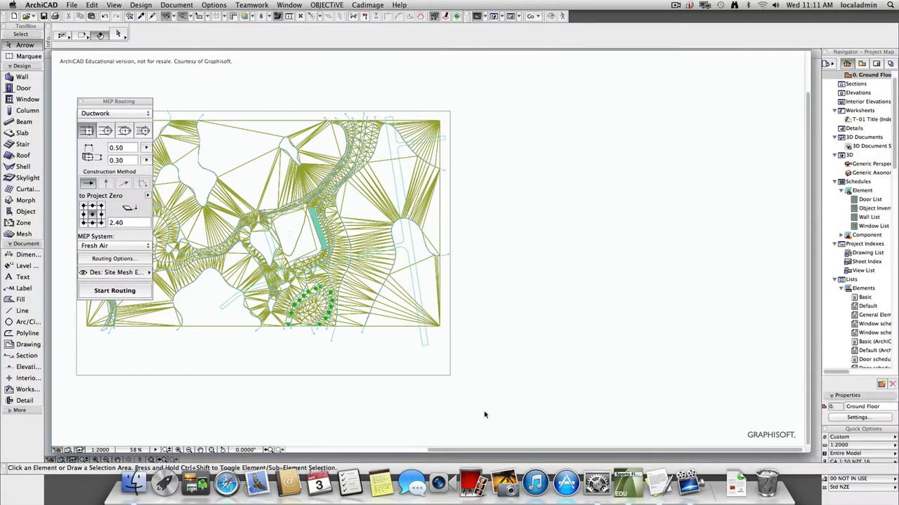
pyautogui.scroll(2, 305, 262)
pyautogui.scroll(2, 305, 261)
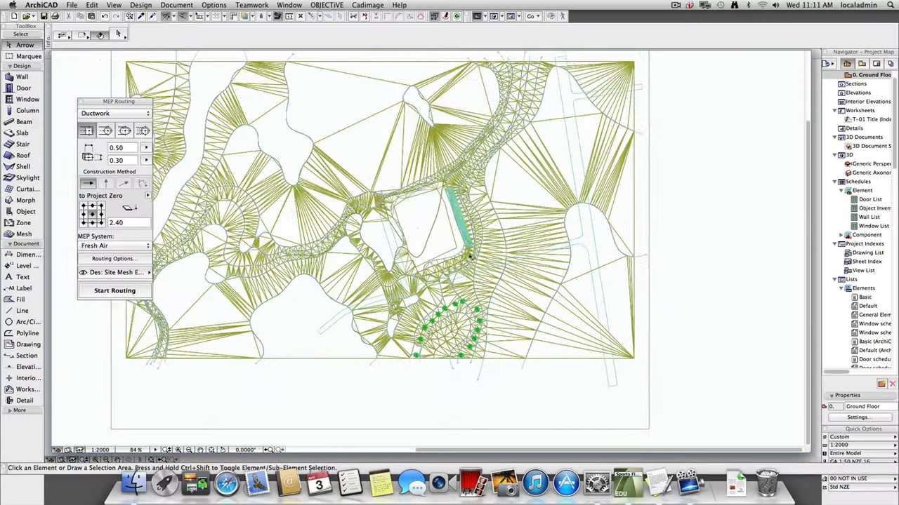
pyautogui.click(72, 5)
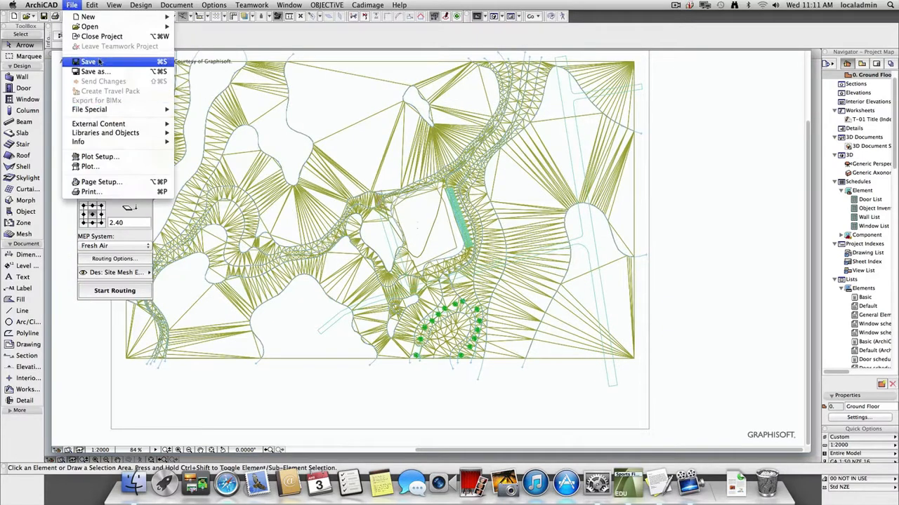
pyautogui.moveTo(89, 26)
pyautogui.click(238, 62)
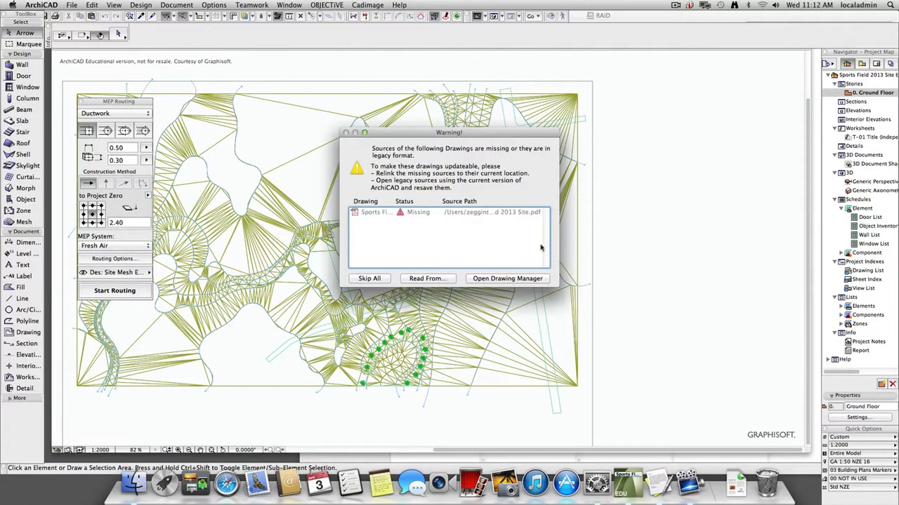
pyautogui.click(360, 281)
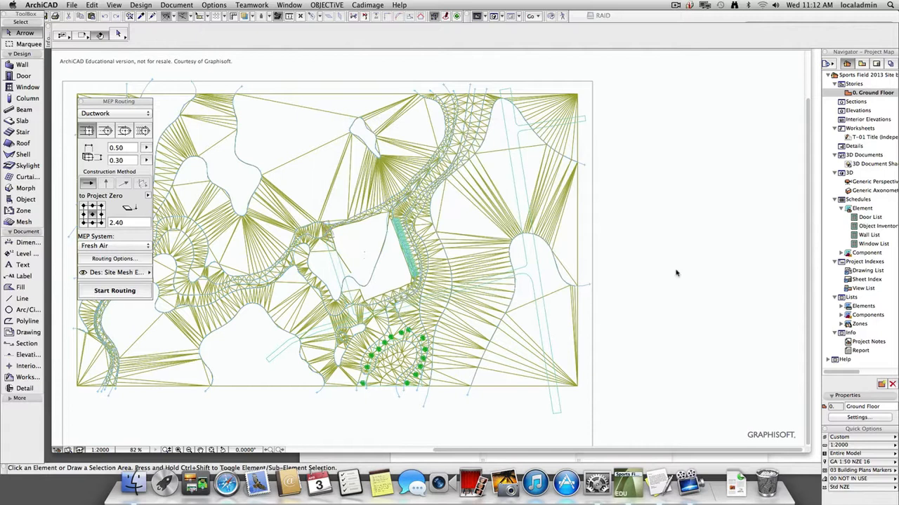
# Explore the site in the 3D perspective, moving around the sports field, roads and pond.
pyautogui.click(379, 273)
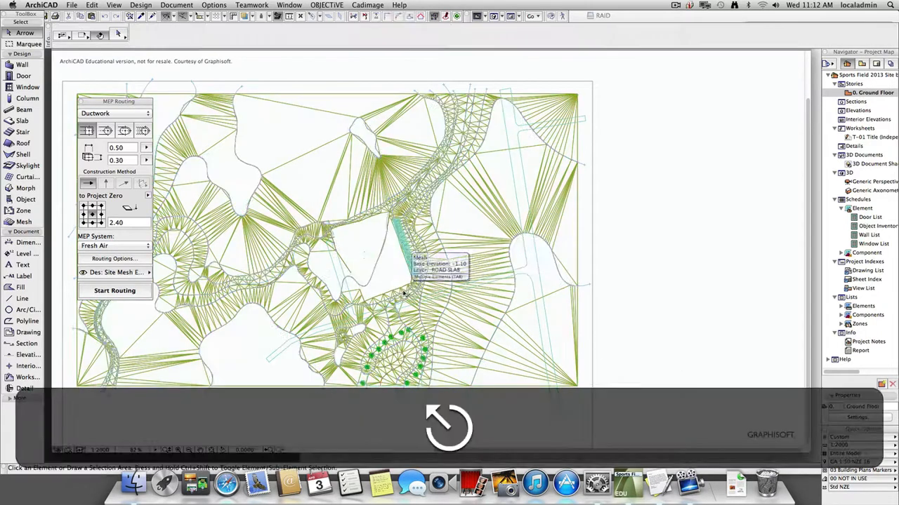
pyautogui.press('F3')
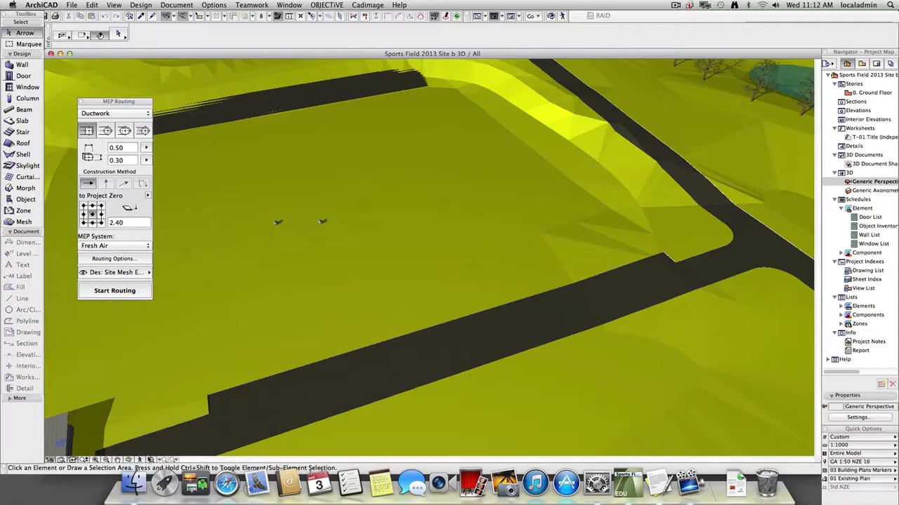
pyautogui.click(139, 461)
pyautogui.click(515, 349)
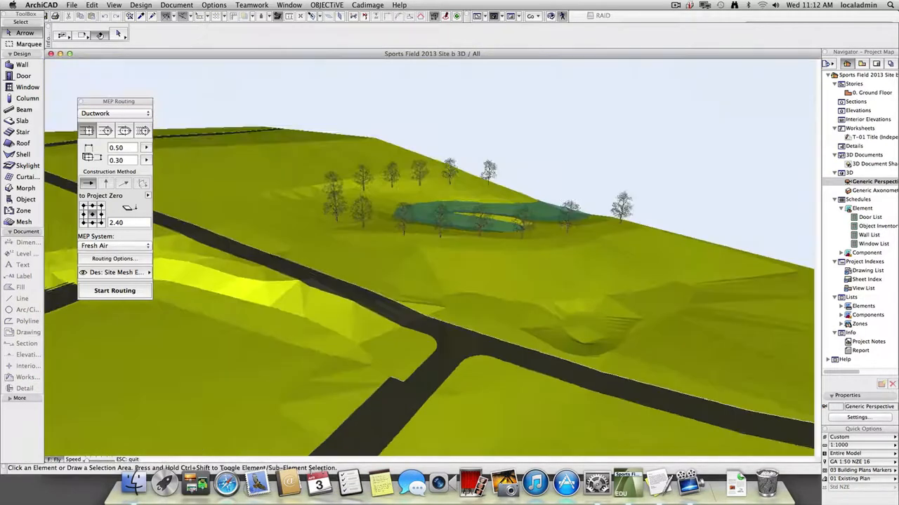
pyautogui.press('w')
pyautogui.hotkey('shift', 'd')
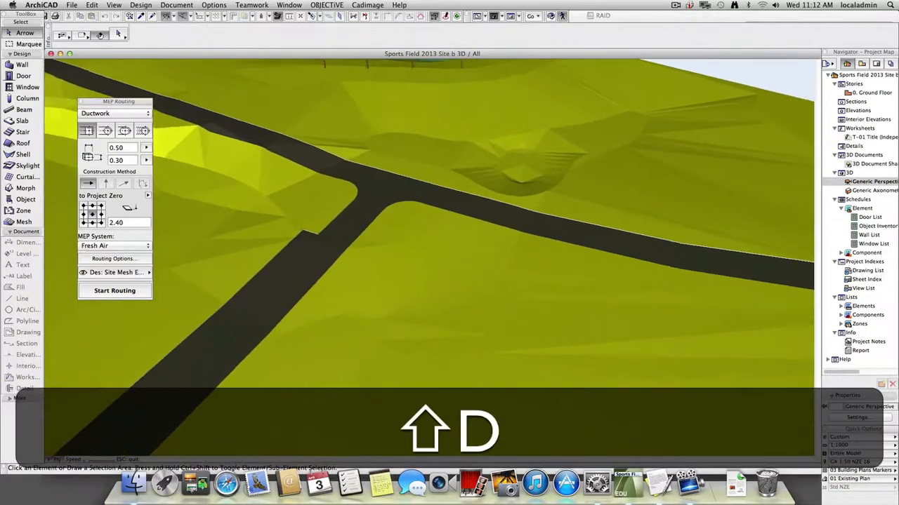
pyautogui.hotkey('shift', 's')
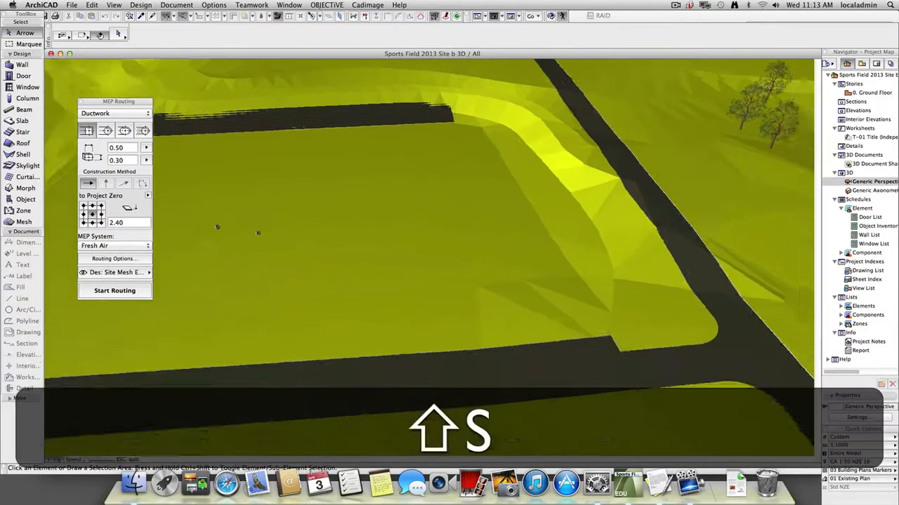
pyautogui.press('Escape')
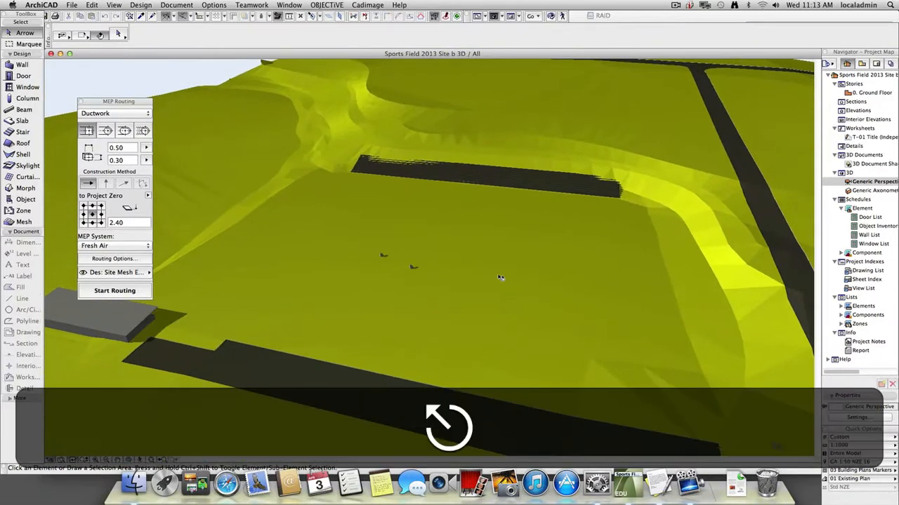
# Examine the terrain mesh and the road edges around the sports field platform in 3D.
pyautogui.click(625, 361)
pyautogui.press('Escape')
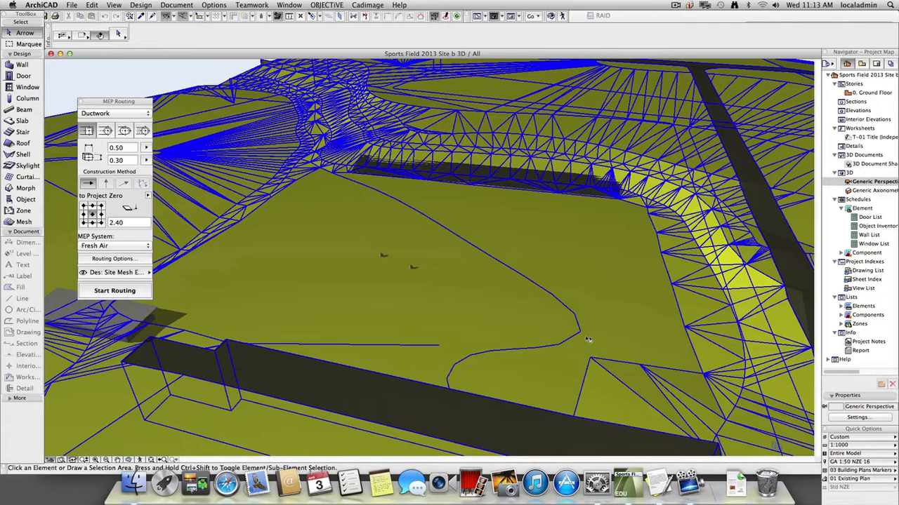
pyautogui.press('super+z')
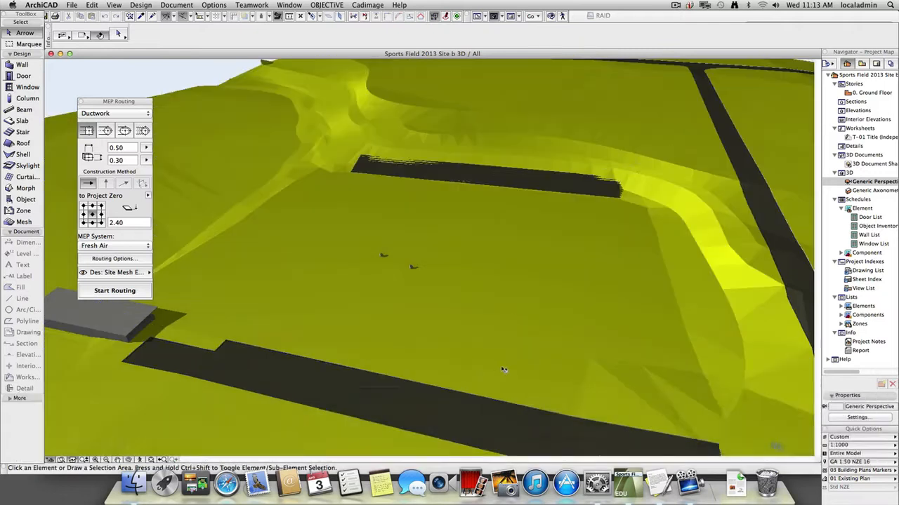
pyautogui.scroll(-3, 506, 369)
pyautogui.moveTo(516, 363); pyautogui.dragTo(443, 286, button='middle')
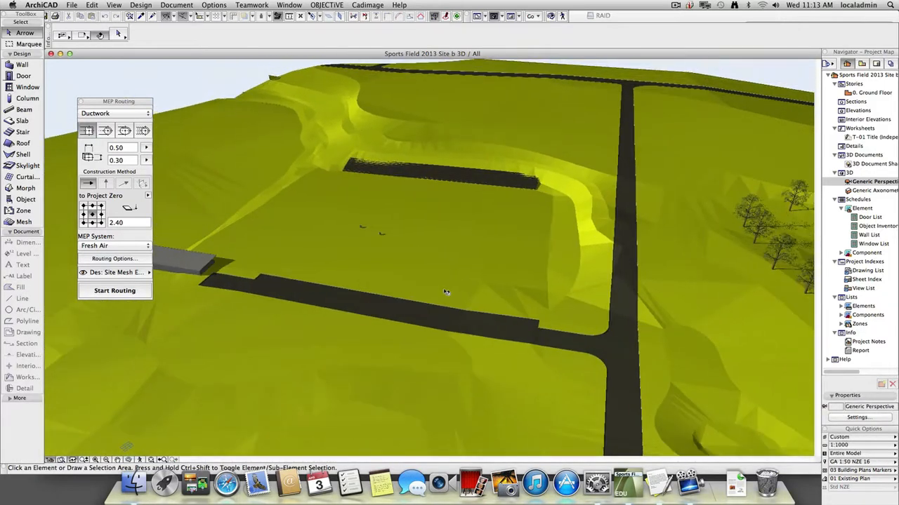
# Return to the Ground Floor plan and inspect the road slab and the surrounding mesh beside the sports field.
pyautogui.press('F2')
pyautogui.click(679, 264)
pyautogui.click(703, 316)
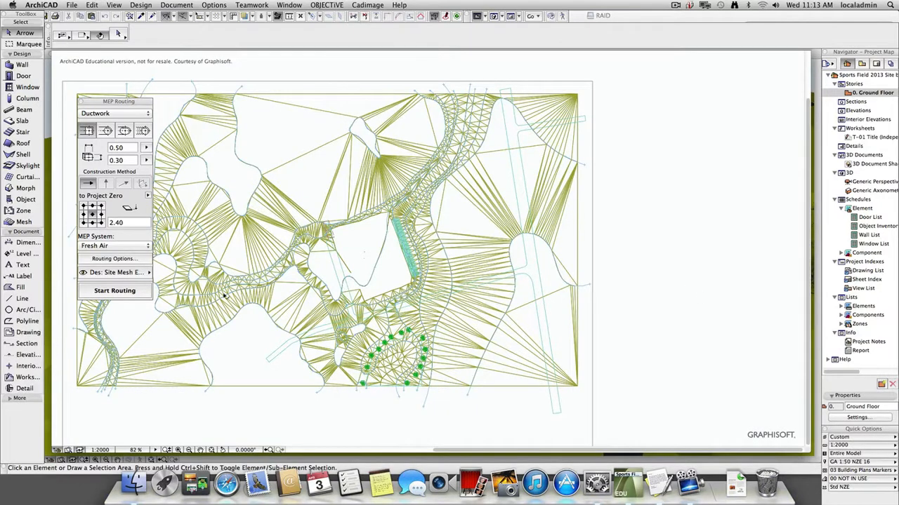
pyautogui.scroll(4, 272, 277)
pyautogui.moveTo(386, 263); pyautogui.dragTo(325, 232, button='middle')
pyautogui.scroll(-1, 324, 232)
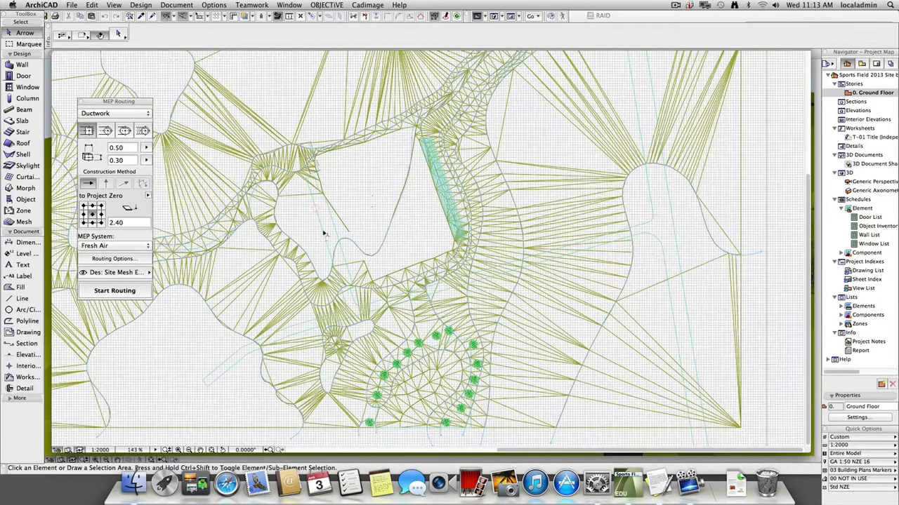
pyautogui.click(324, 234)
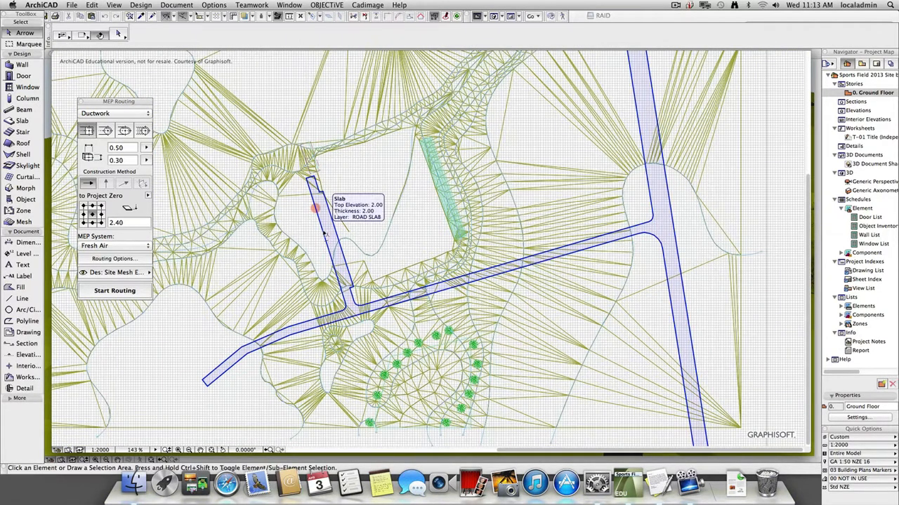
pyautogui.press('Delete')
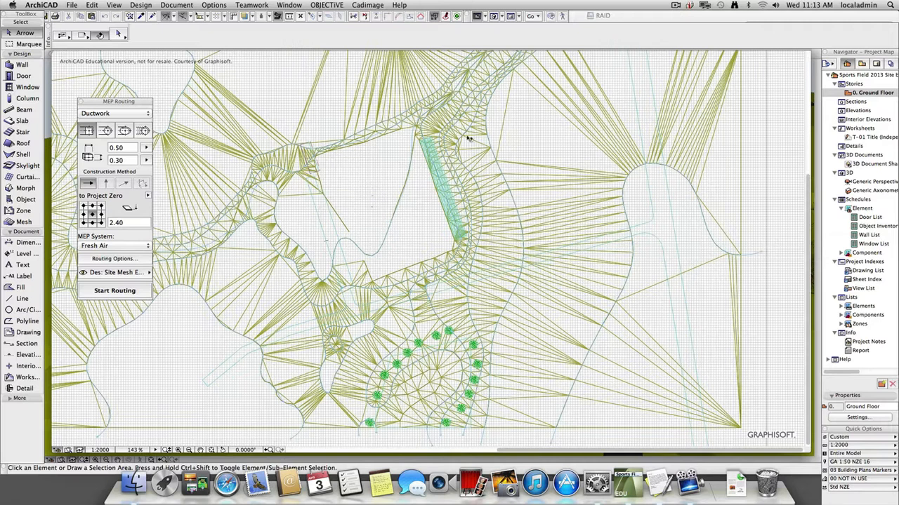
pyautogui.click(425, 211)
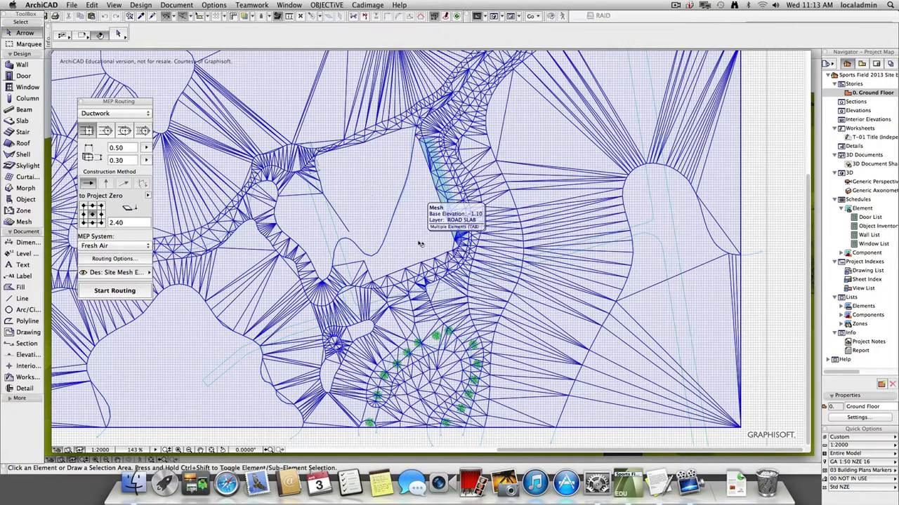
pyautogui.click(770, 213)
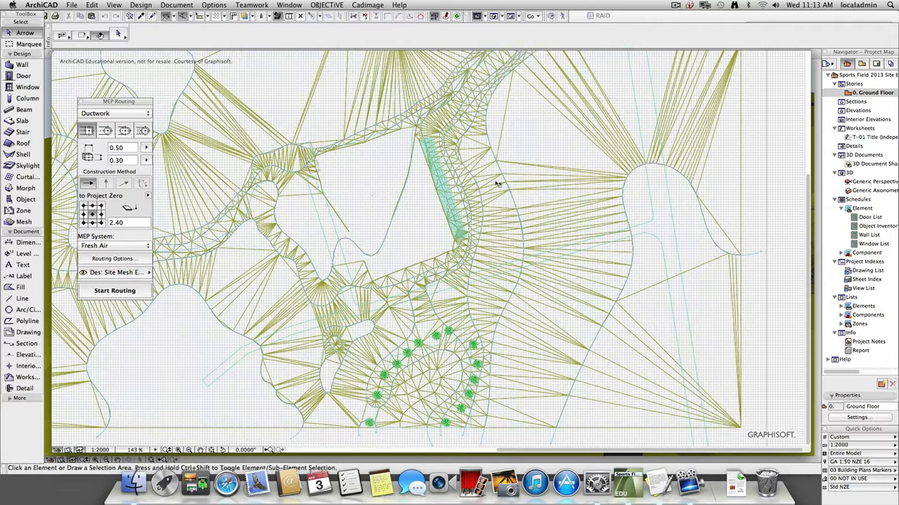
# Select the ROAD SLAB mesh and the overlapping Terrain Original mesh in turn to check their settings, and clear the selection.
pyautogui.click(417, 220)
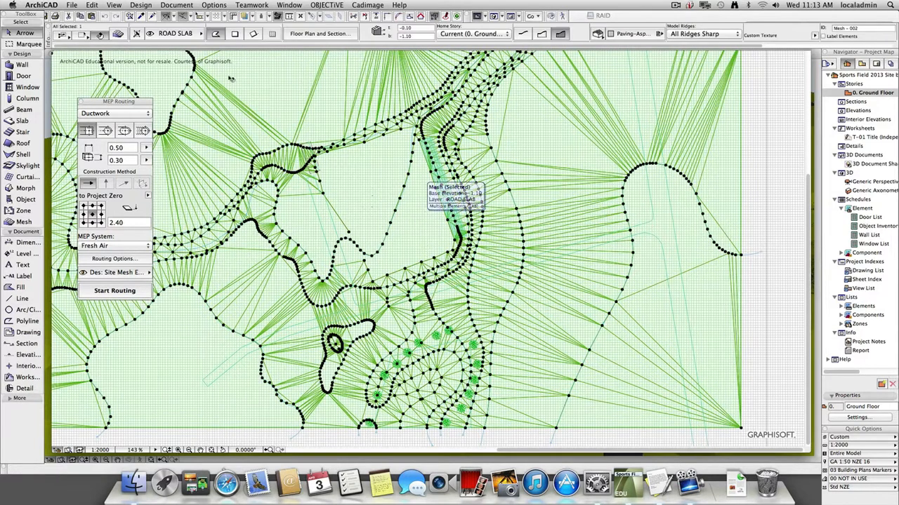
pyautogui.press('Tab')
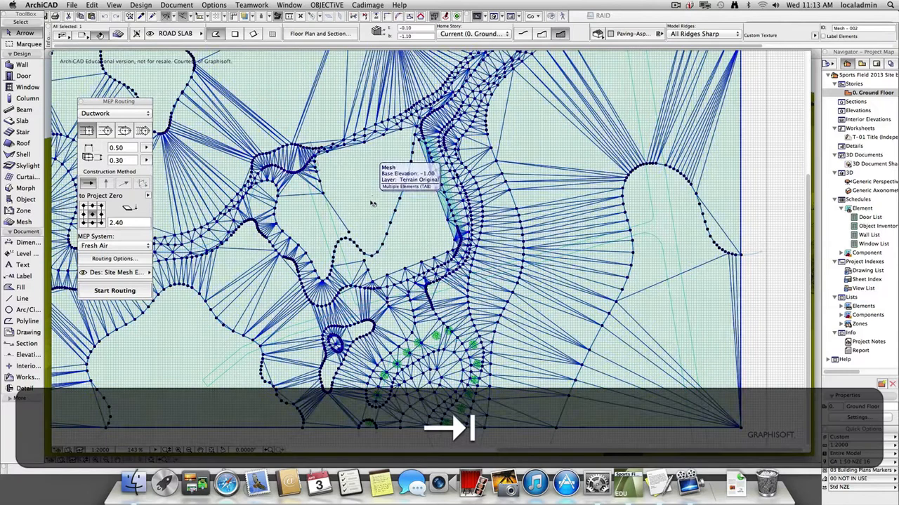
pyautogui.click(373, 204)
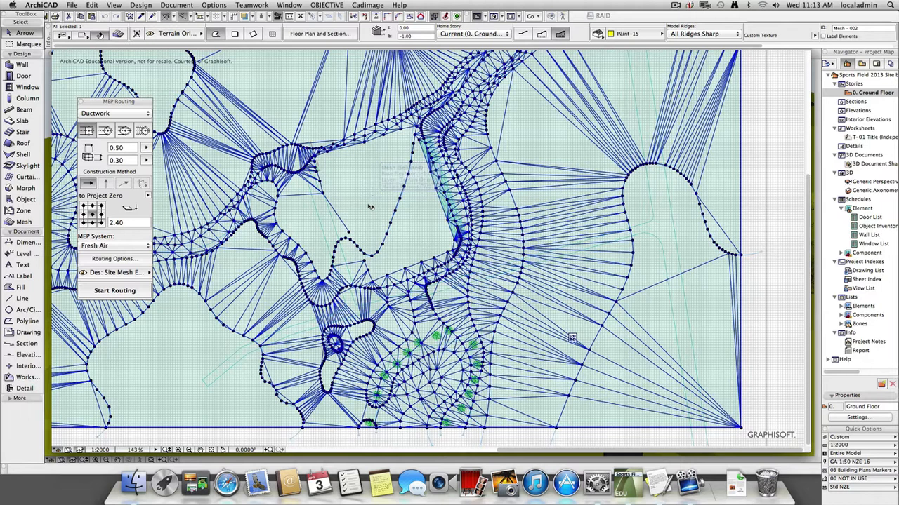
pyautogui.press('Escape')
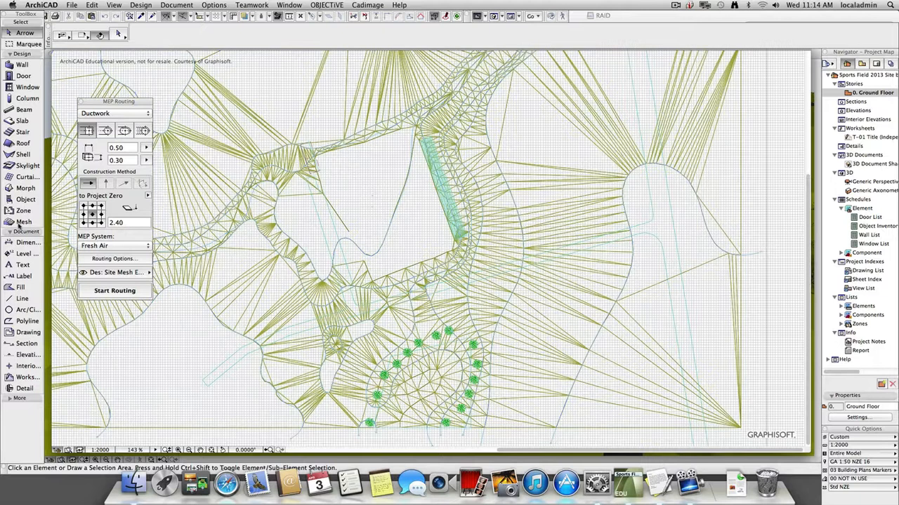
pyautogui.click(22, 223)
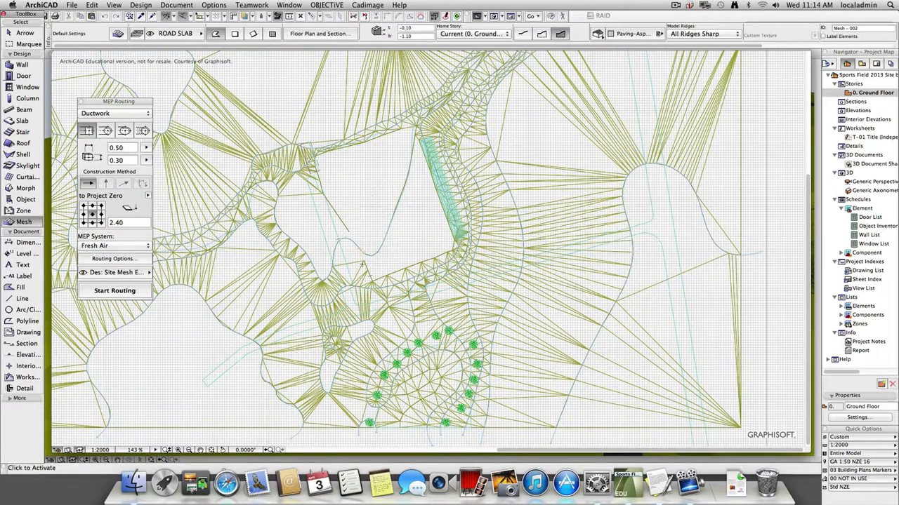
pyautogui.press('super+a')
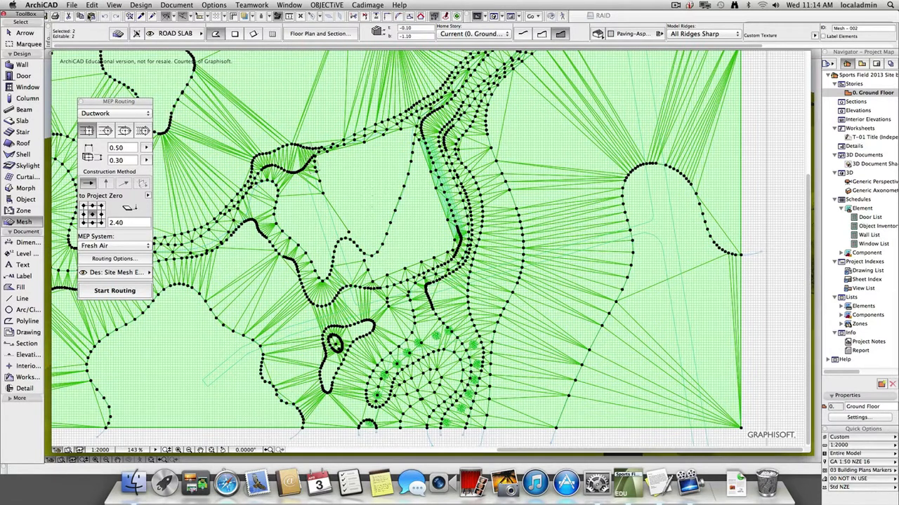
pyautogui.click(215, 5)
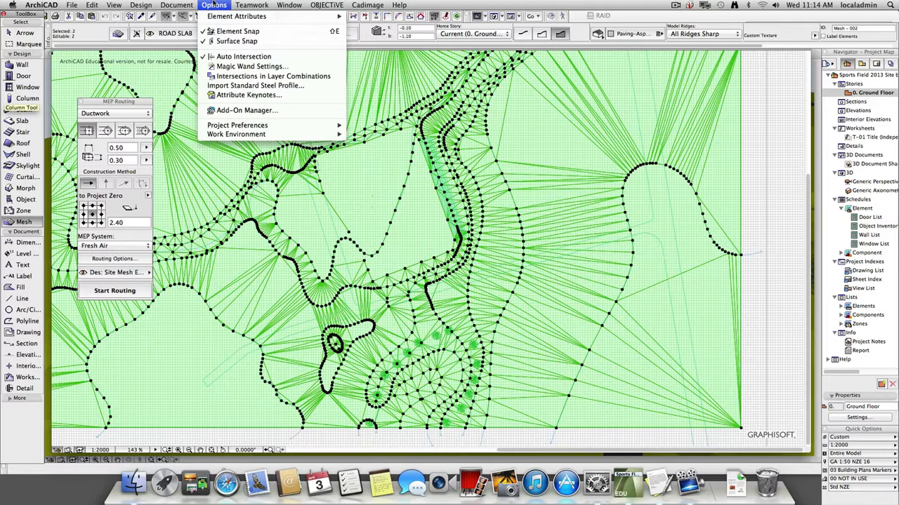
pyautogui.moveTo(180, 5)
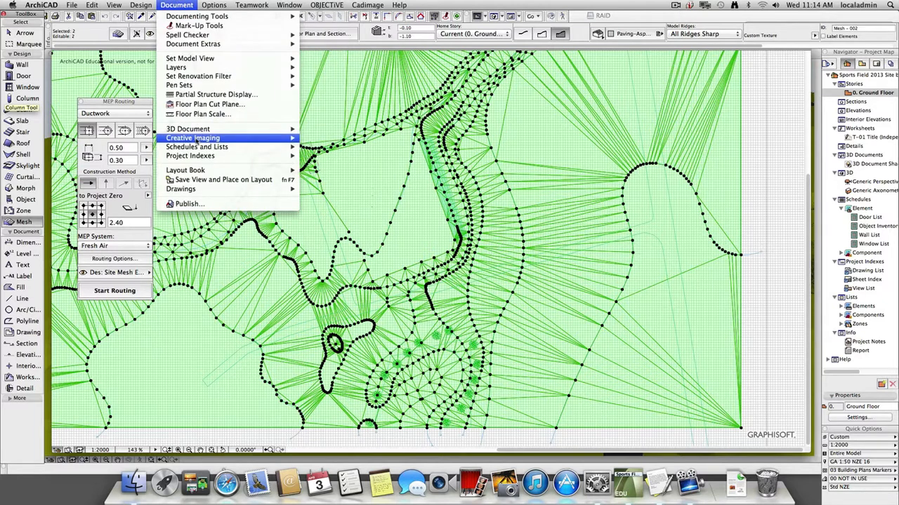
pyautogui.moveTo(199, 142)
pyautogui.press('super+z')
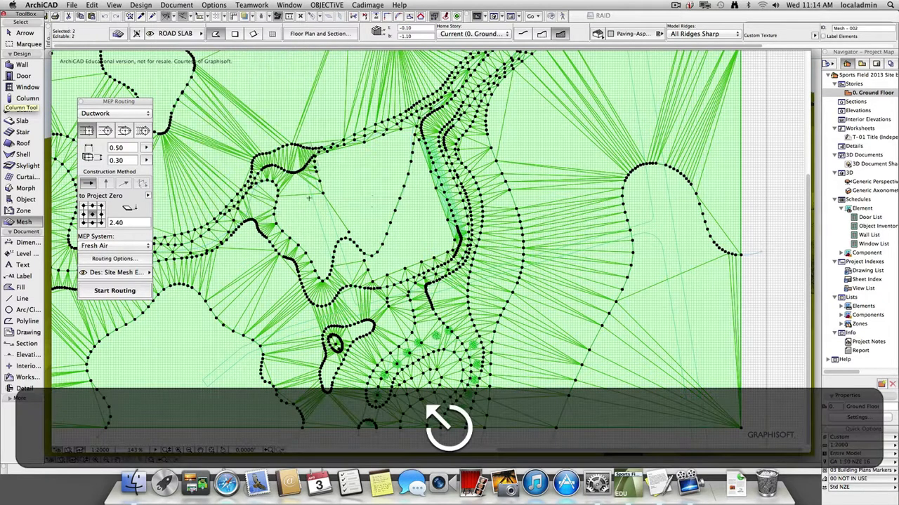
# Select the ROAD SLAB mesh, read its volume in the Basic elements list, and close the list.
pyautogui.press('super+shift+z')
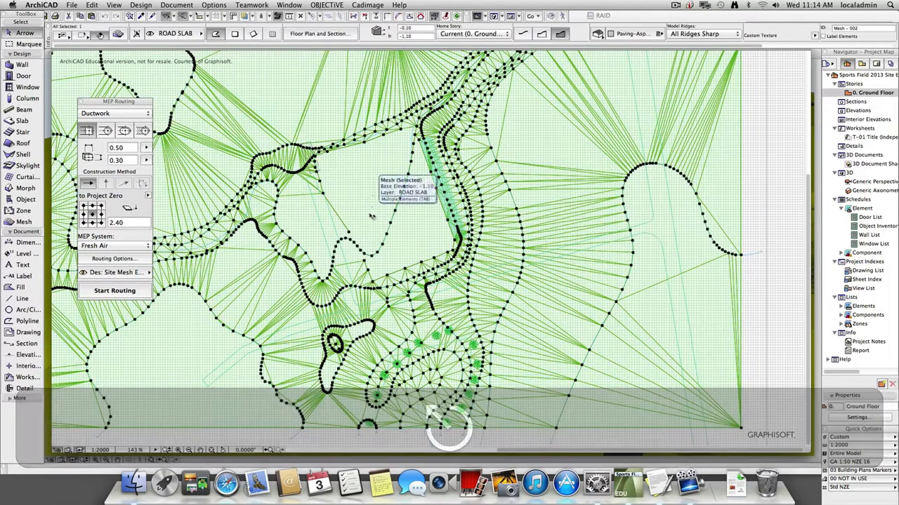
pyautogui.click(176, 5)
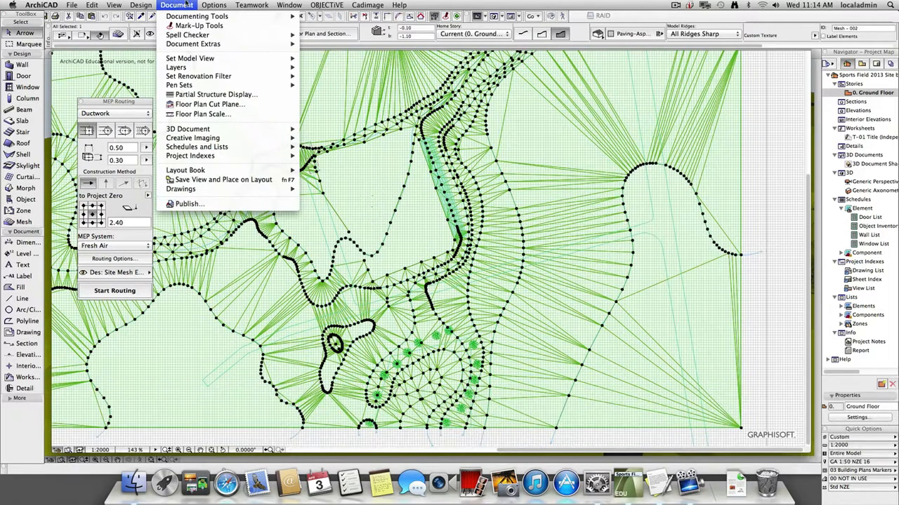
pyautogui.moveTo(219, 143)
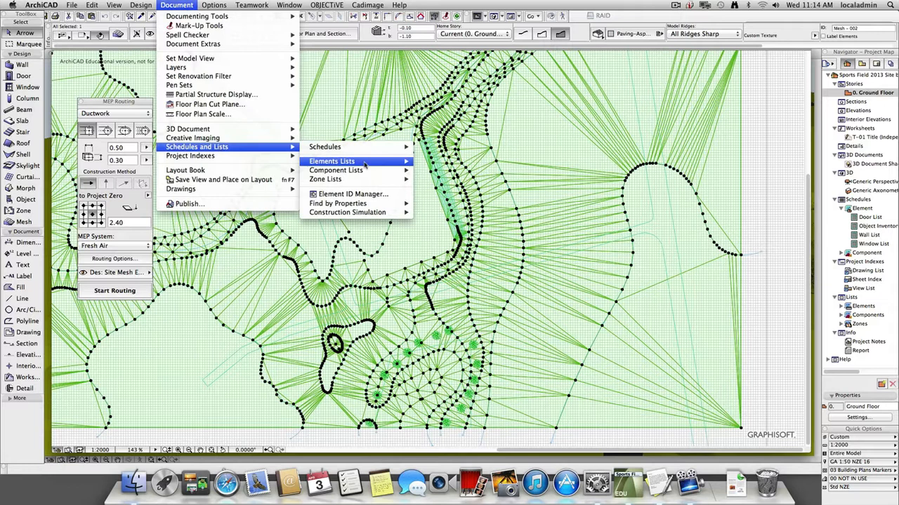
pyautogui.moveTo(366, 166)
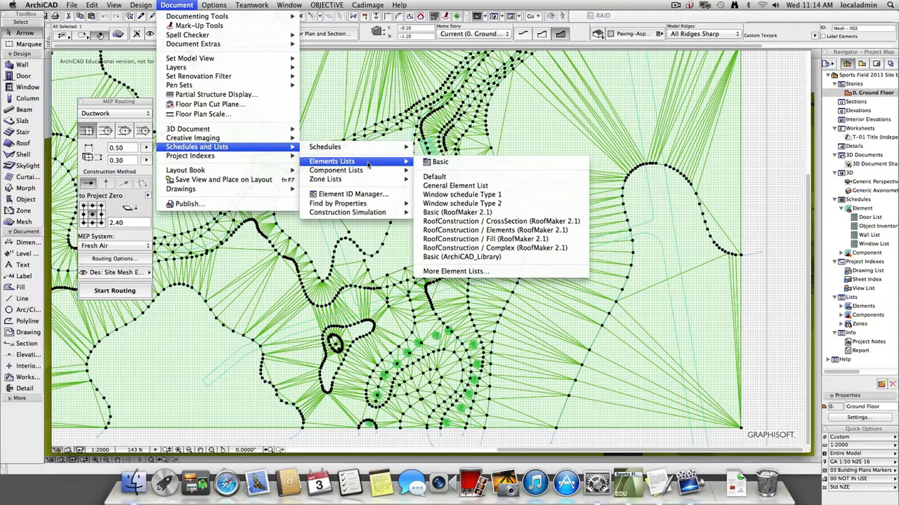
pyautogui.click(438, 166)
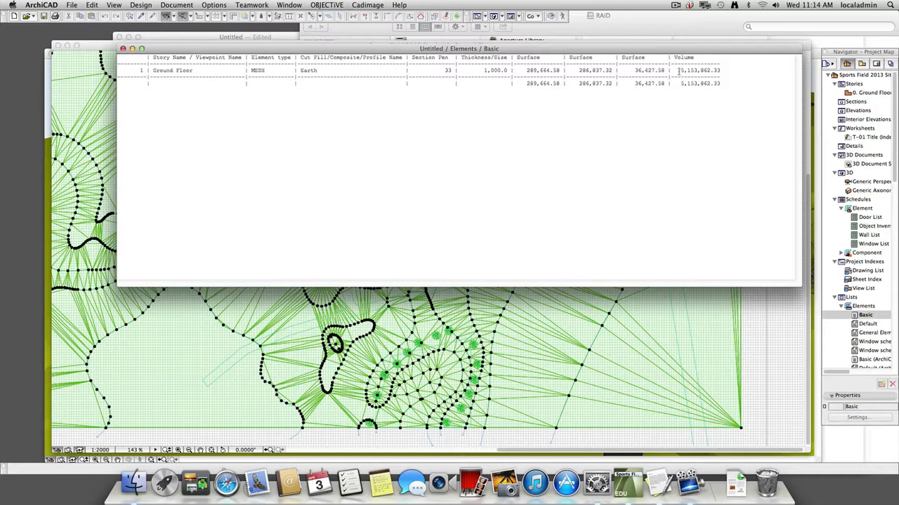
pyautogui.moveTo(678, 71); pyautogui.dragTo(727, 71)
pyautogui.click(672, 101)
pyautogui.click(123, 48)
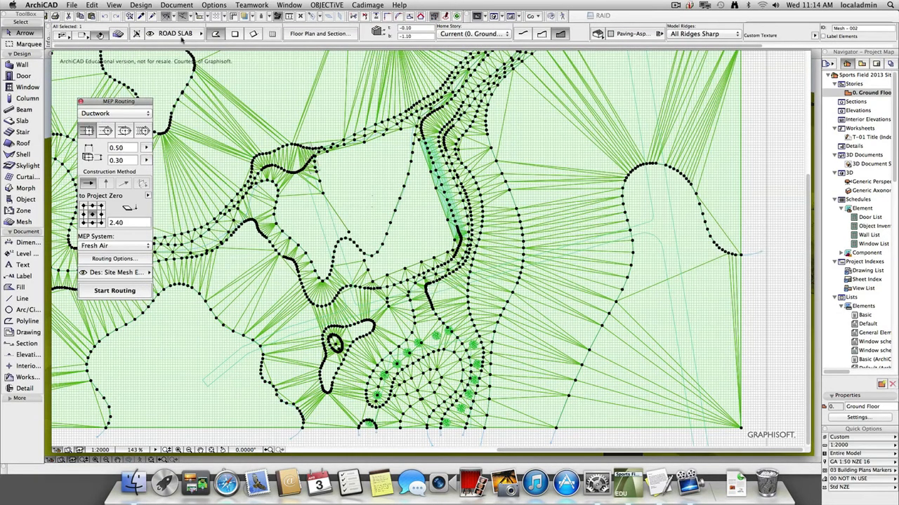
# Select both overlapping meshes, read their combined volume in the Basic elements list, and close the list.
pyautogui.press('Tab')
pyautogui.press('Escape')
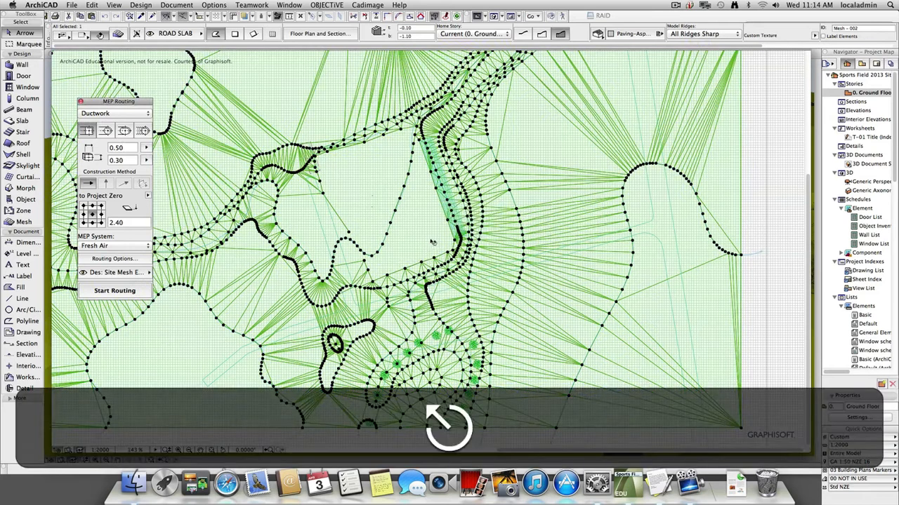
pyautogui.press('super+a')
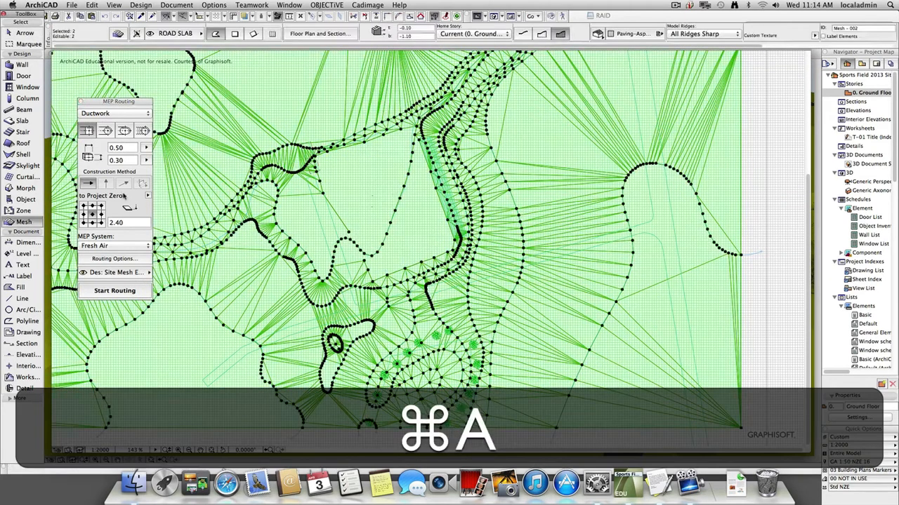
pyautogui.click(140, 5)
pyautogui.moveTo(177, 4)
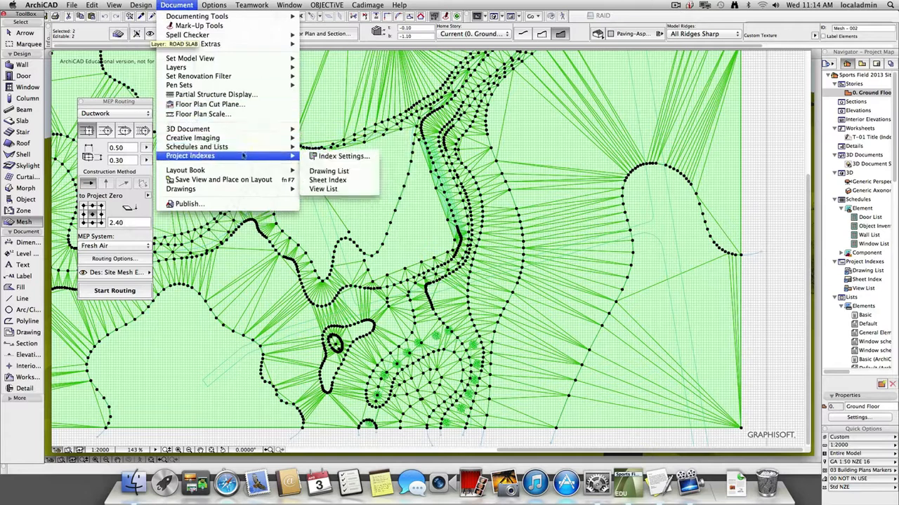
pyautogui.moveTo(270, 148)
pyautogui.moveTo(336, 163)
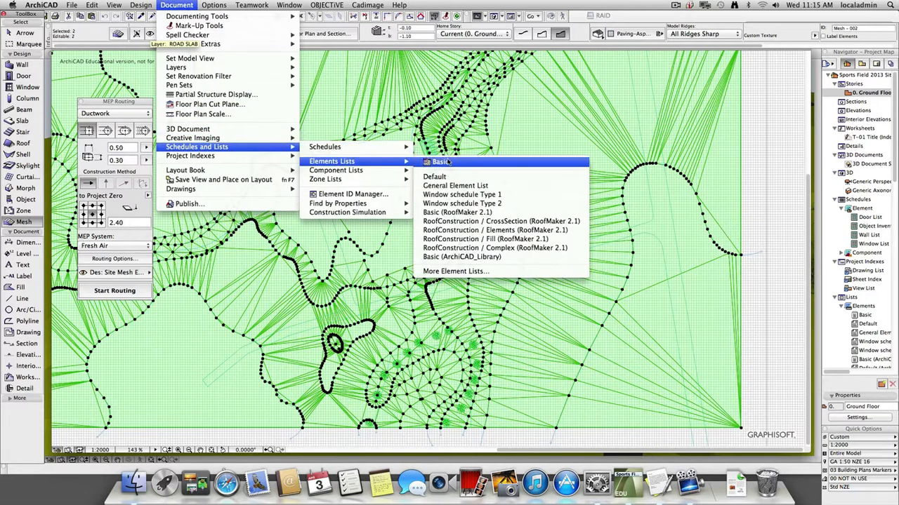
pyautogui.click(431, 164)
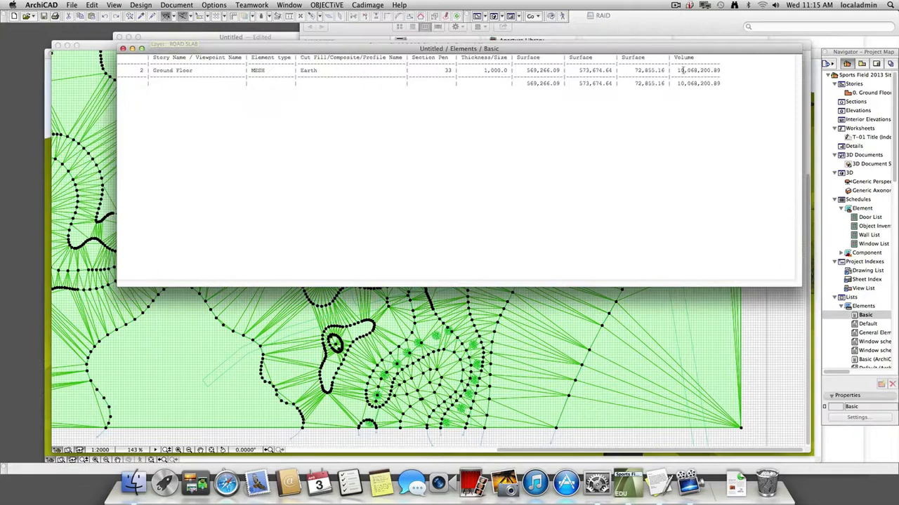
pyautogui.moveTo(676, 70); pyautogui.dragTo(732, 70)
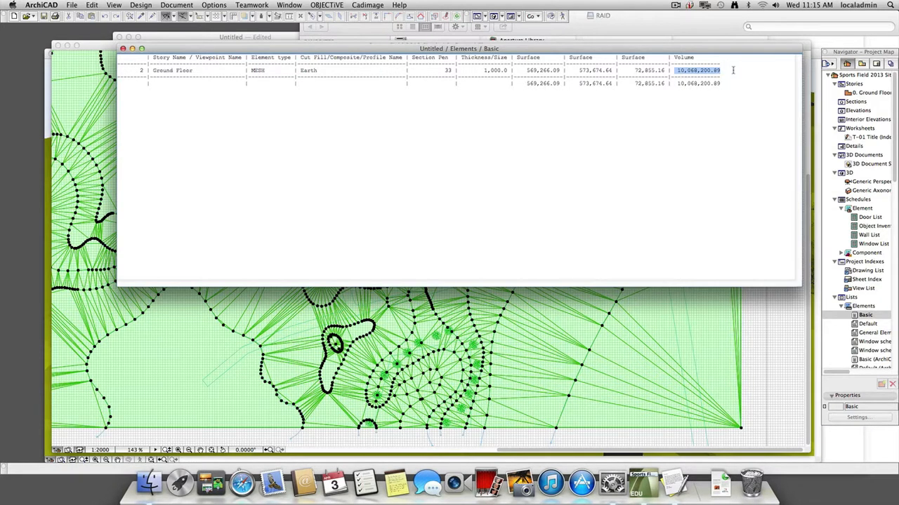
pyautogui.click(123, 48)
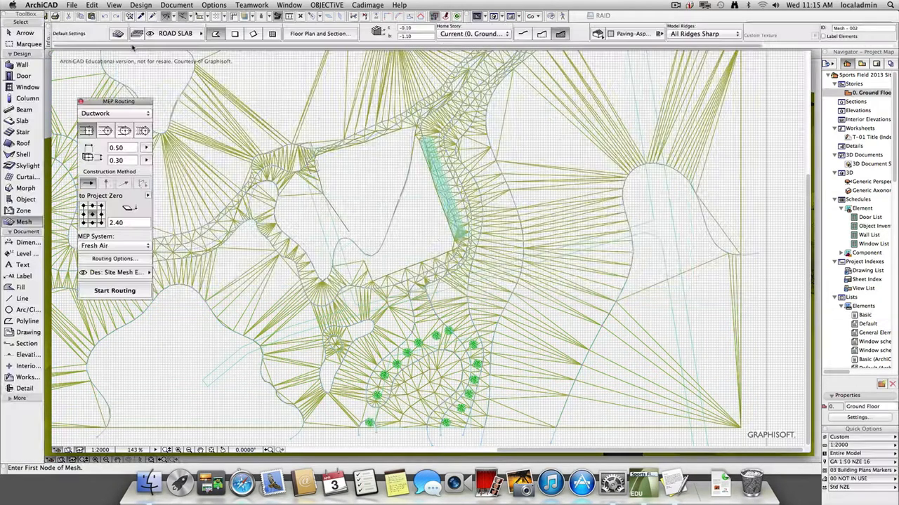
# Select both meshes, compare their individual volumes by layer in the General Element List fitted to the window, and close the list.
pyautogui.press('super+a')
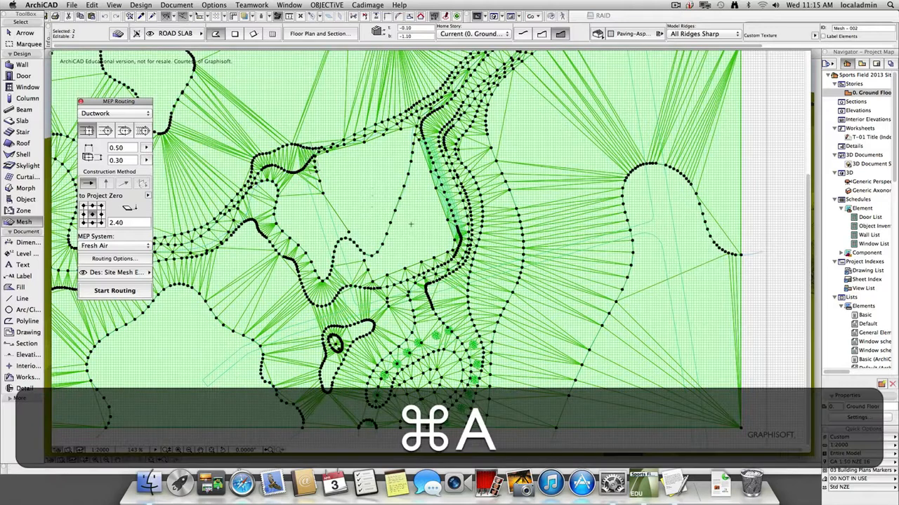
pyautogui.click(214, 5)
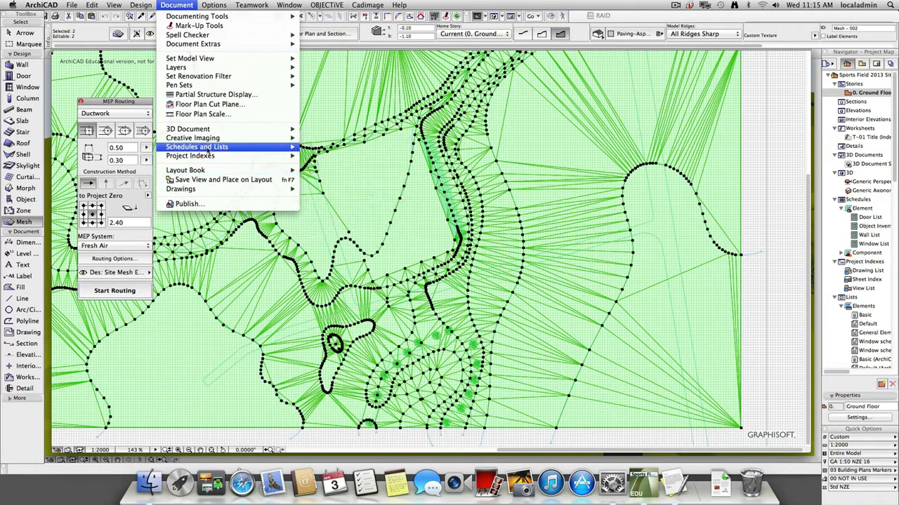
pyautogui.moveTo(208, 149)
pyautogui.moveTo(330, 164)
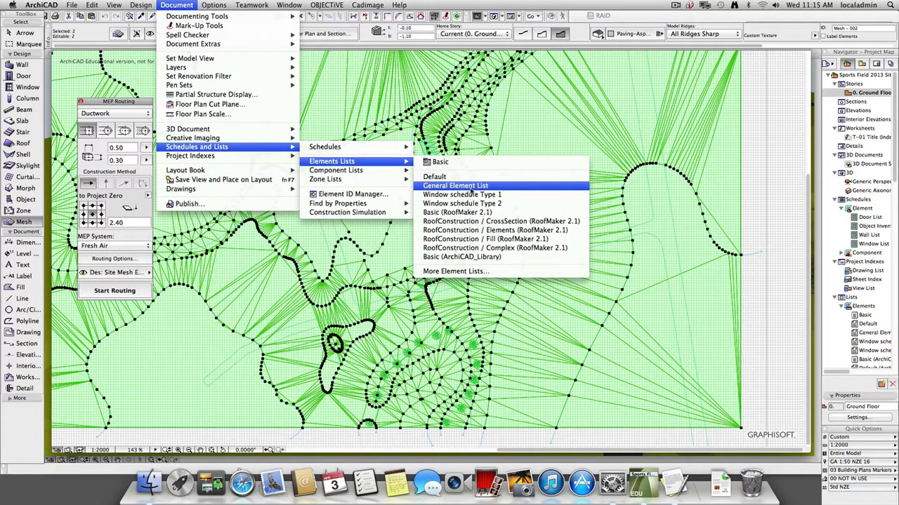
pyautogui.click(471, 188)
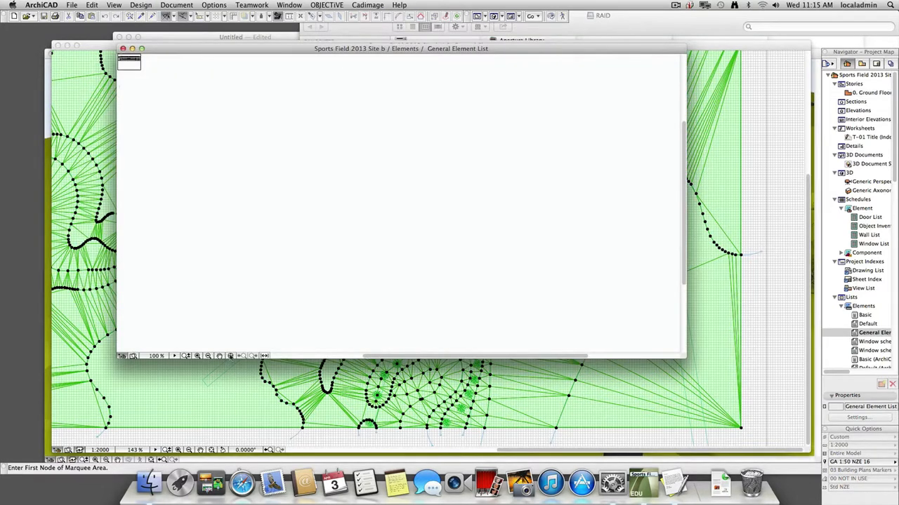
pyautogui.click(230, 356)
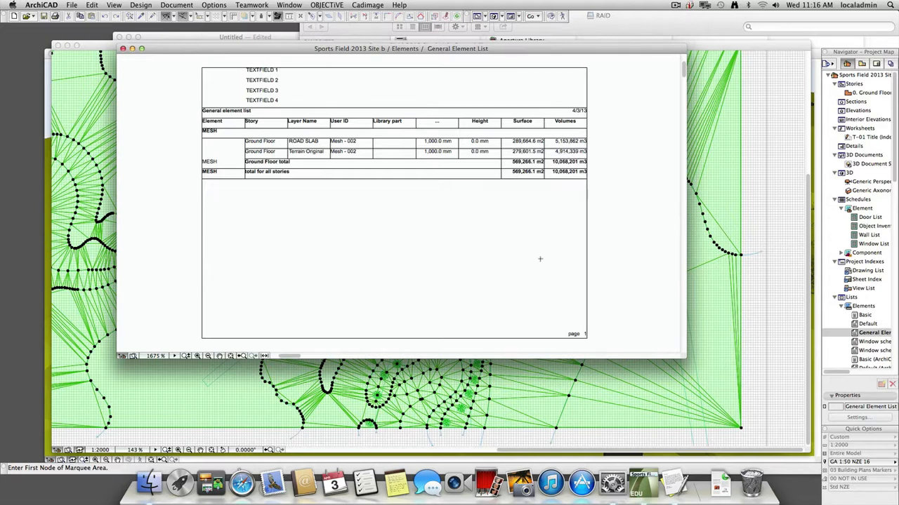
pyautogui.press('Escape')
pyautogui.click(100, 47)
pyautogui.press('Escape')
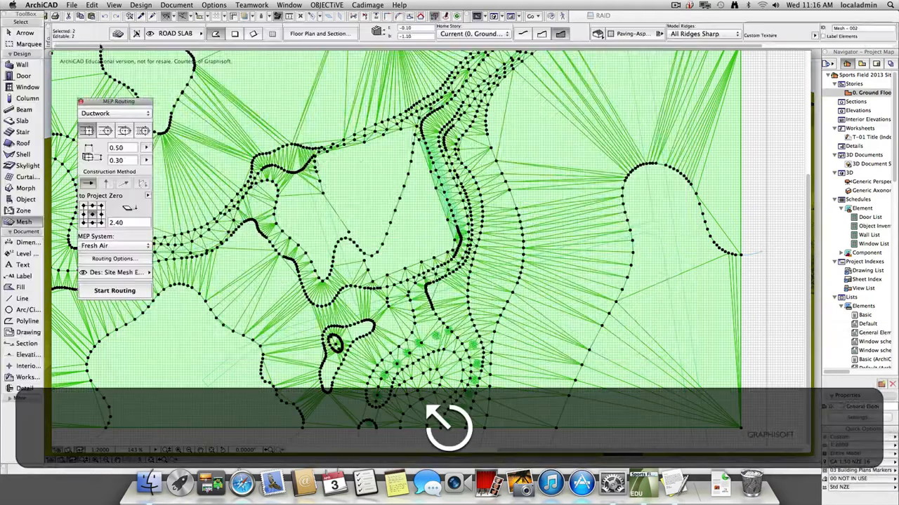
# Copy the Terrain Original mesh and paste the duplicate at its original location, zooming to the pasted elements.
pyautogui.press('Tab')
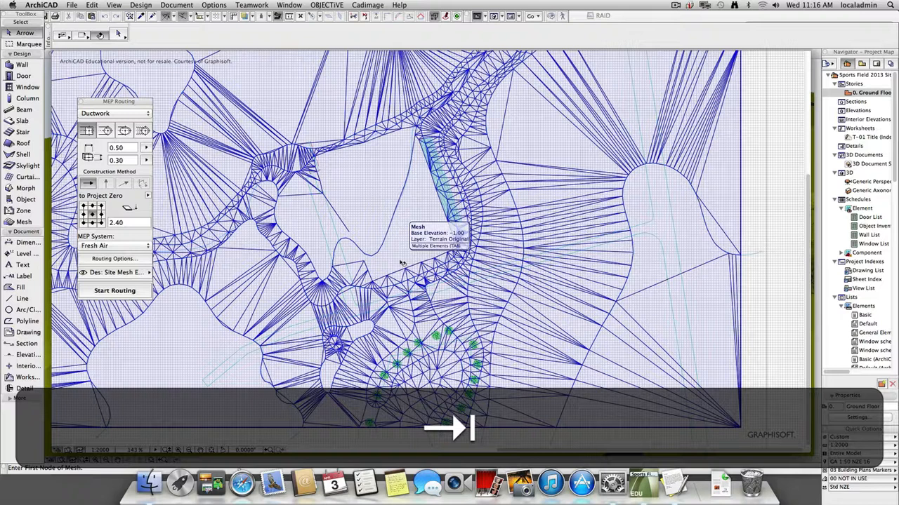
pyautogui.click(402, 262)
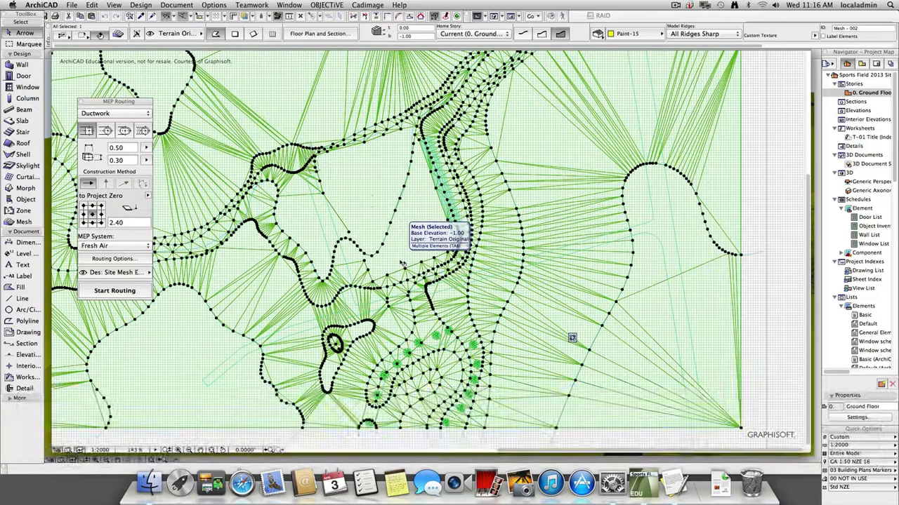
pyautogui.press('super+c')
pyautogui.press('super+v')
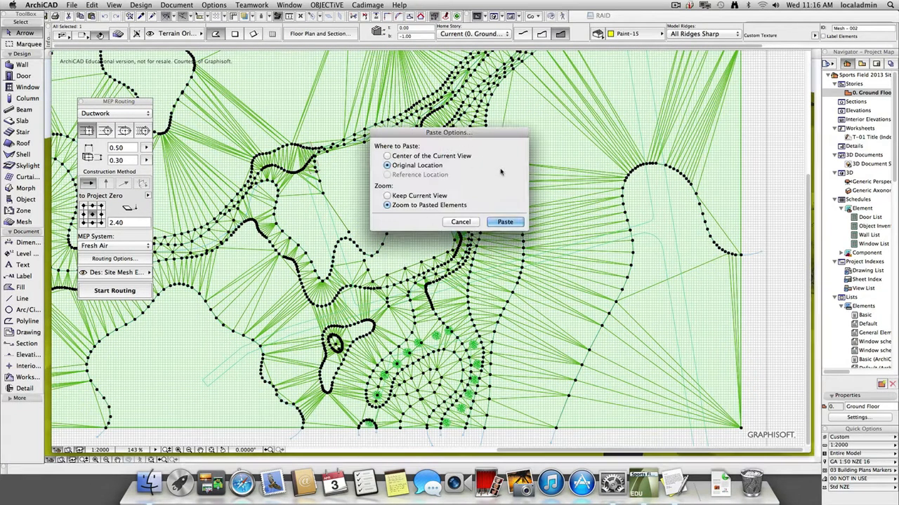
pyautogui.click(505, 221)
pyautogui.press('Escape')
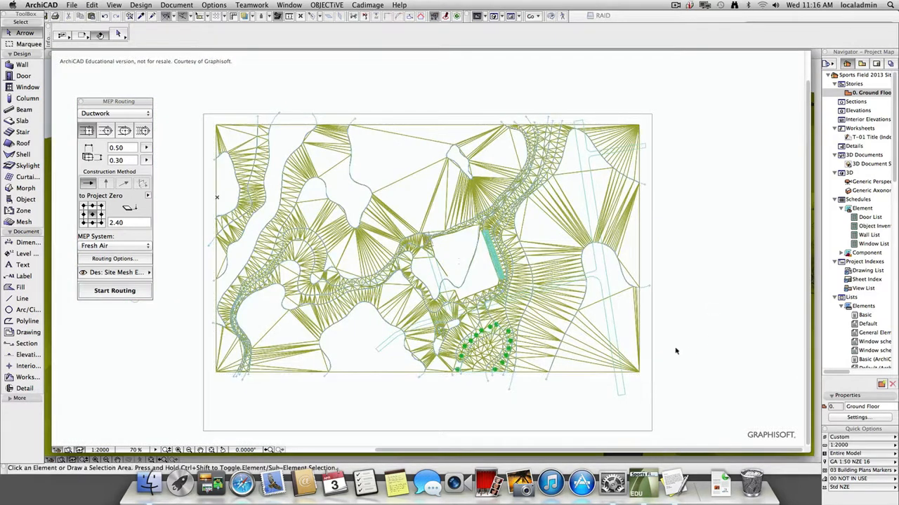
# Select the Terrain Original mesh, check it alone in 3D, and return to the Ground Floor plan with it still selected.
pyautogui.click(626, 336)
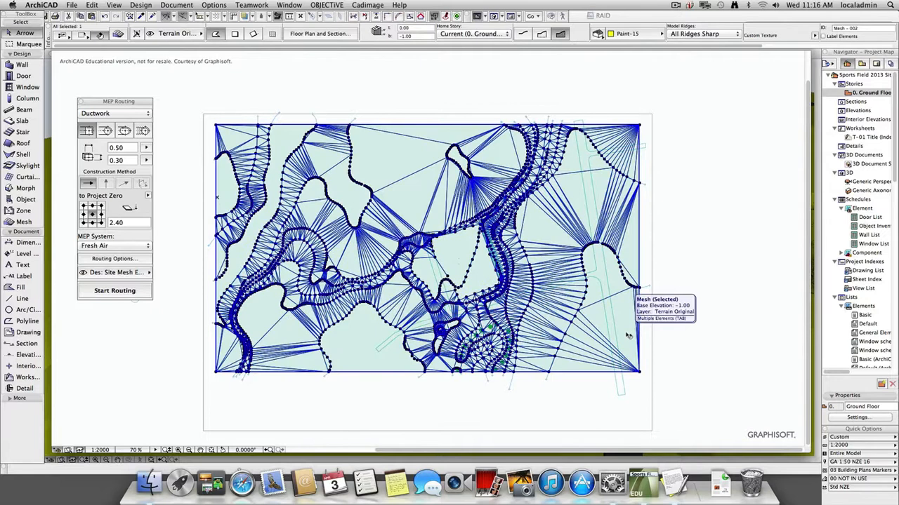
pyautogui.press('F4')
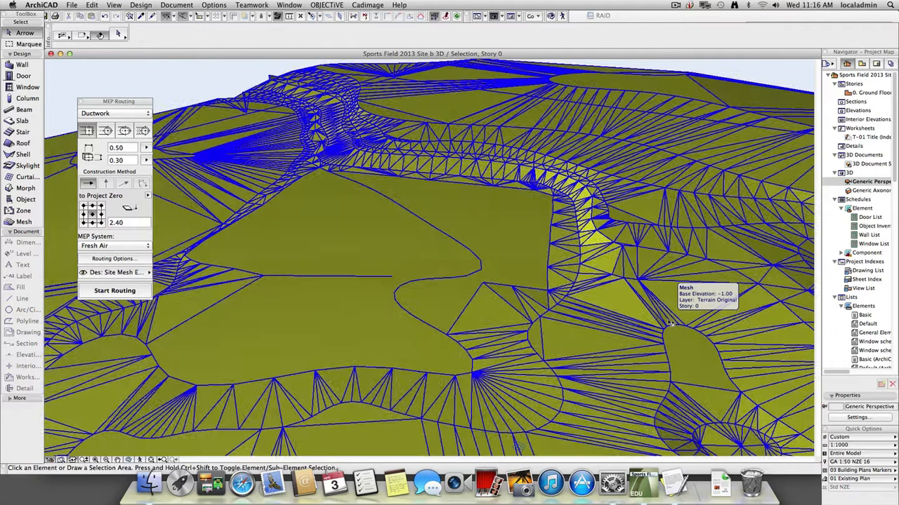
pyautogui.press('F2')
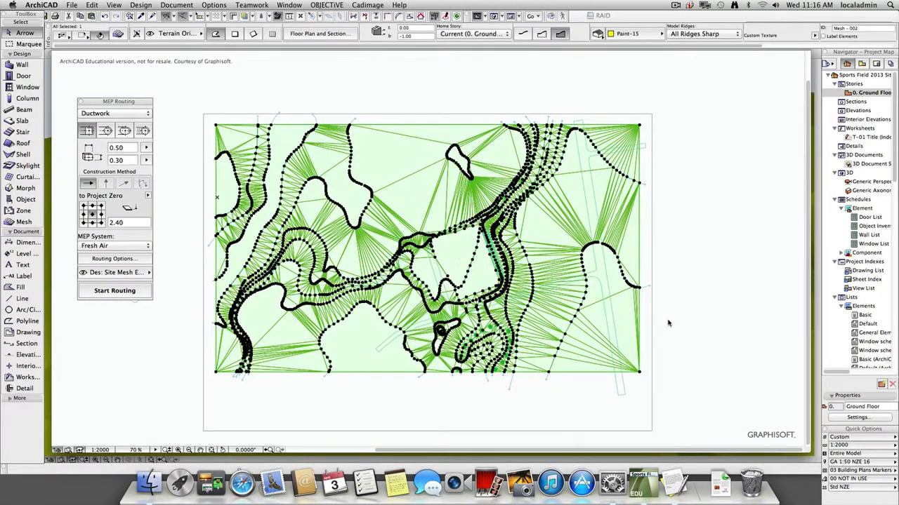
# Create a new layer named Modified Terrain in the layer settings.
pyautogui.press('super+l')
pyautogui.click(598, 137)
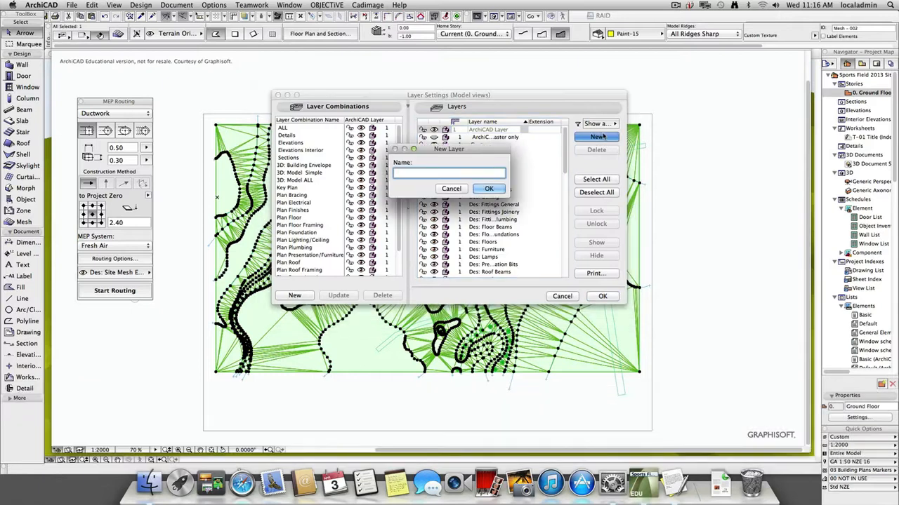
pyautogui.write('Modifie')
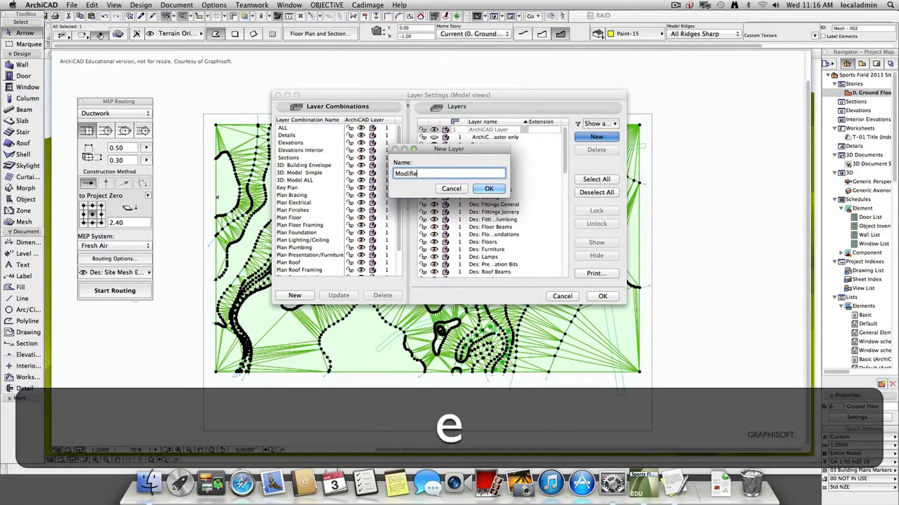
pyautogui.write('d Terrain')
pyautogui.click(491, 191)
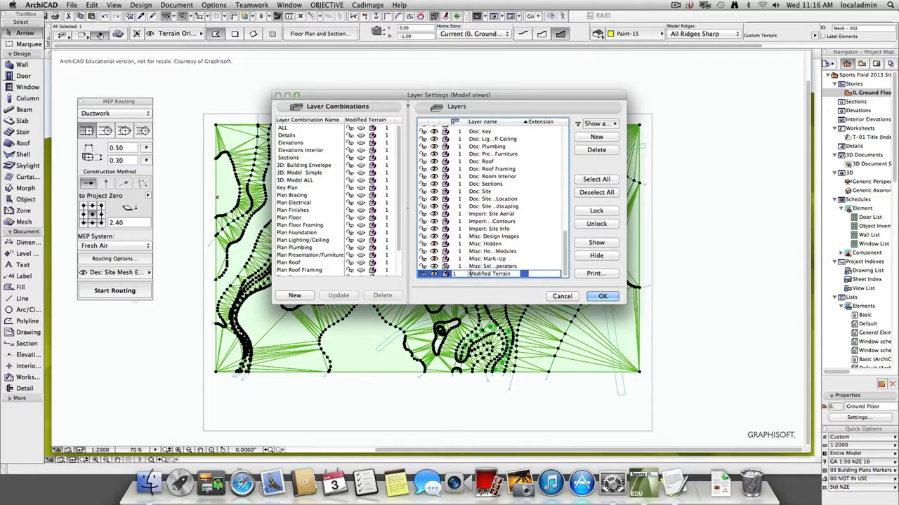
pyautogui.click(602, 296)
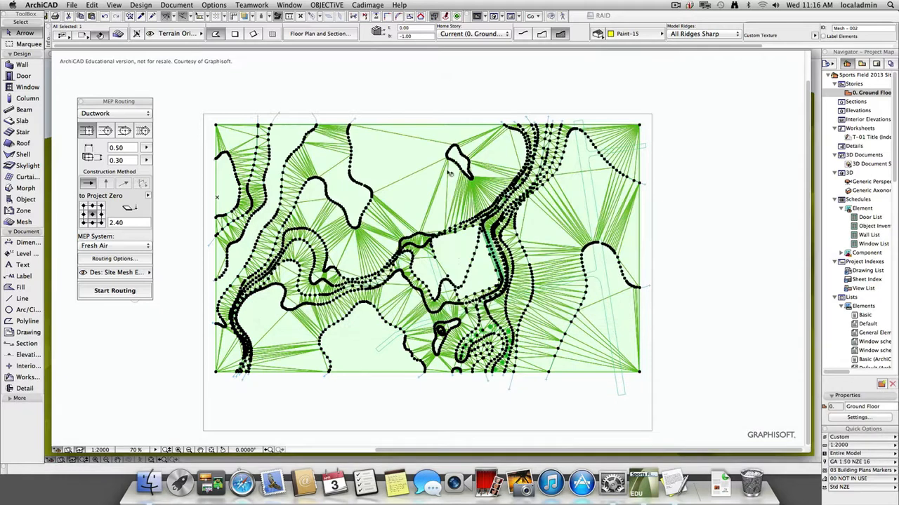
# Move the selected mesh onto the Modified Terrain layer.
pyautogui.click(179, 34)
pyautogui.click(278, 62)
pyautogui.click(686, 188)
pyautogui.press('F3')
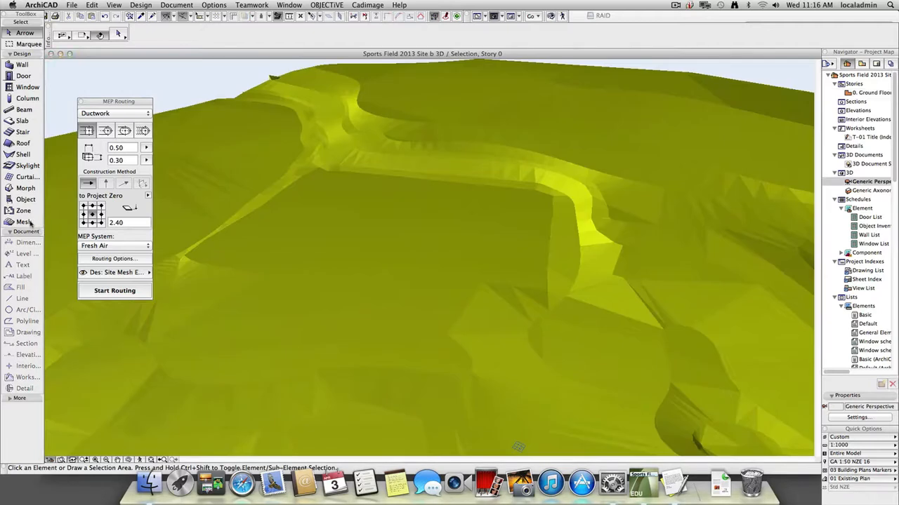
pyautogui.click(23, 221)
pyautogui.press('super+a')
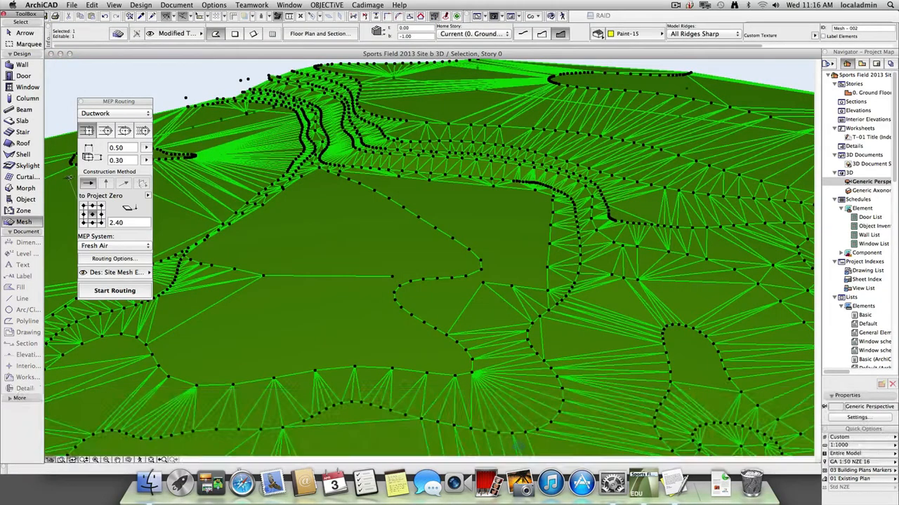
pyautogui.click(176, 5)
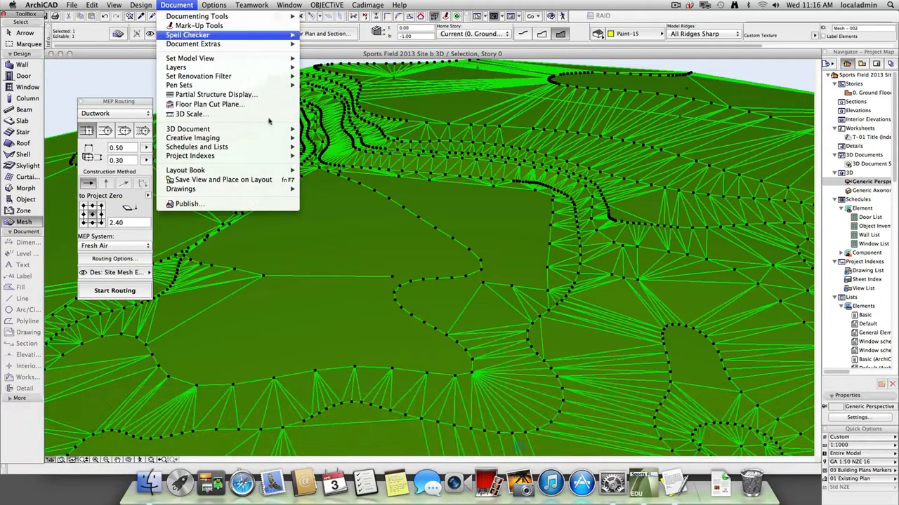
pyautogui.press('Escape')
pyautogui.press('F2')
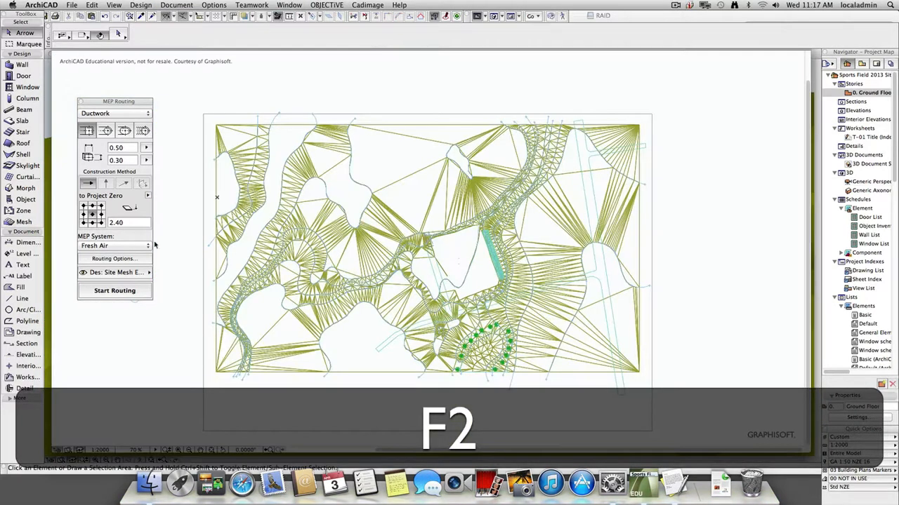
# Select every mesh on the floor plan, compare the volumes per layer in the fitted General Element List, and close the list.
pyautogui.click(24, 221)
pyautogui.press('super+a')
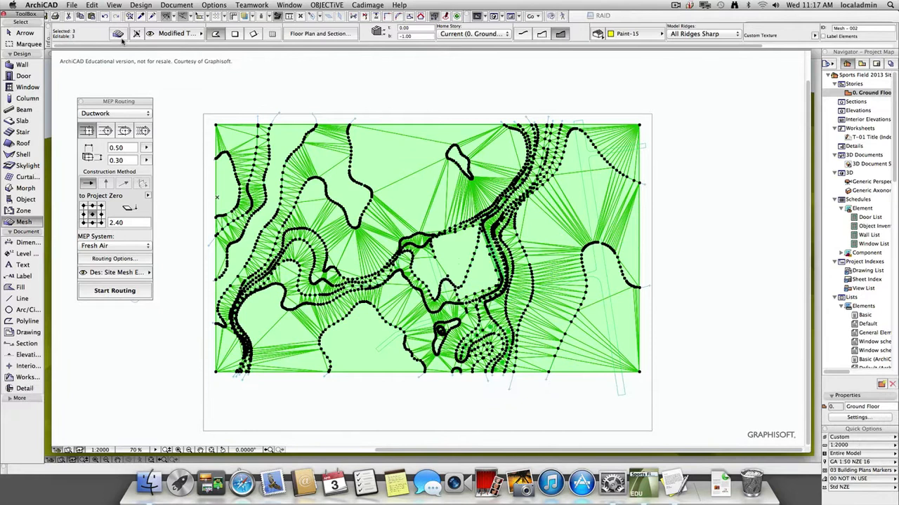
pyautogui.click(203, 4)
pyautogui.moveTo(191, 5)
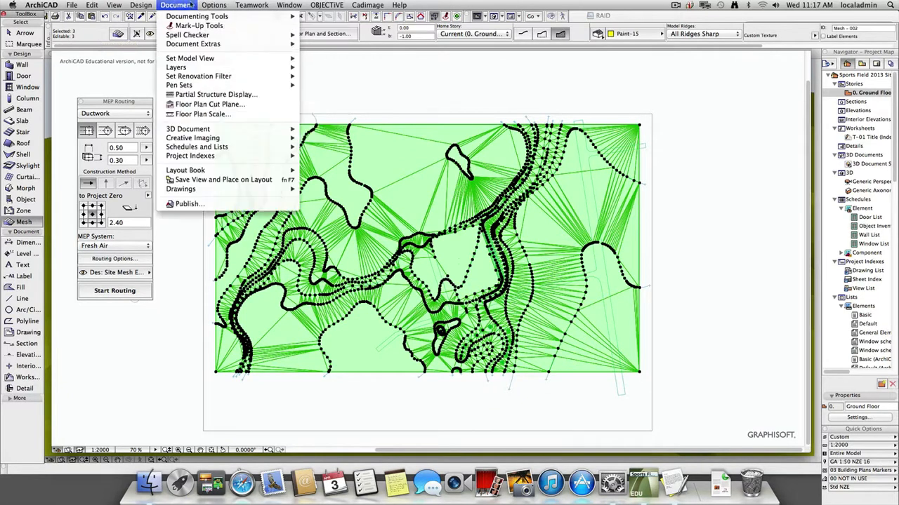
pyautogui.moveTo(258, 139)
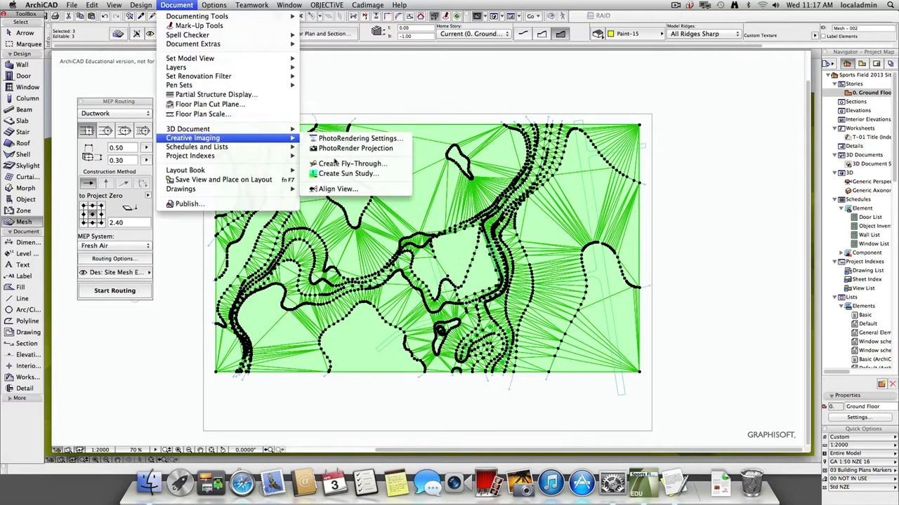
pyautogui.moveTo(349, 162)
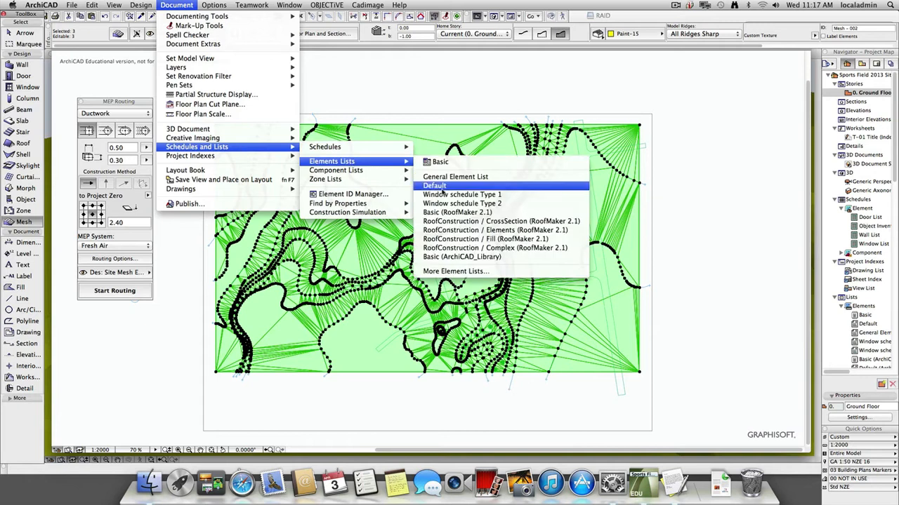
pyautogui.click(455, 176)
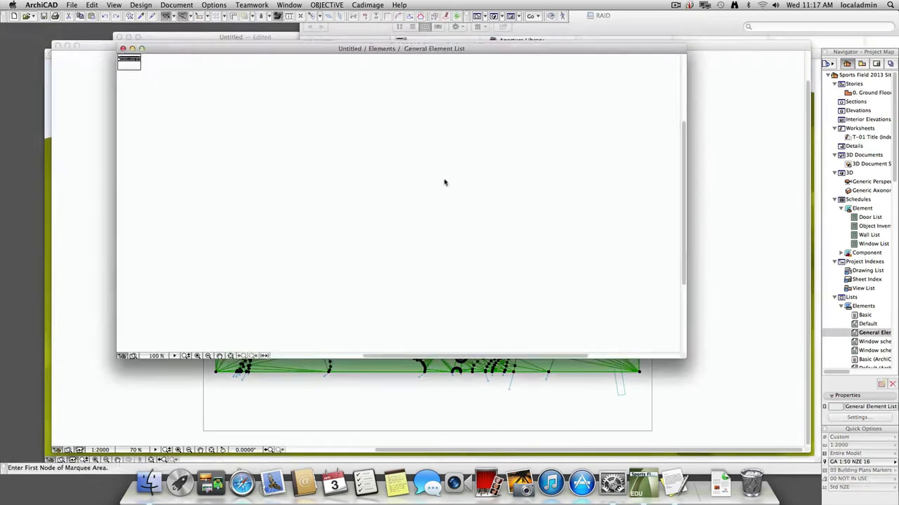
pyautogui.click(230, 356)
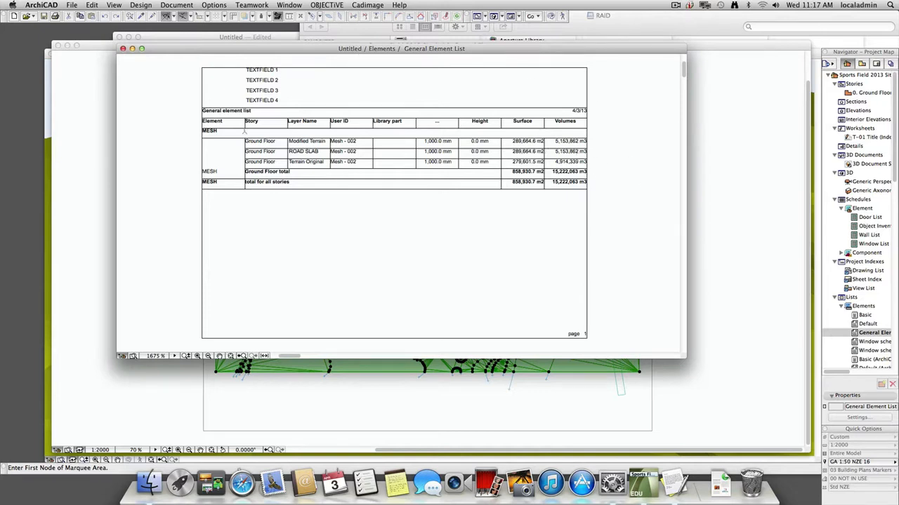
pyautogui.click(123, 48)
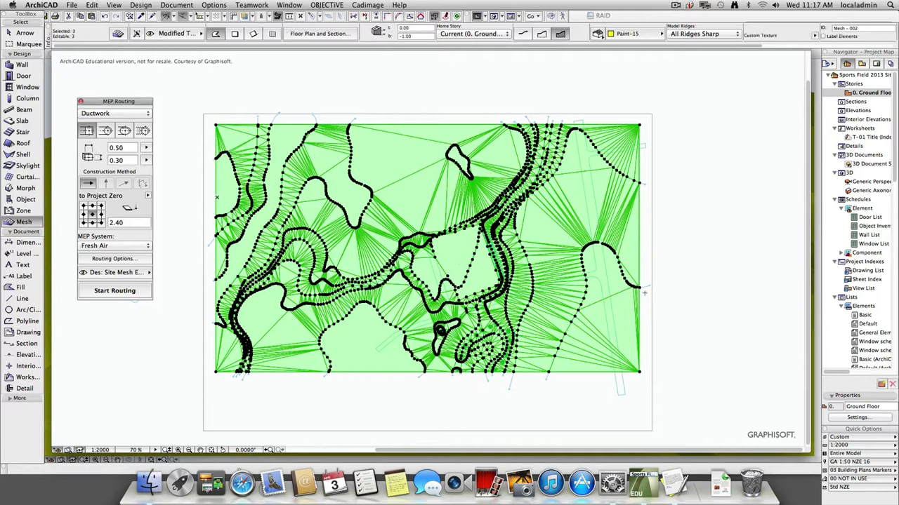
# Deselect the meshes and select all contour splines on the floor plan.
pyautogui.press('Escape')
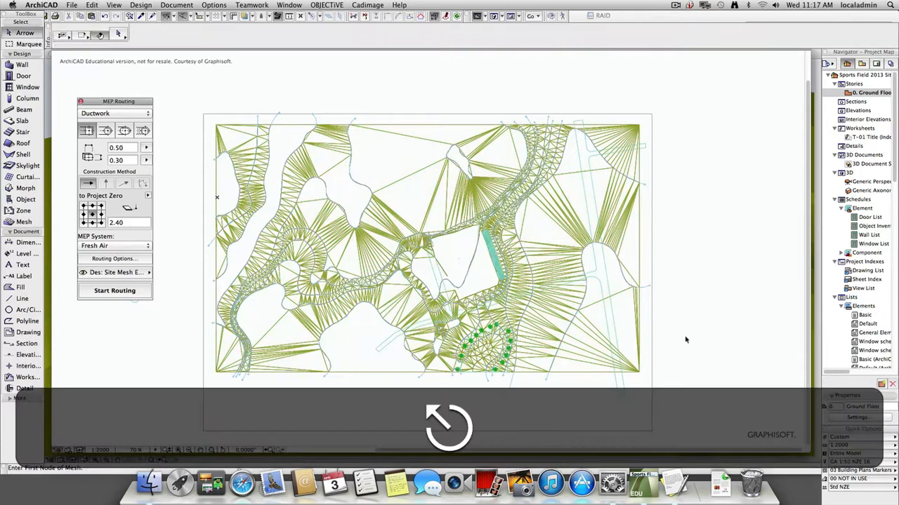
pyautogui.scroll(5, 478, 277)
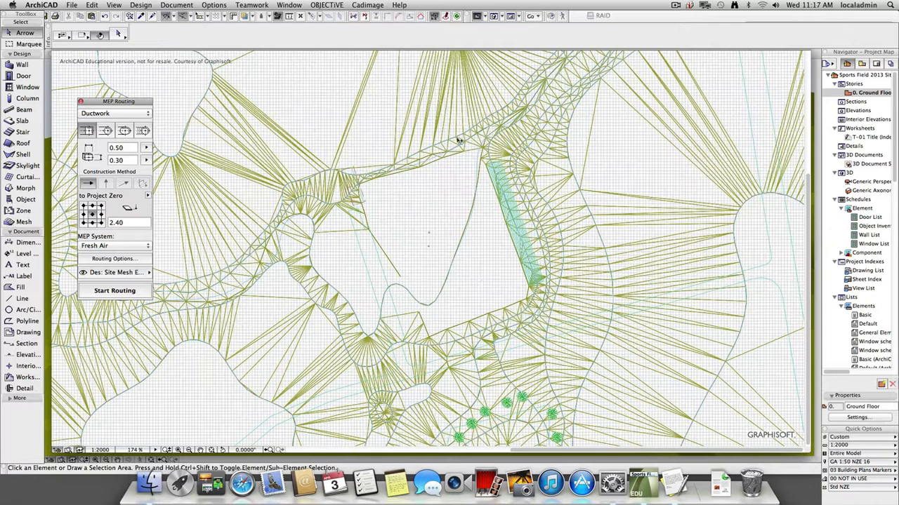
pyautogui.scroll(4, 460, 142)
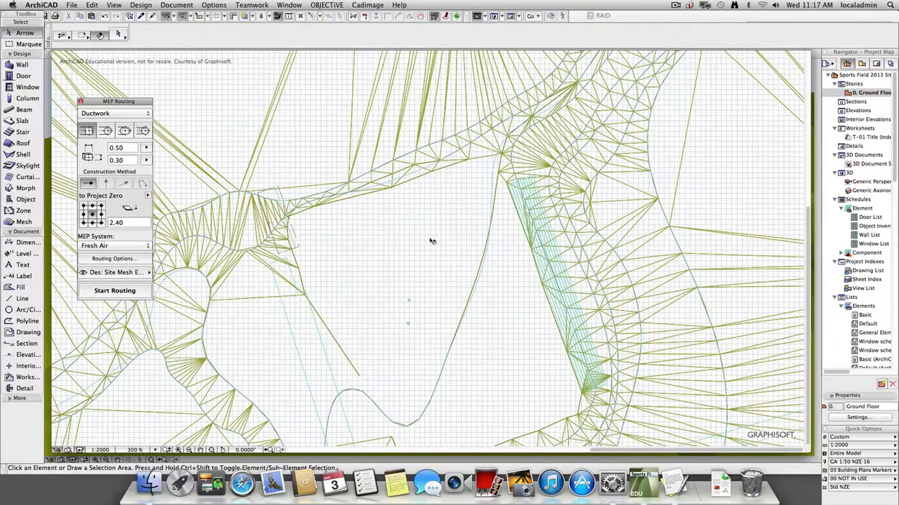
pyautogui.scroll(-6, 479, 166)
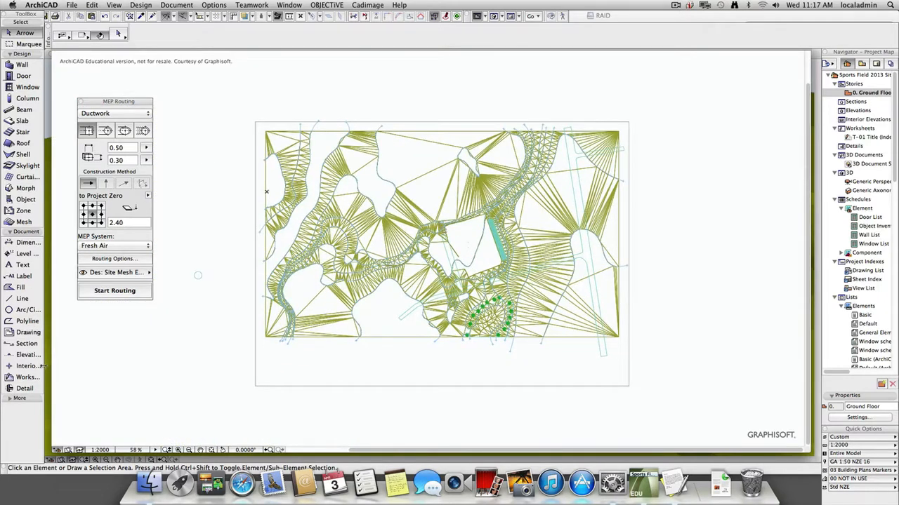
pyautogui.click(14, 399)
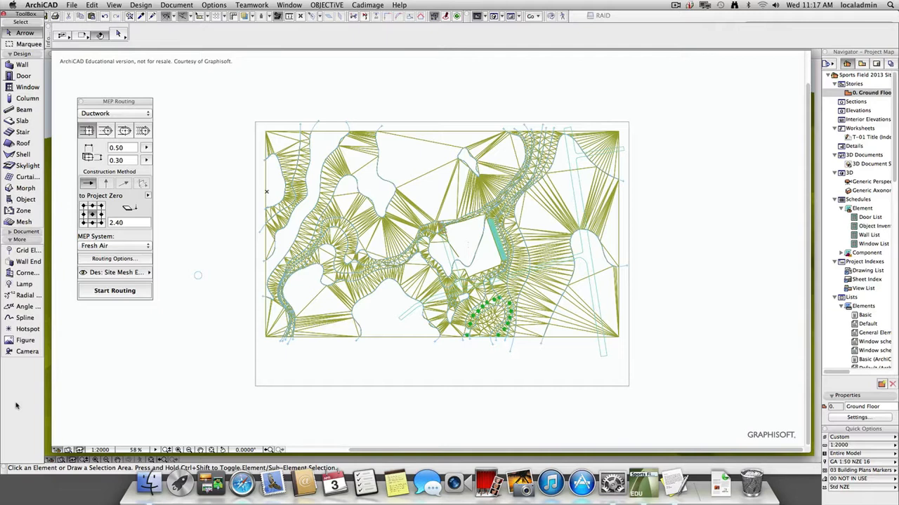
pyautogui.click(24, 317)
pyautogui.press('super+a')
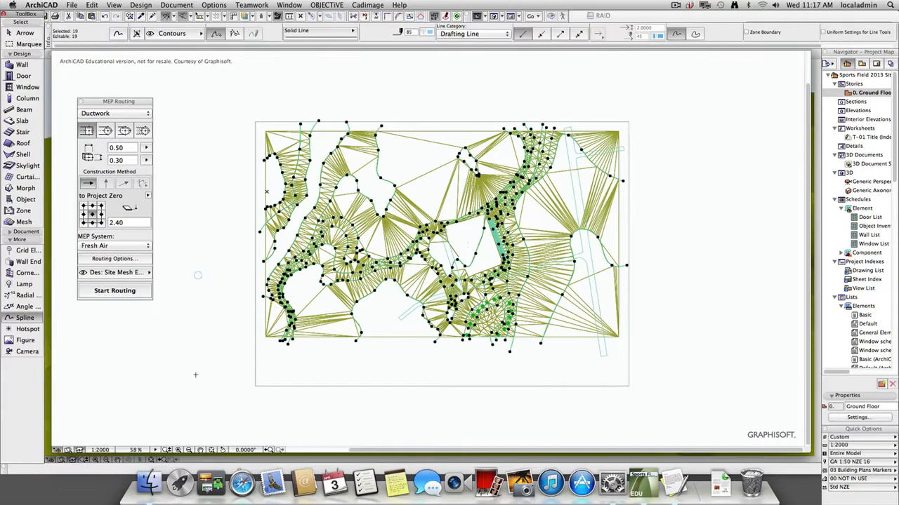
pyautogui.press('super')
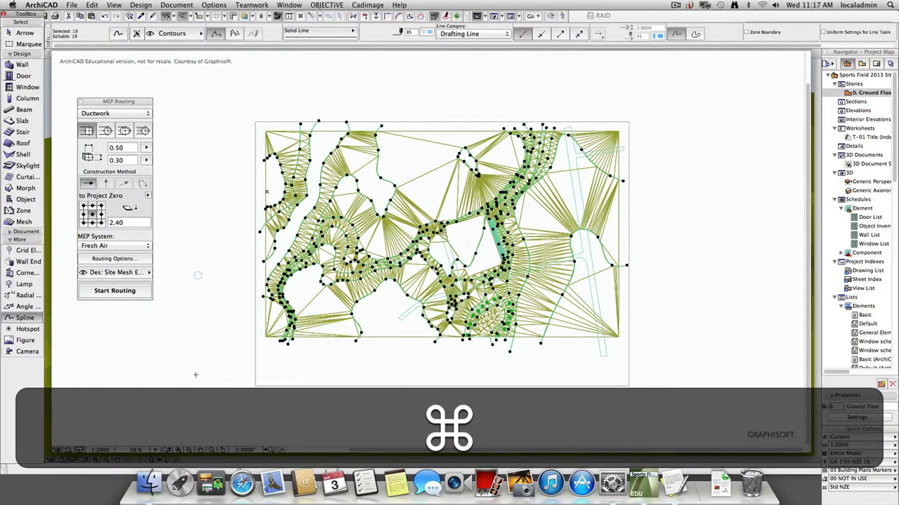
pyautogui.press('super+v')
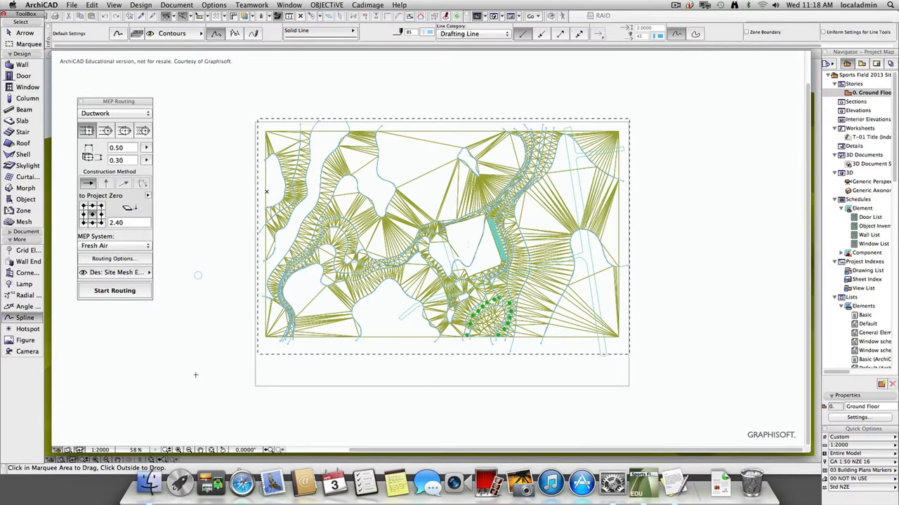
pyautogui.press('super+z')
# Create a new layer named Modified Contours in the layer settings.
pyautogui.press('super+l')
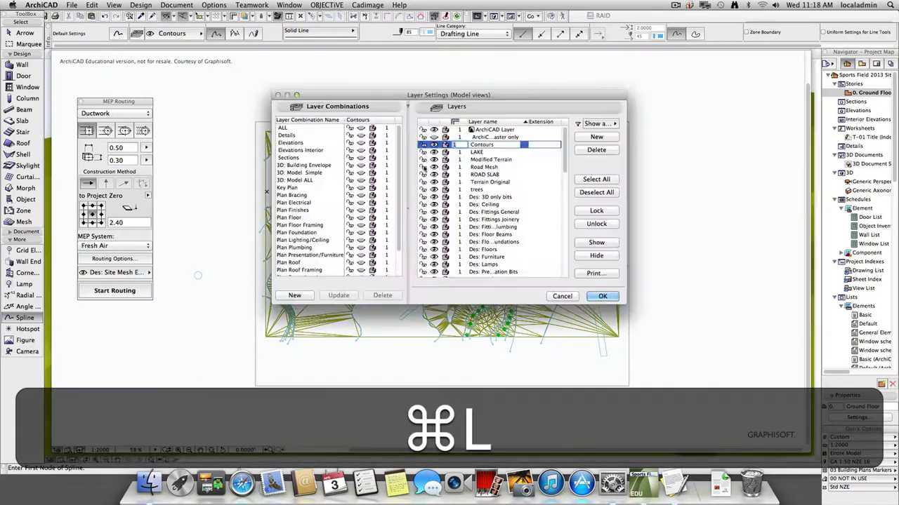
pyautogui.click(596, 137)
pyautogui.write('M')
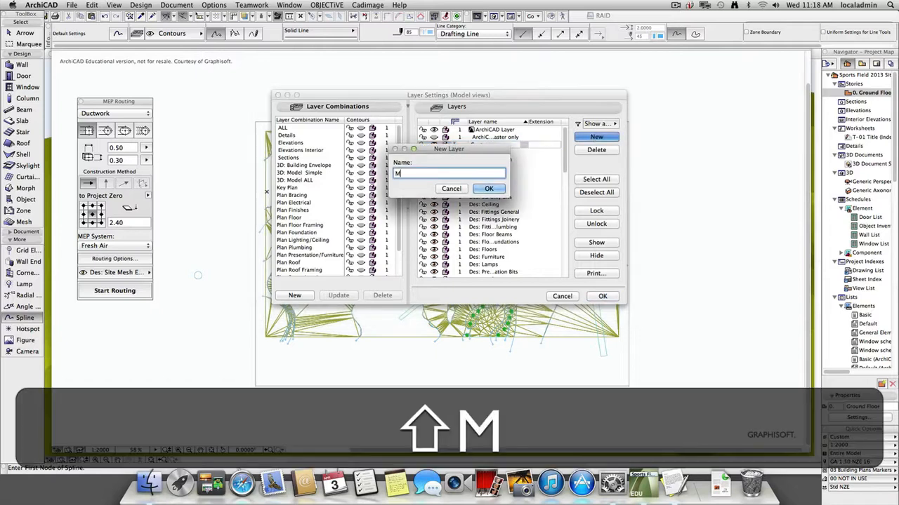
pyautogui.write('odified ')
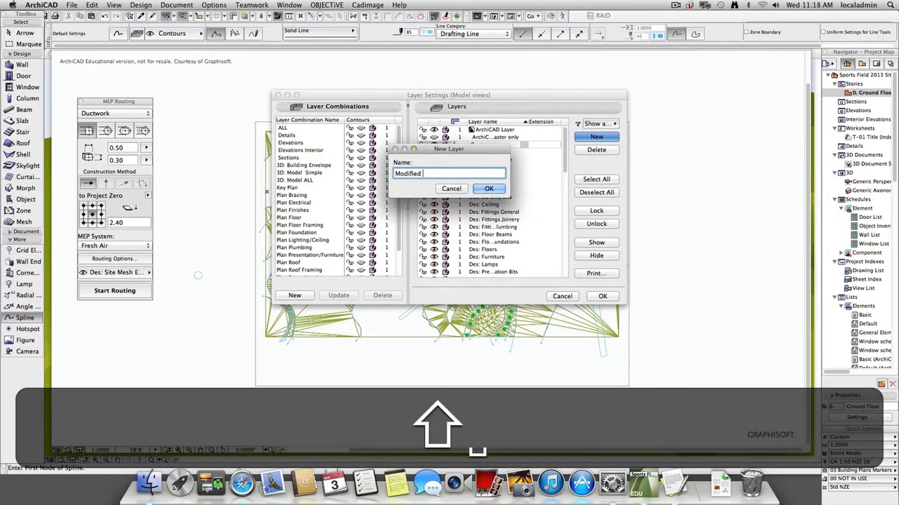
pyautogui.write('Contours')
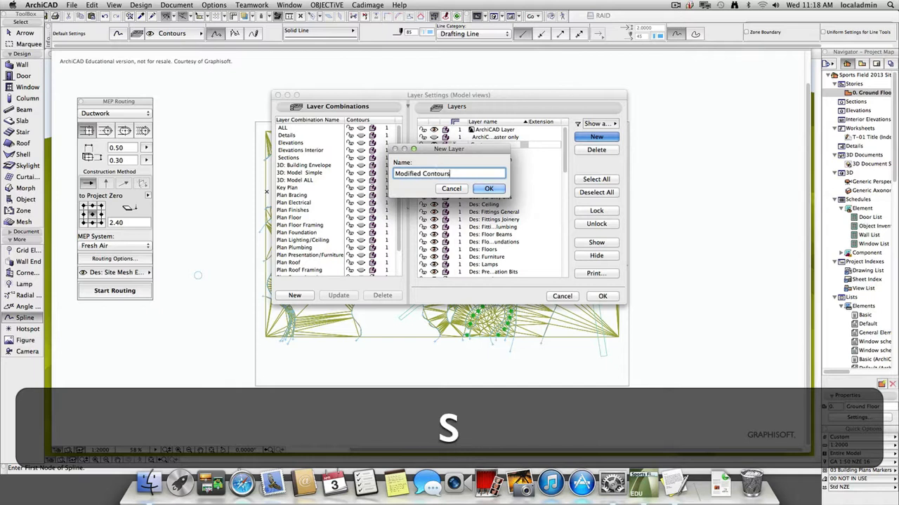
pyautogui.click(488, 188)
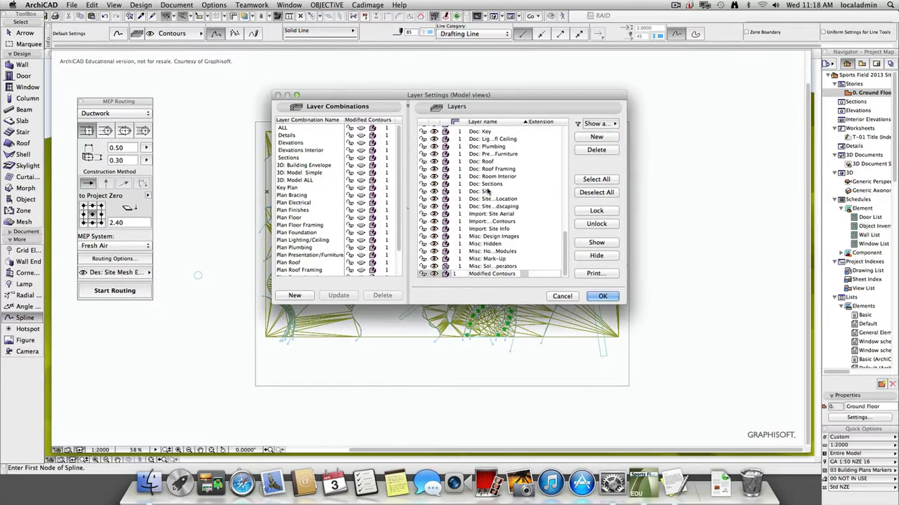
pyautogui.click(470, 273)
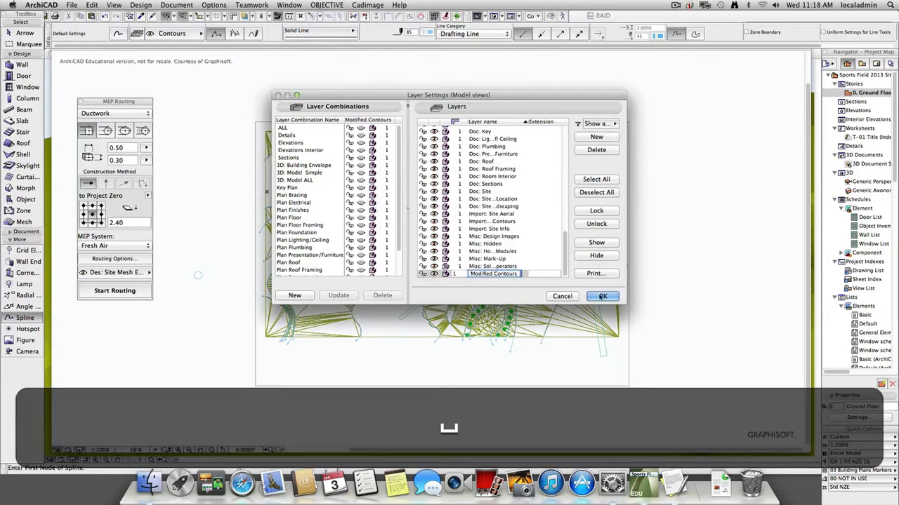
pyautogui.click(602, 296)
# Select all contour splines and copy them to the clipboard.
pyautogui.press('super+a')
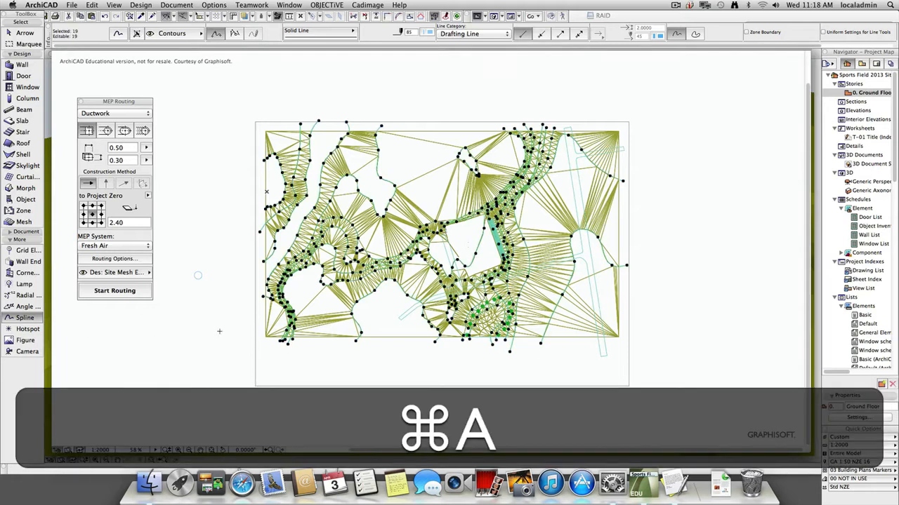
pyautogui.press('super+c')
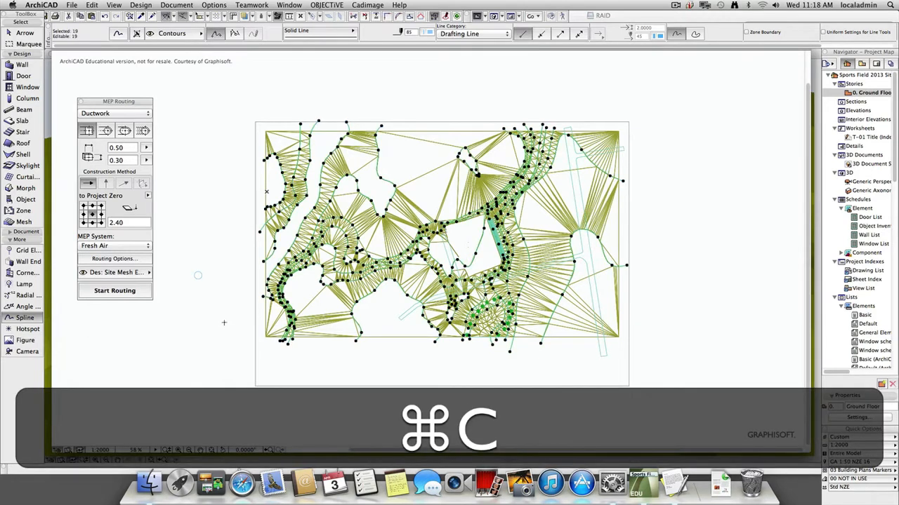
pyautogui.press('super+v')
pyautogui.click(237, 287)
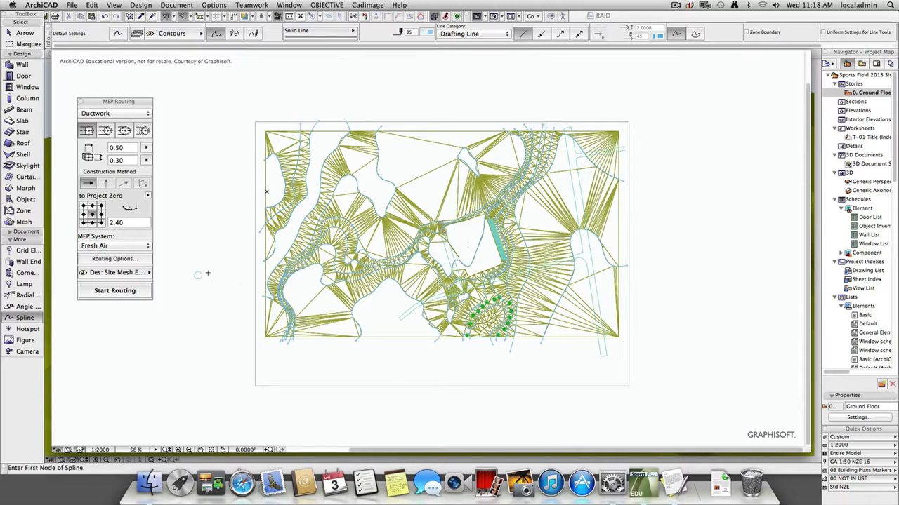
pyautogui.scroll(3, 620, 253)
pyautogui.scroll(-2, 619, 252)
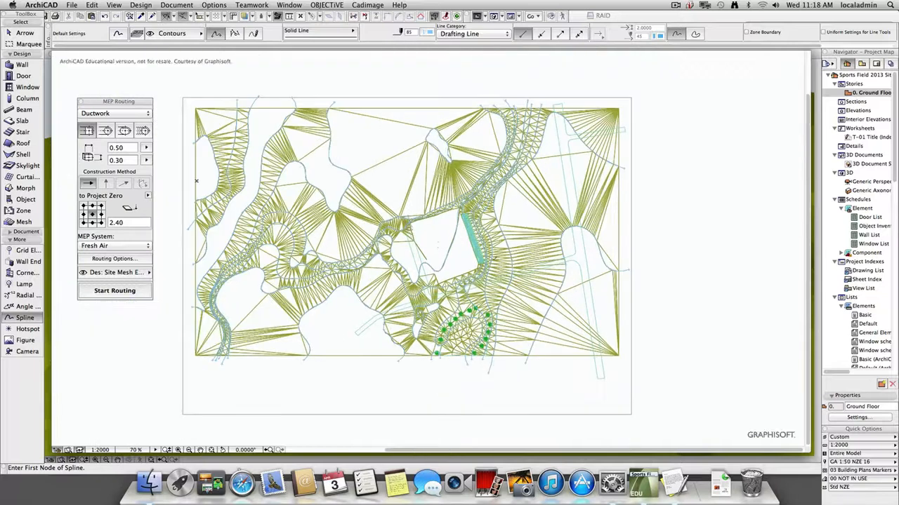
pyautogui.scroll(1, 478, 251)
pyautogui.scroll(1, 442, 249)
pyautogui.scroll(-1, 442, 249)
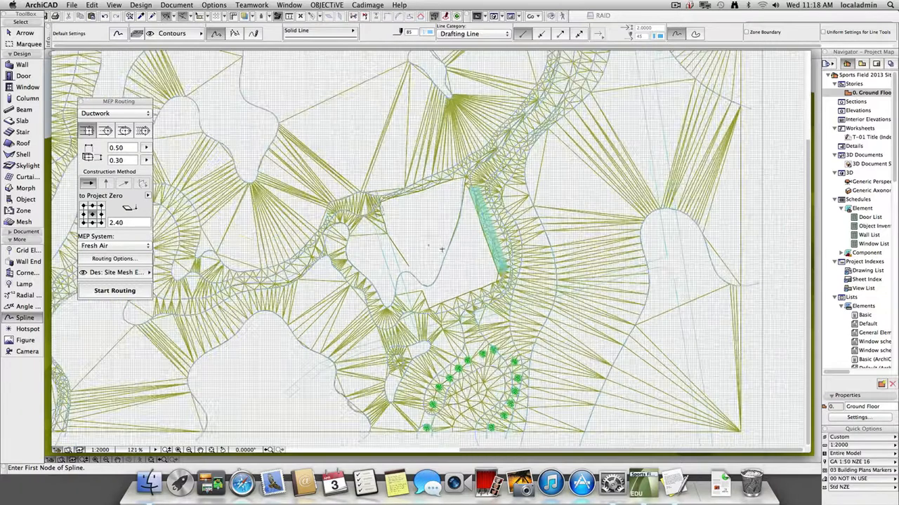
pyautogui.scroll(-1, 442, 249)
pyautogui.press('super+z')
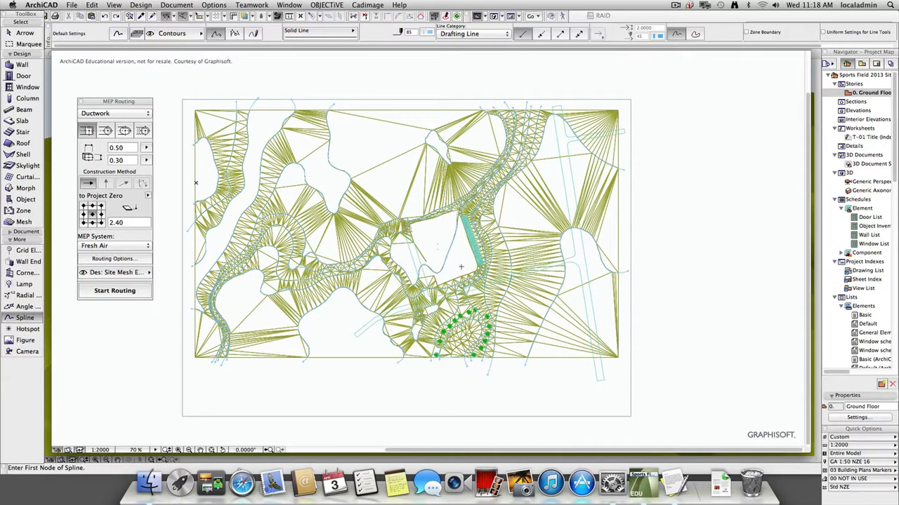
# Paste the copied contour splines and place the duplicates in the empty area beside the site plan.
pyautogui.press('super+v')
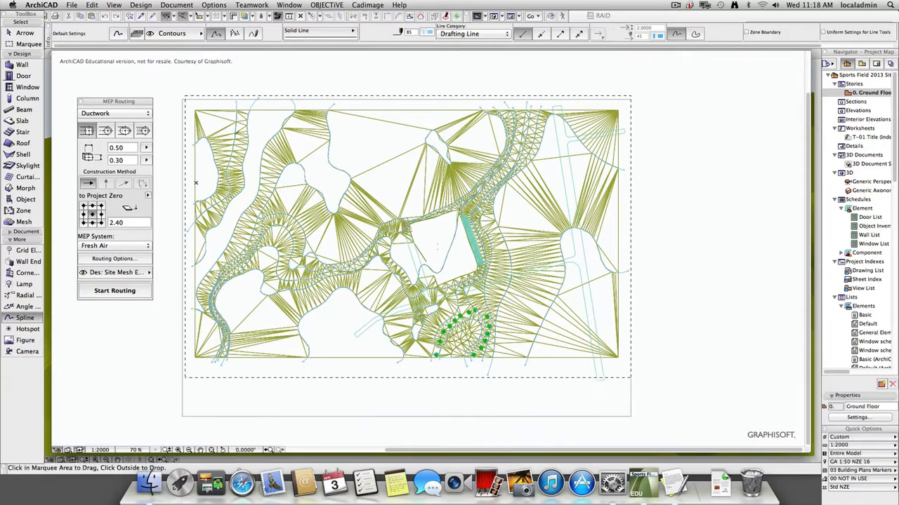
pyautogui.click(193, 103)
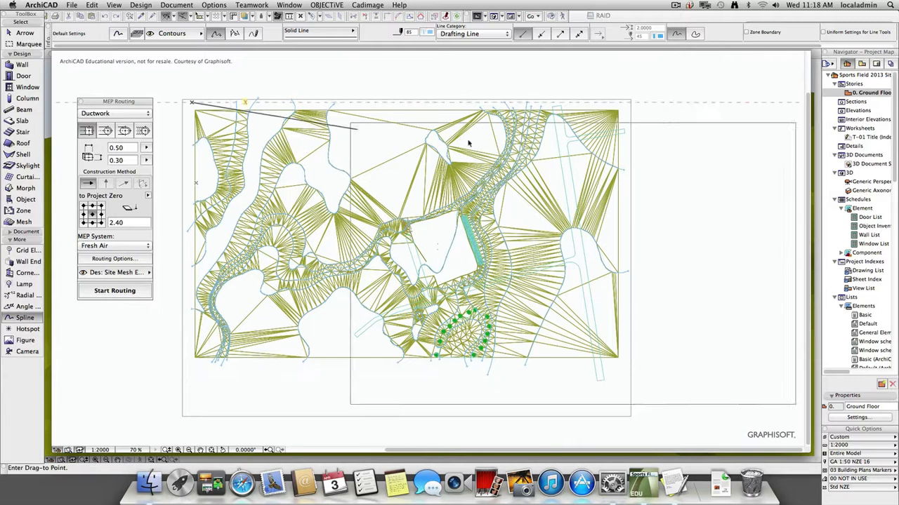
pyautogui.click(687, 115)
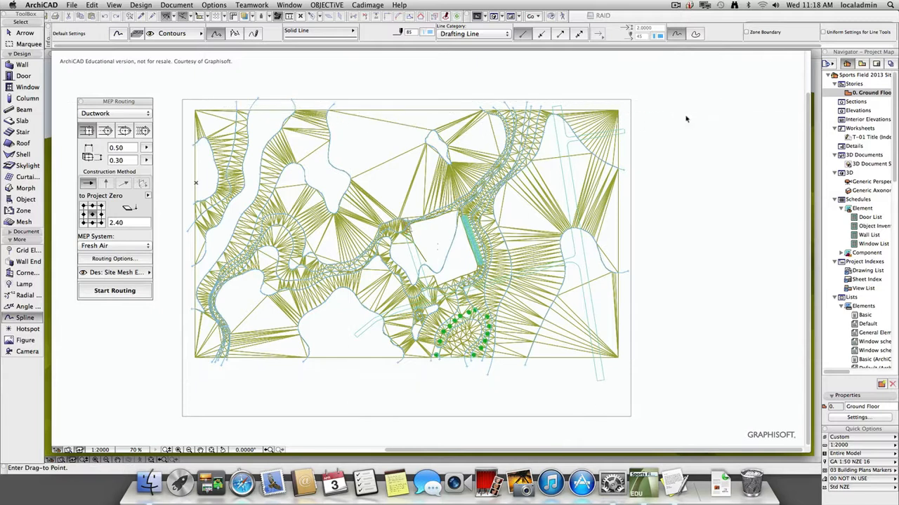
pyautogui.click(669, 285)
pyautogui.scroll(-4, 685, 316)
pyautogui.moveTo(686, 323); pyautogui.dragTo(450, 271, button='middle')
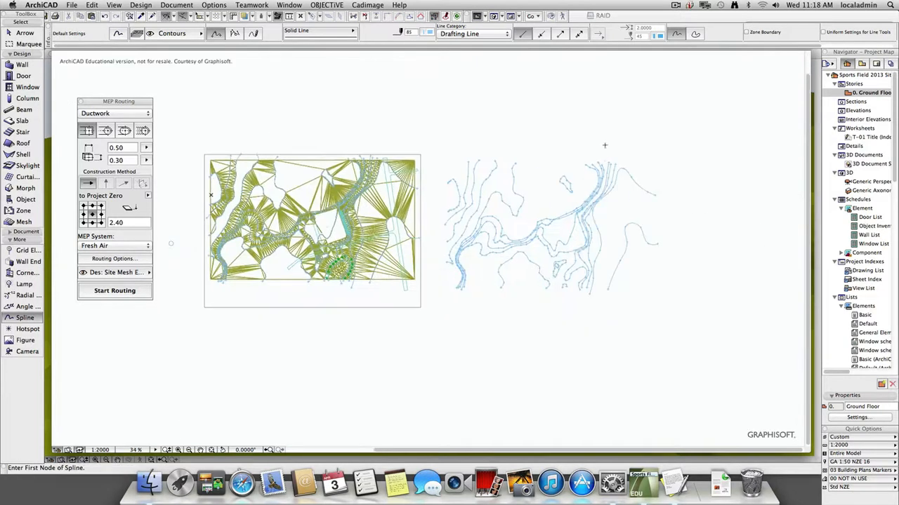
# Select the duplicated contour splines beside the site plan, move them onto the Modified Contours layer, and deselect them.
pyautogui.press('Escape')
pyautogui.moveTo(685, 130); pyautogui.dragTo(448, 335)
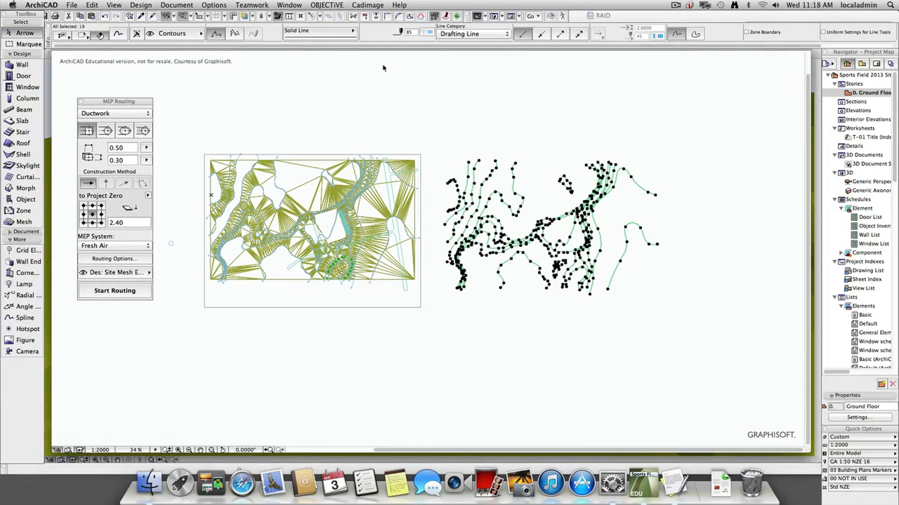
pyautogui.click(170, 33)
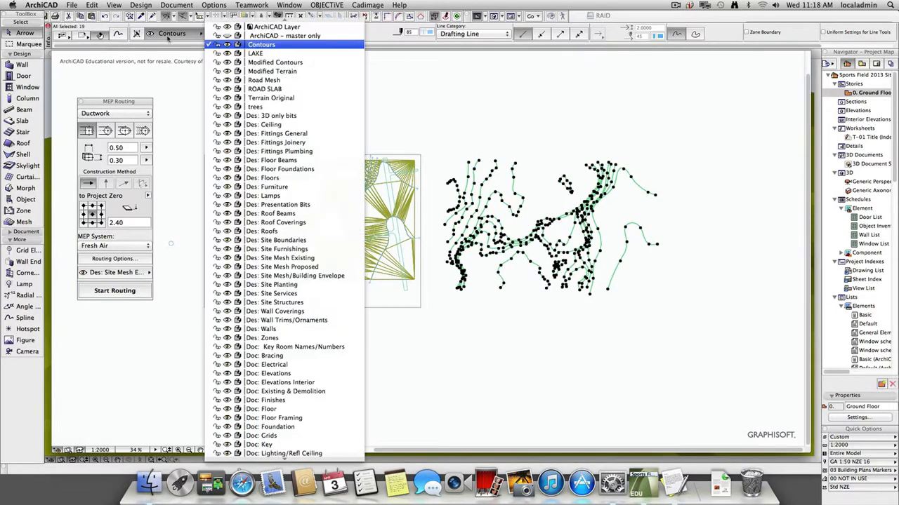
pyautogui.click(285, 62)
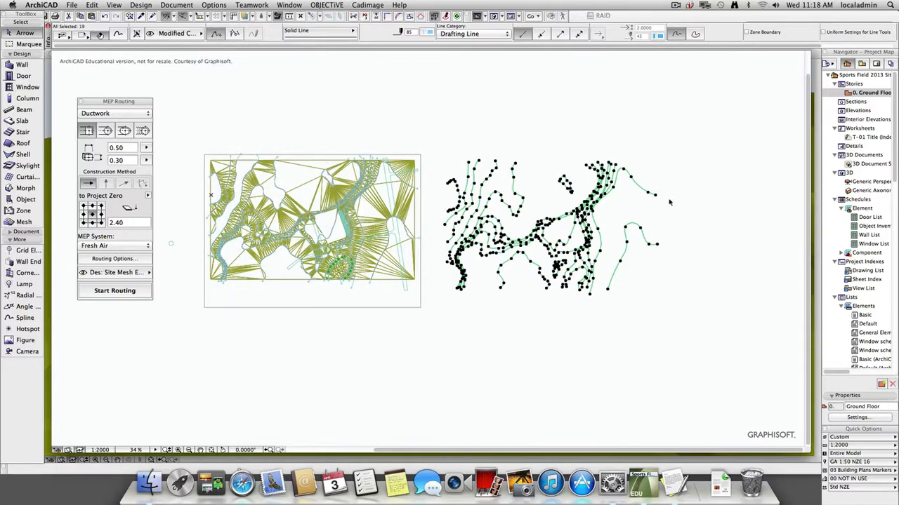
pyautogui.press('super+z')
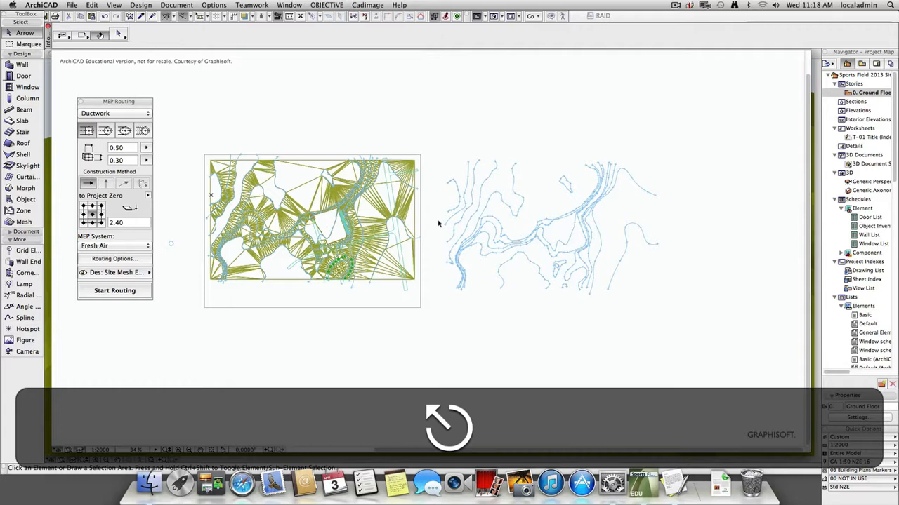
# Draw a marquee around the original site plan, leaving out the duplicated contours.
pyautogui.click(431, 113)
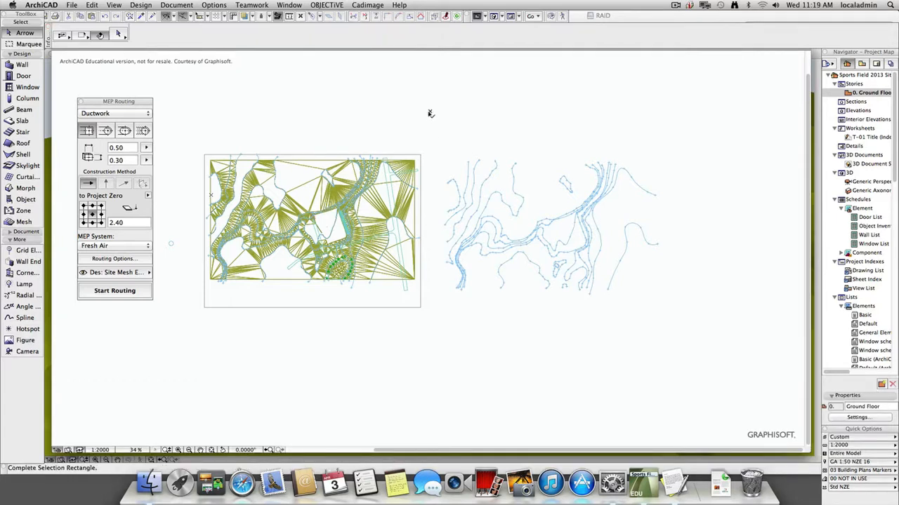
pyautogui.click(430, 113)
pyautogui.click(23, 44)
pyautogui.click(443, 114)
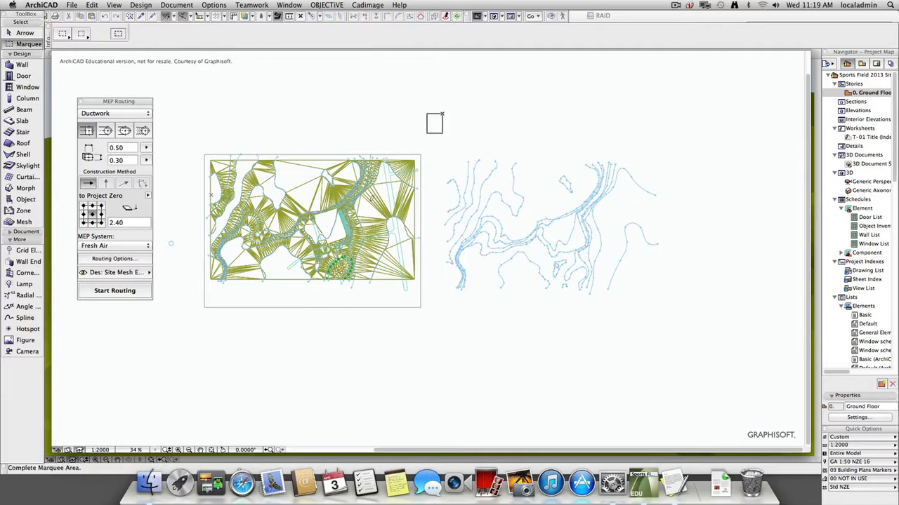
pyautogui.click(179, 324)
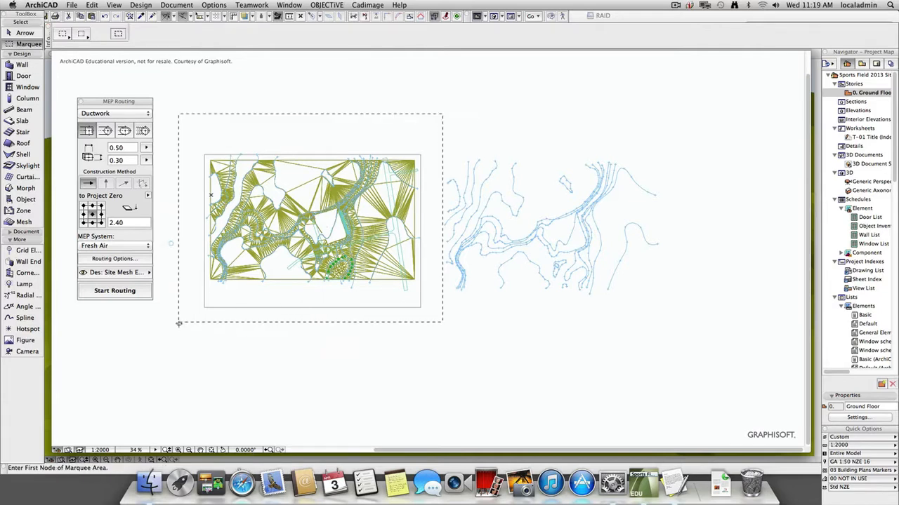
# Set the line type of all original contour splines inside the marquee to Dashed and deselect them.
pyautogui.click(23, 318)
pyautogui.press('super+a')
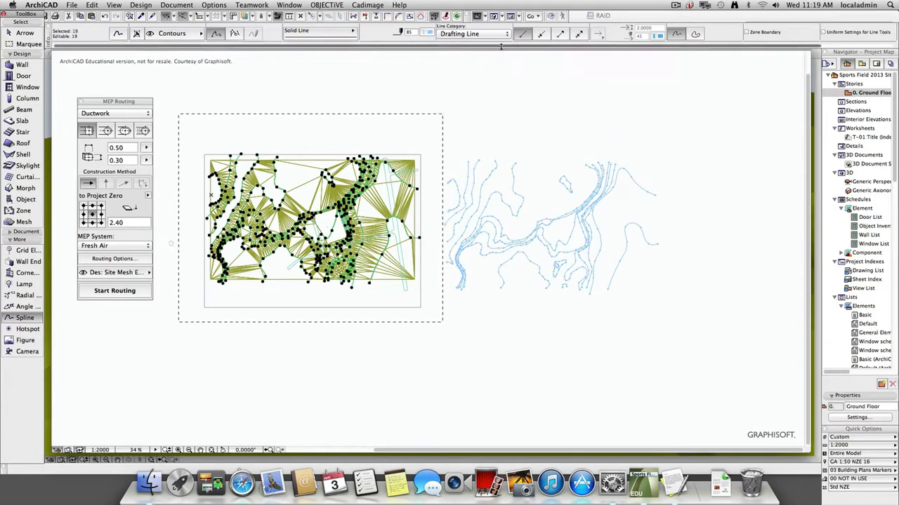
pyautogui.click(325, 33)
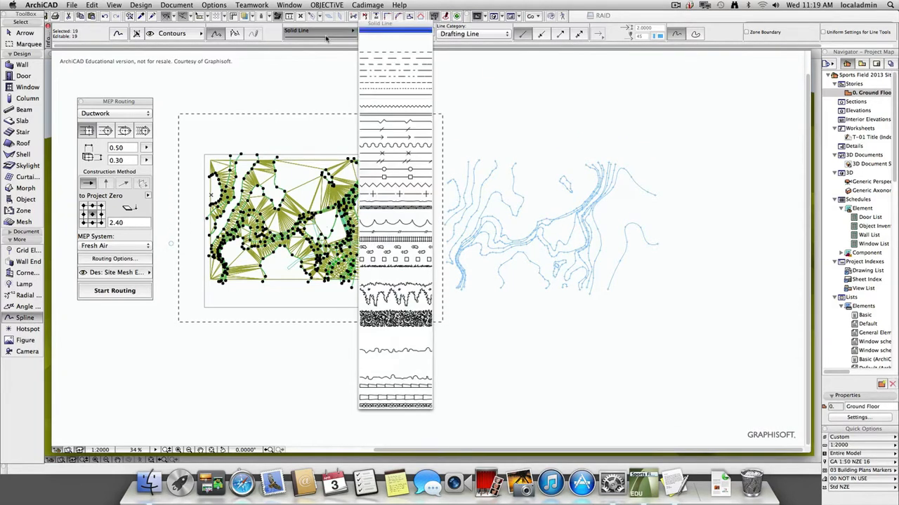
pyautogui.click(378, 53)
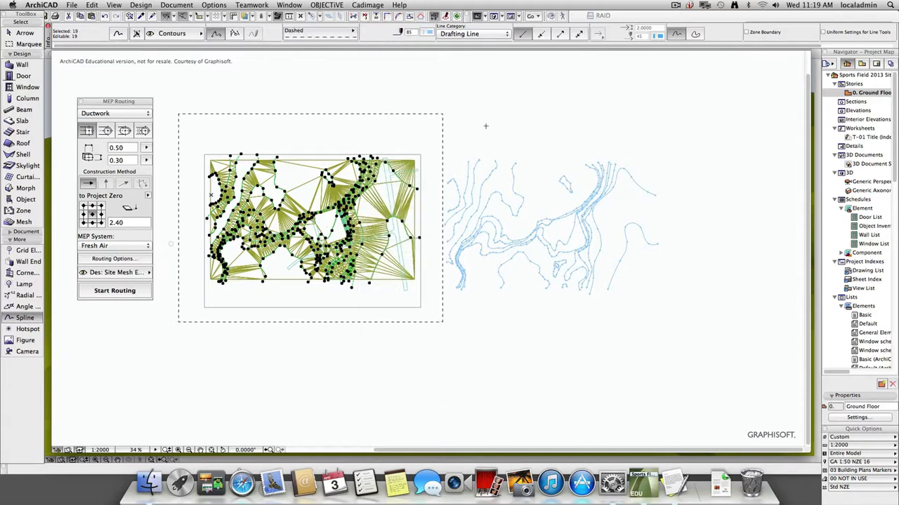
pyautogui.press('Escape')
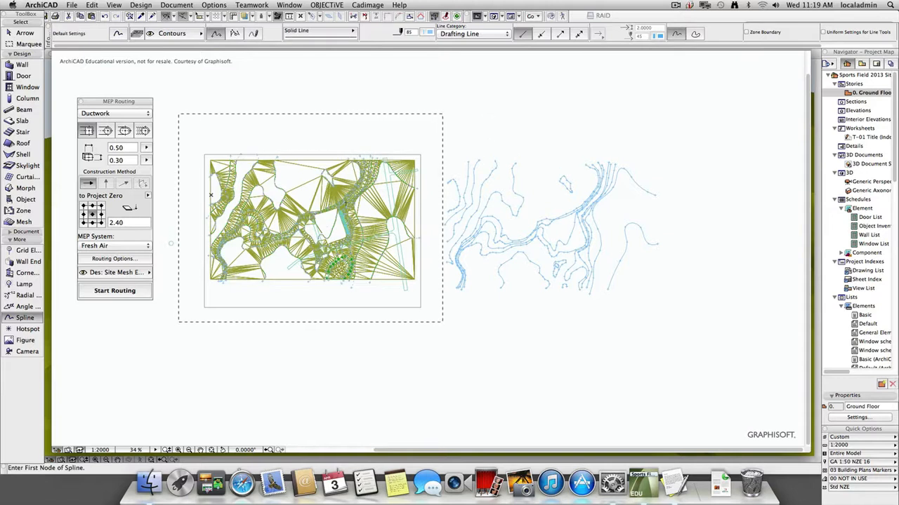
# Inspect the original contours around the sports field and compare them with the duplicated contours beside the site plan.
pyautogui.scroll(2, 345, 202)
pyautogui.press('Escape')
pyautogui.scroll(10, 324, 242)
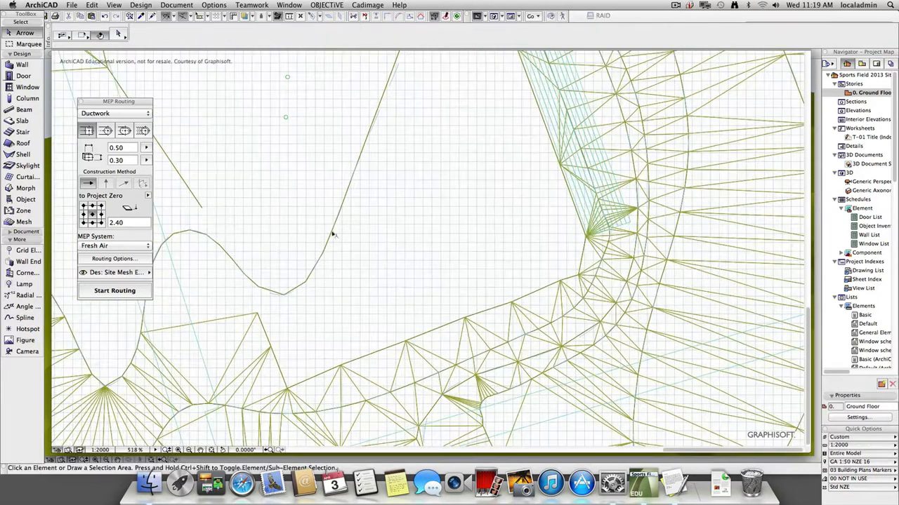
pyautogui.scroll(-2, 327, 300)
pyautogui.scroll(-9, 362, 290)
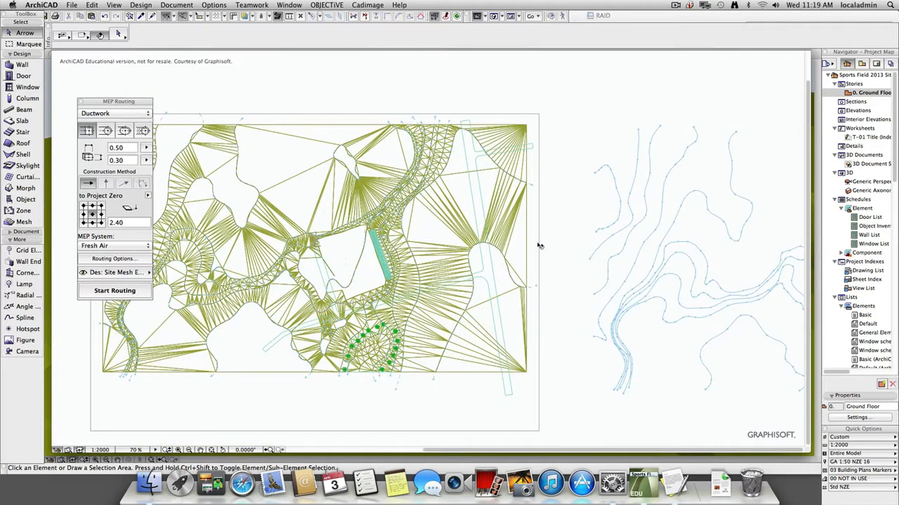
pyautogui.moveTo(344, 421); pyautogui.dragTo(366, 373, button='middle')
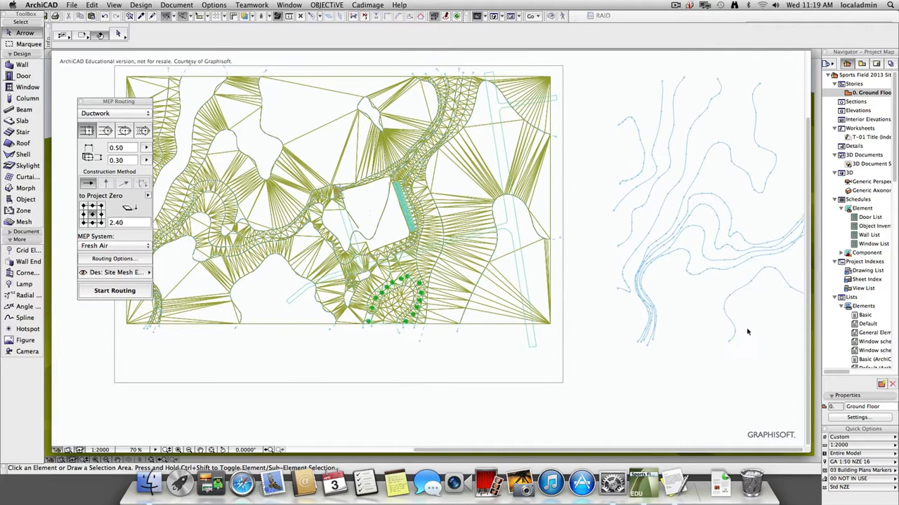
pyautogui.scroll(2, 714, 338)
pyautogui.scroll(-6, 714, 338)
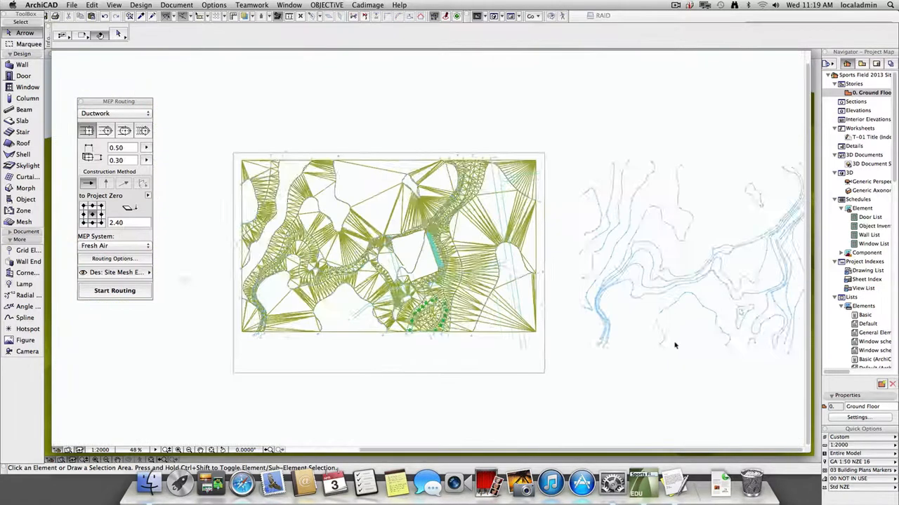
# Select all duplicated contour splines beside the site plan, move them back into position over the original terrain, and deselect them.
pyautogui.moveTo(632, 335); pyautogui.dragTo(612, 333, button='middle')
pyautogui.moveTo(533, 141); pyautogui.dragTo(805, 358)
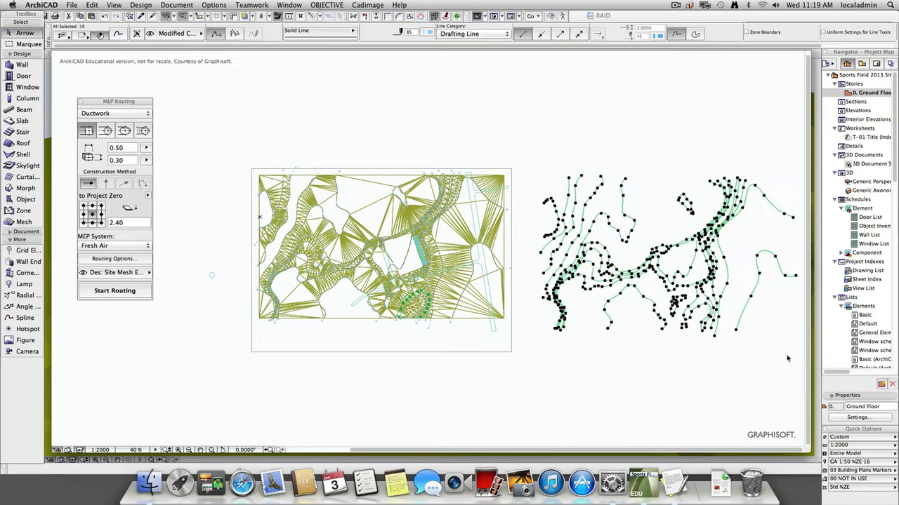
pyautogui.click(736, 333)
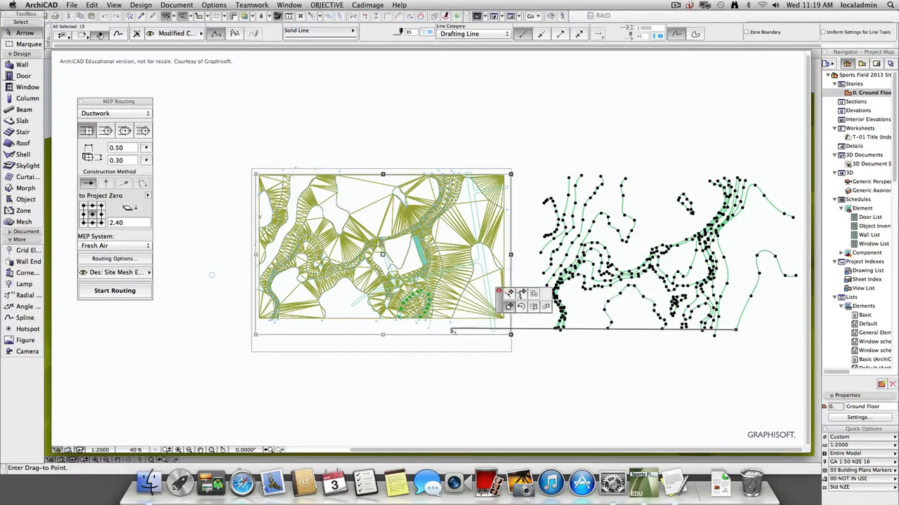
pyautogui.scroll(6, 447, 330)
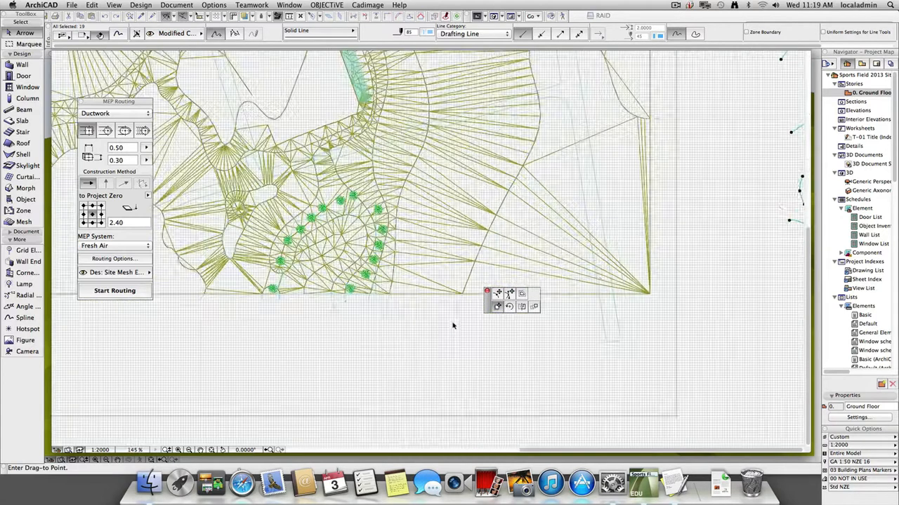
pyautogui.click(458, 312)
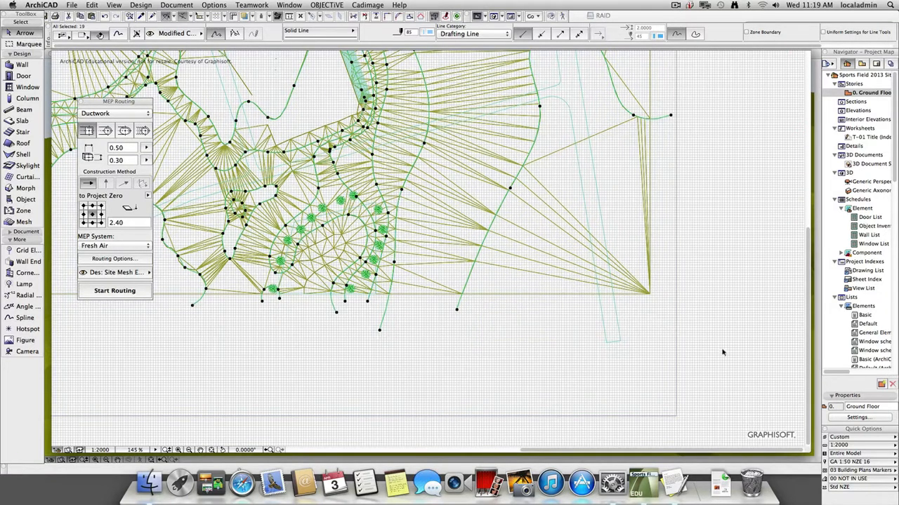
pyautogui.click(706, 348)
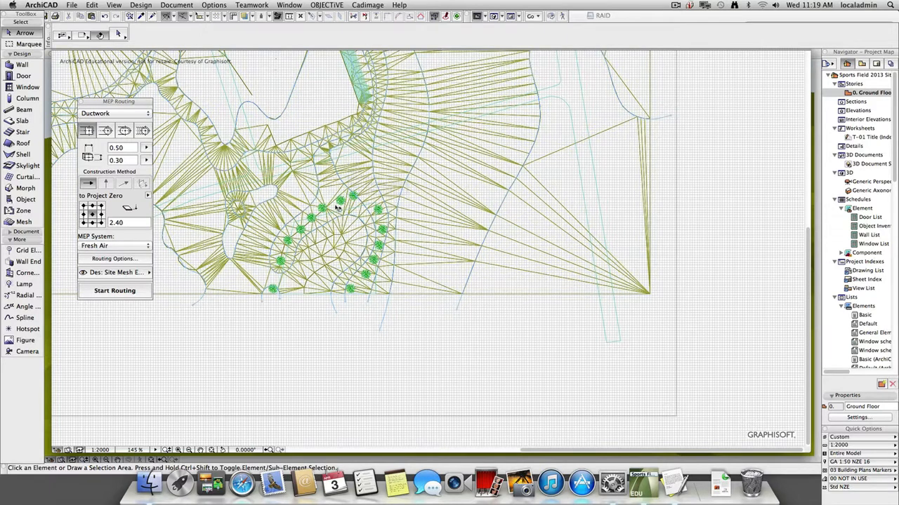
# Hide the Contours, Road Mesh and Terrain Original layers.
pyautogui.press('super+l')
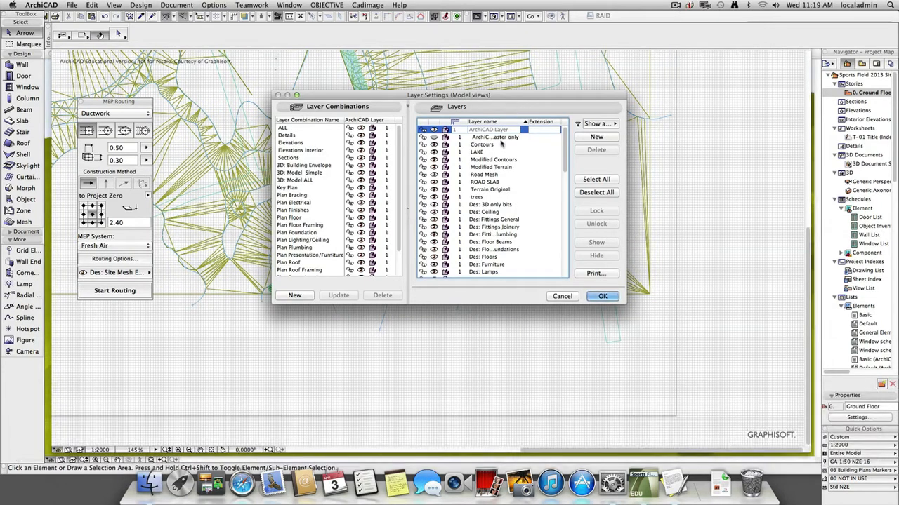
pyautogui.click(438, 144)
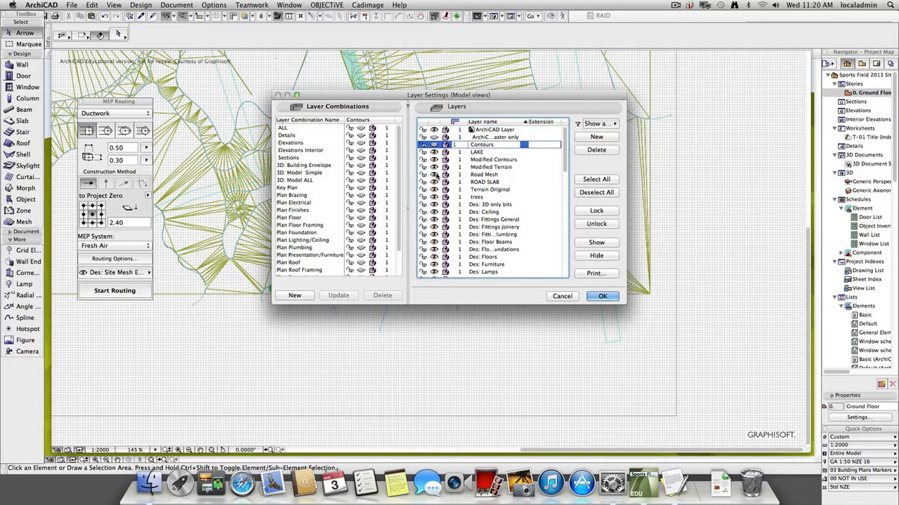
pyautogui.click(435, 175)
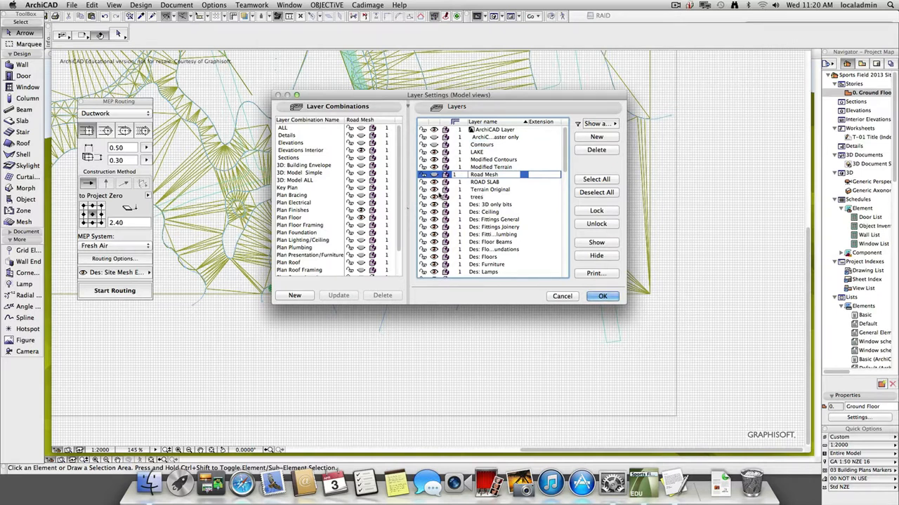
pyautogui.click(434, 191)
pyautogui.click(602, 295)
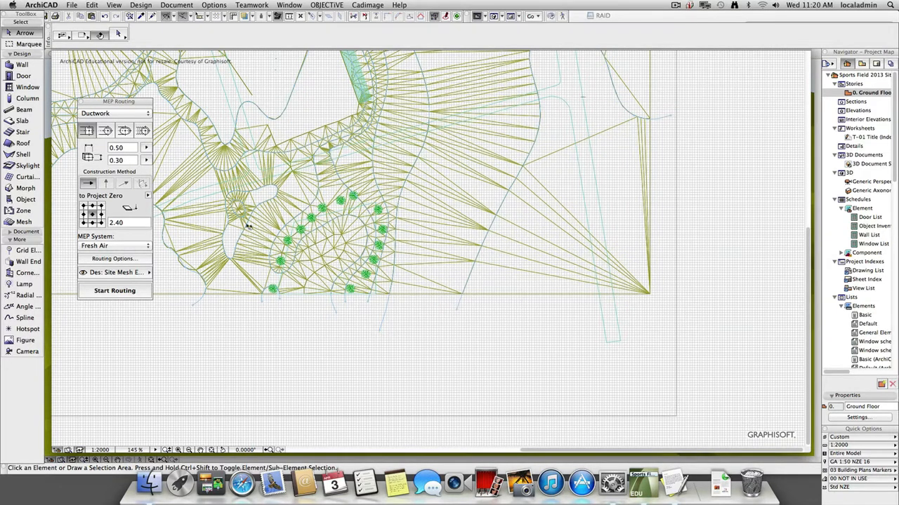
# Show the site in the 3D window and bring the field, lake and trees into view.
pyautogui.moveTo(281, 236); pyautogui.dragTo(496, 361, button='middle')
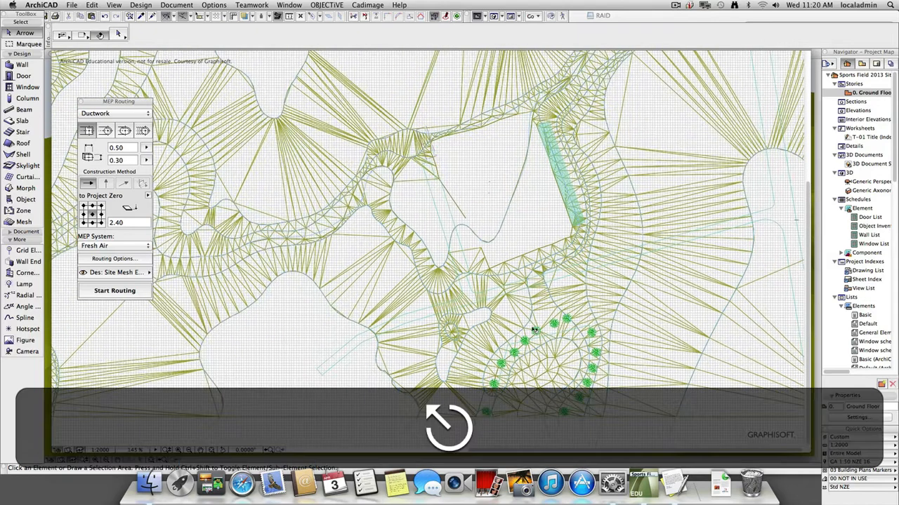
pyautogui.press('F4')
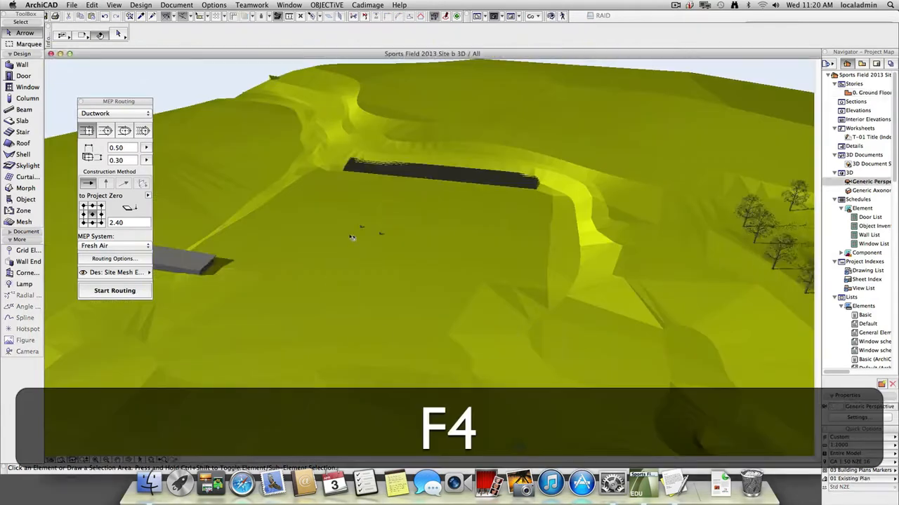
pyautogui.scroll(-4, 394, 331)
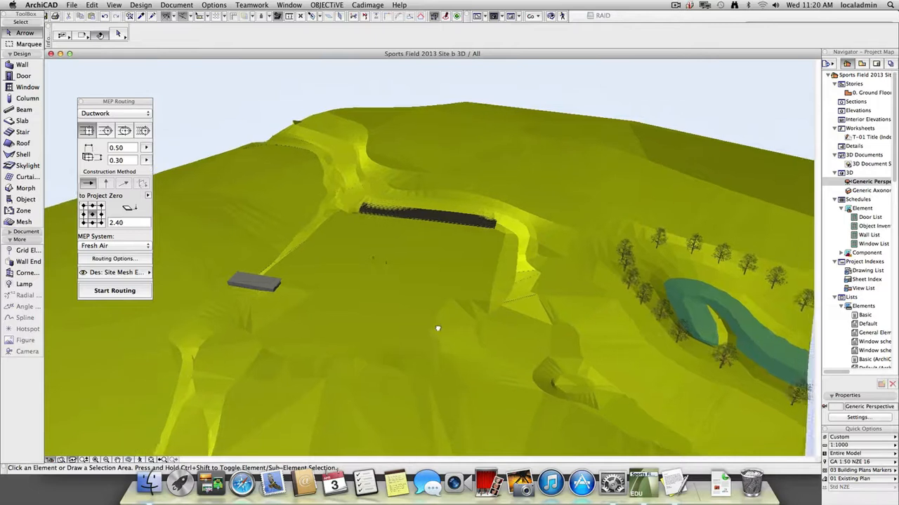
pyautogui.moveTo(438, 328); pyautogui.dragTo(367, 297, button='middle')
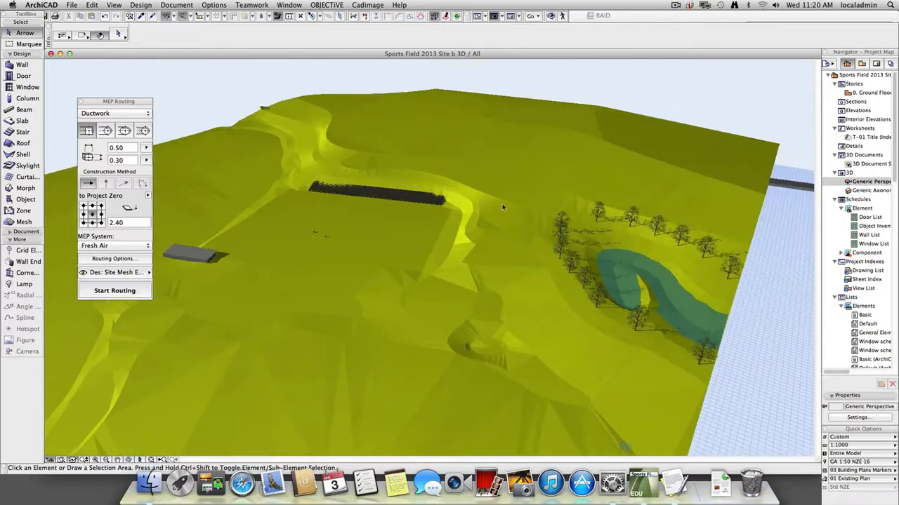
# Try the Paint-06 material on the modified terrain mesh and deselect it.
pyautogui.click(531, 239)
pyautogui.click(532, 239)
pyautogui.click(611, 35)
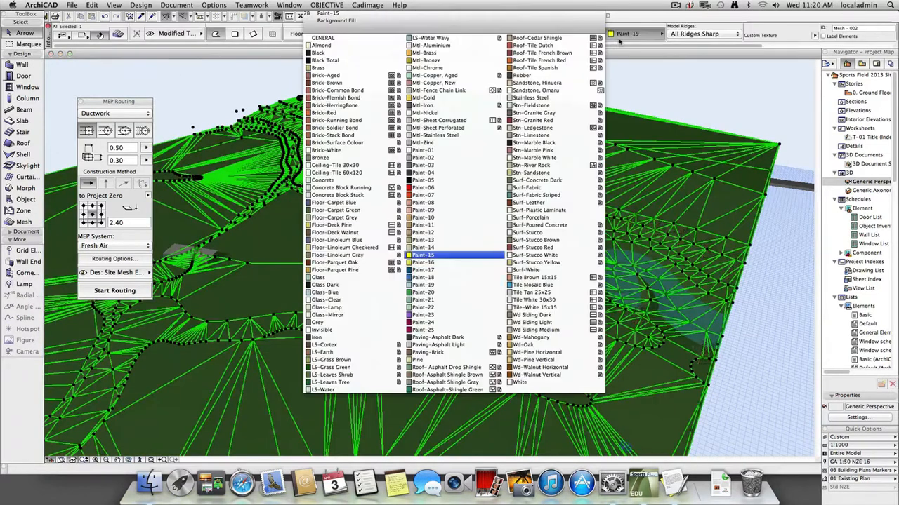
pyautogui.click(440, 195)
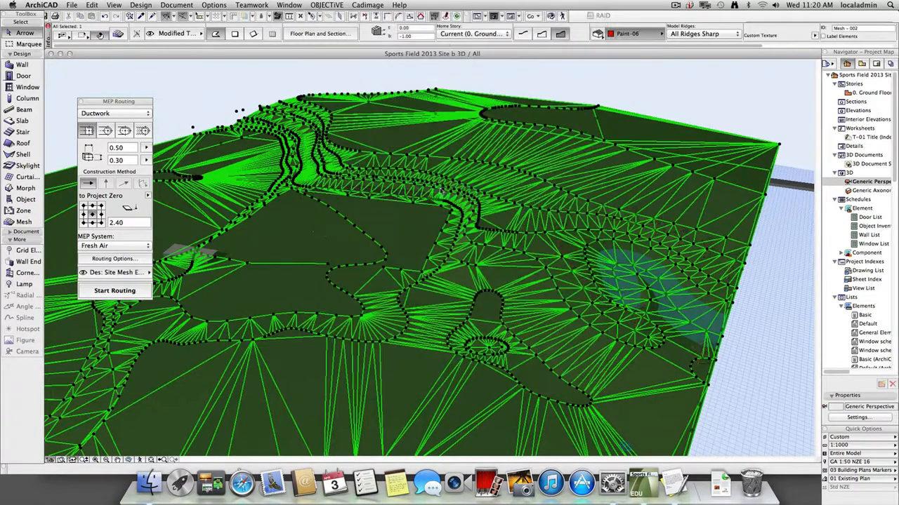
pyautogui.click(732, 100)
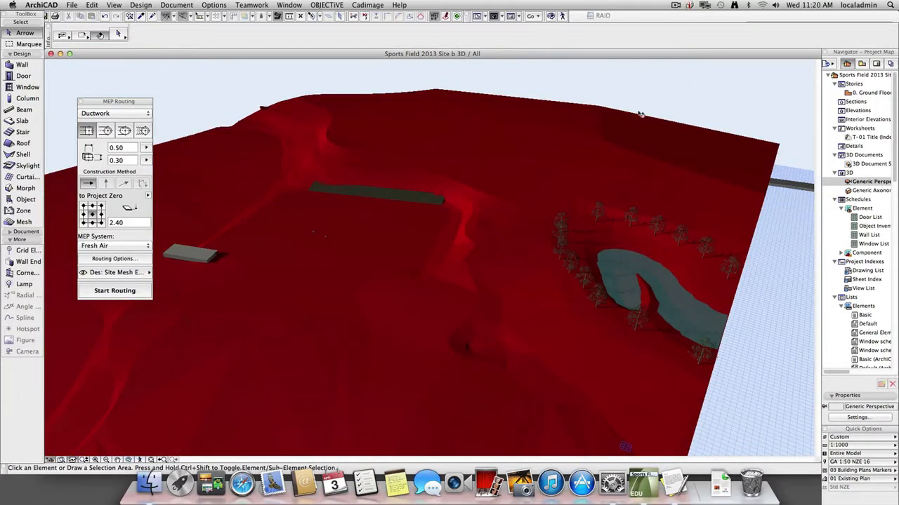
# Set the modified terrain mesh's material to Paint-19 and deselect it.
pyautogui.click(640, 115)
pyautogui.click(635, 34)
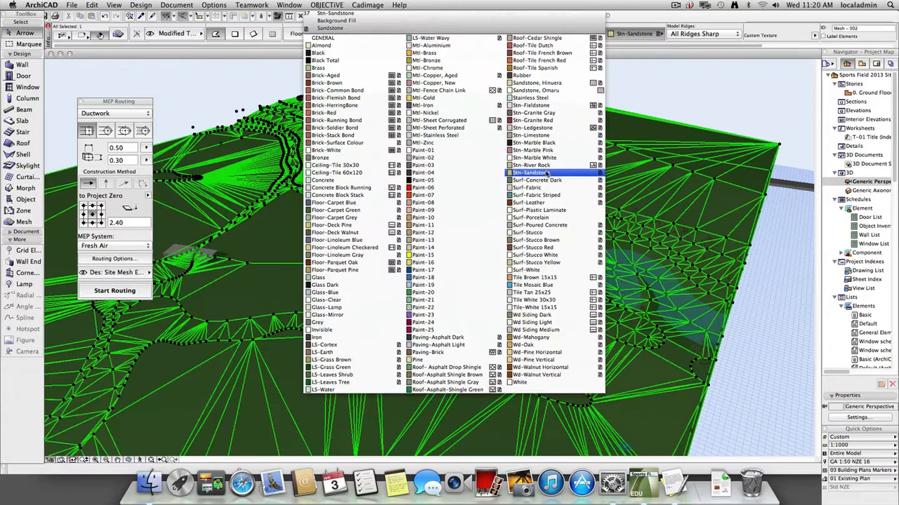
pyautogui.click(424, 285)
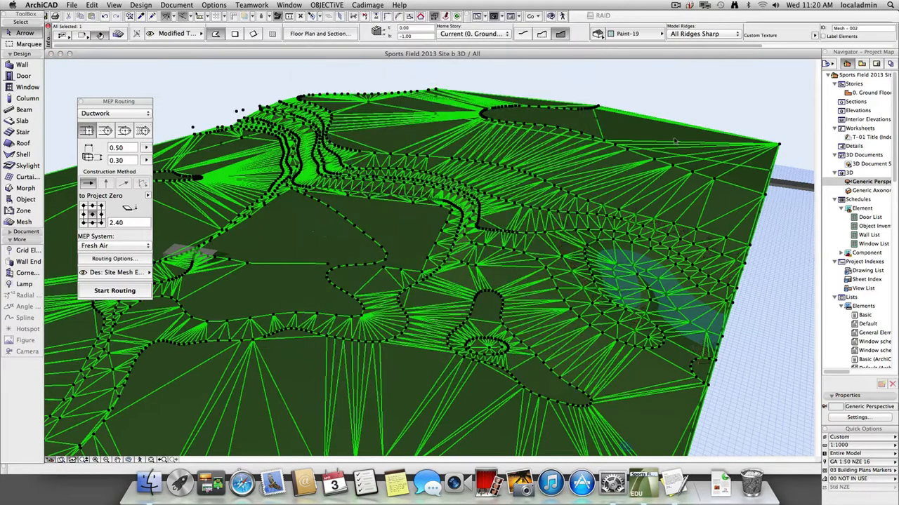
pyautogui.click(723, 94)
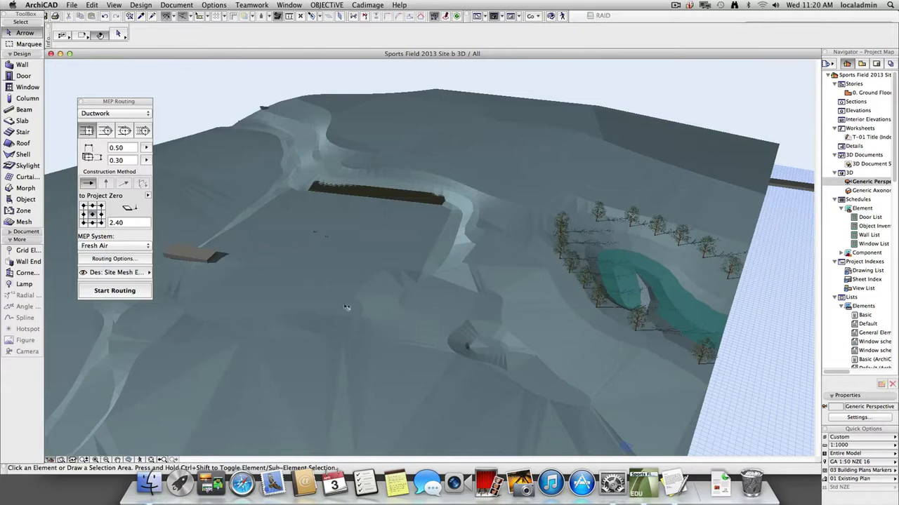
pyautogui.press('F2')
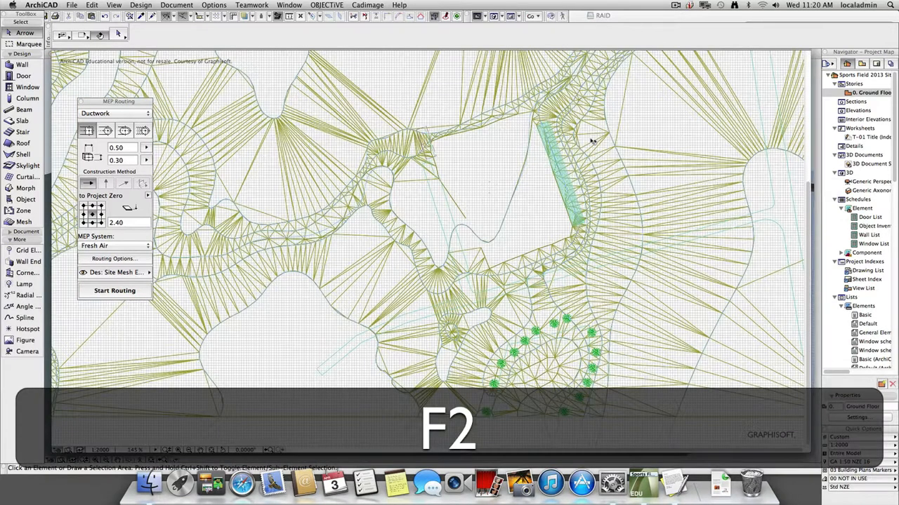
pyautogui.click(685, 246)
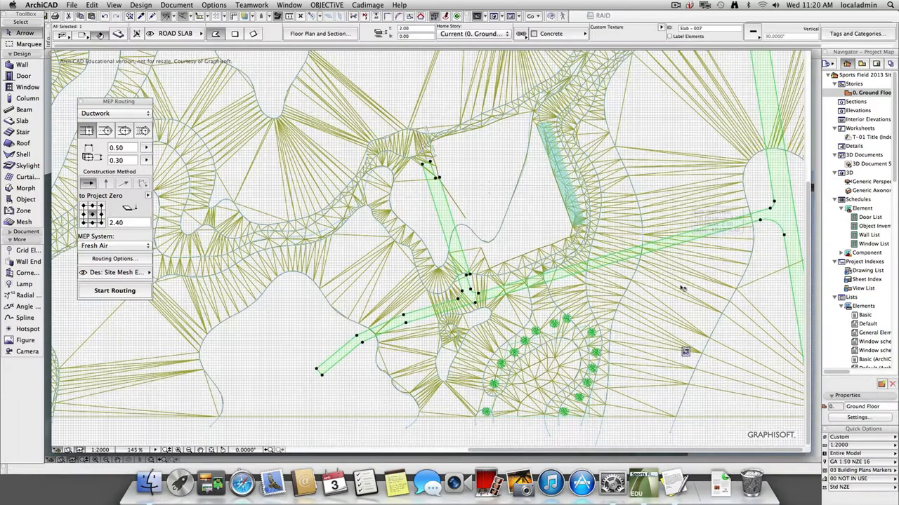
pyautogui.press('super+grave')
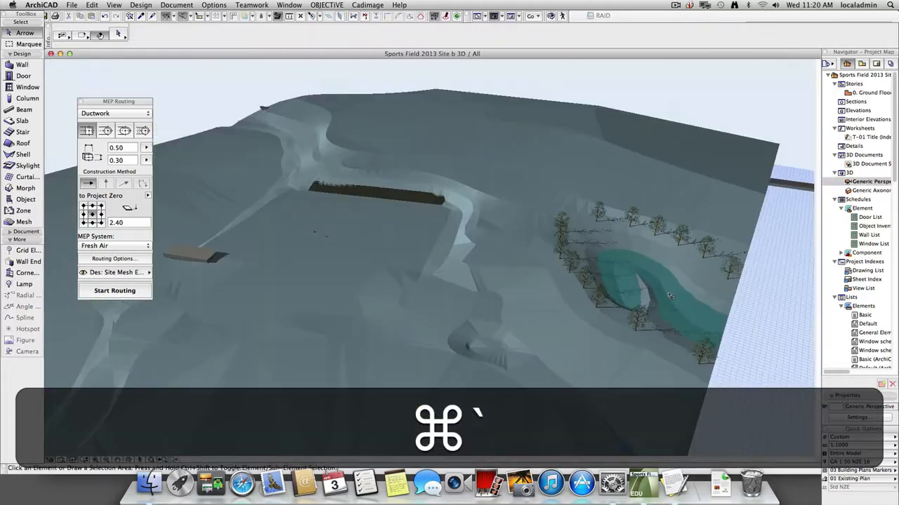
pyautogui.press('super+grave')
pyautogui.press('super+grave')
pyautogui.press('super+grave')
pyautogui.press('super+grave')
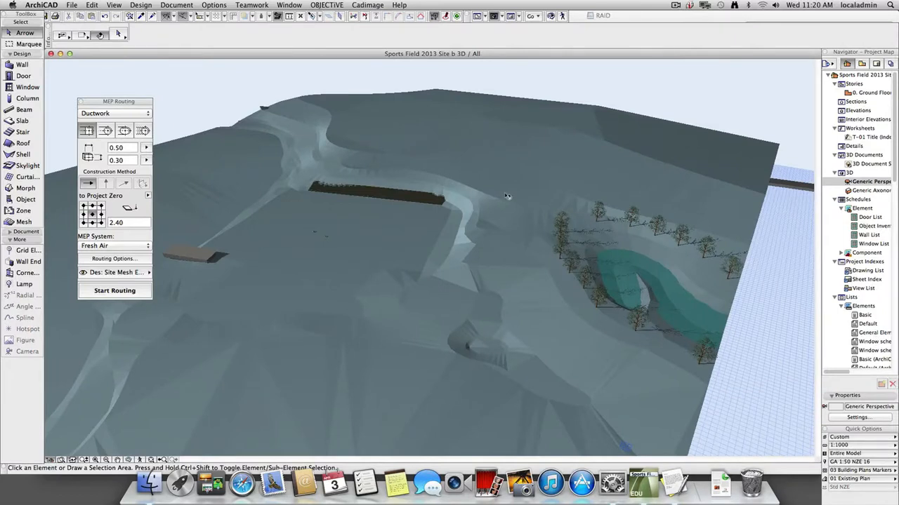
# Select the modified terrain mesh in 3D, check its volume in the General Element List, and close the list.
pyautogui.click(504, 257)
pyautogui.doubleClick(878, 337)
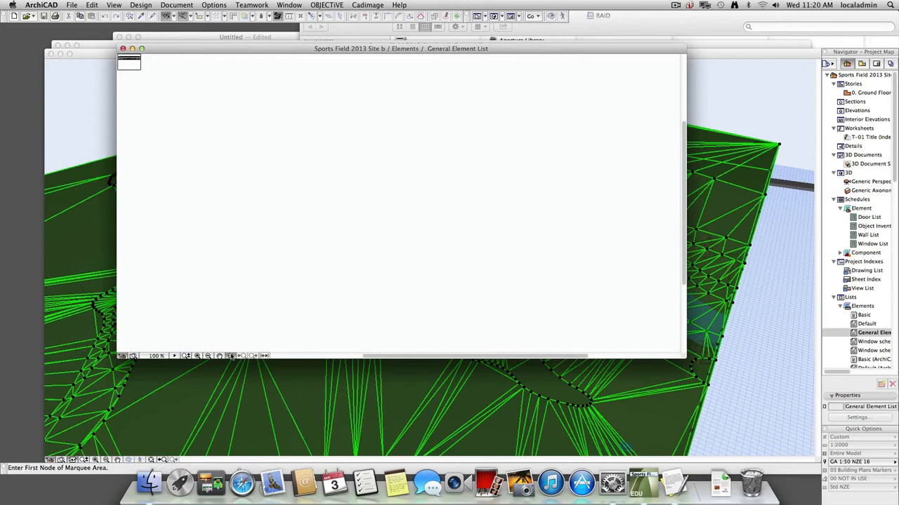
pyautogui.click(231, 356)
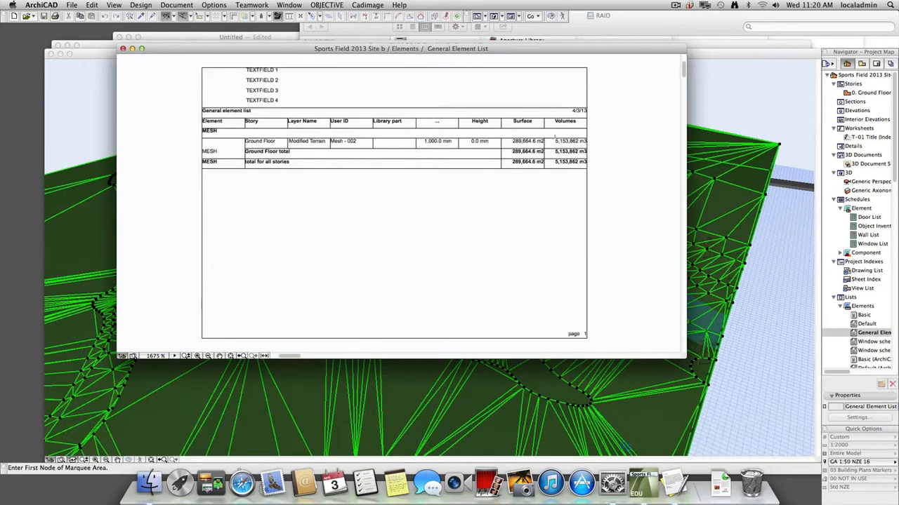
pyautogui.moveTo(554, 137)
pyautogui.mouseDown()
pyautogui.moveTo(596, 147)
pyautogui.moveTo(582, 158)
pyautogui.mouseUp()
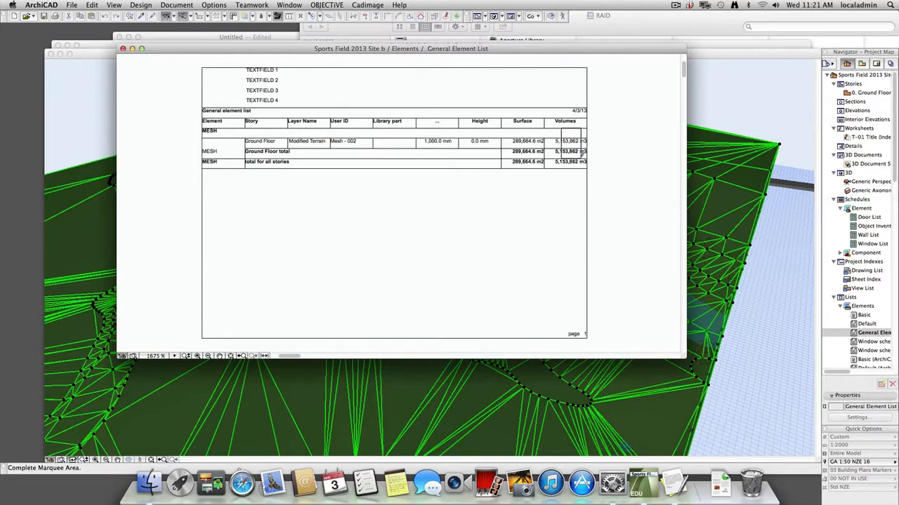
pyautogui.press('Escape')
pyautogui.press('super+w')
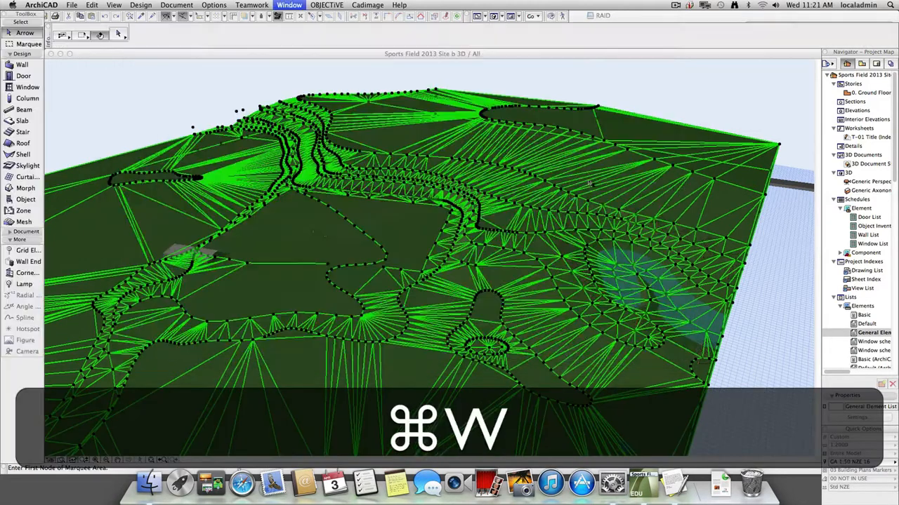
# Generate an elements list for the selected modified terrain mesh to read its surface areas and volume.
pyautogui.click(141, 5)
pyautogui.moveTo(177, 4)
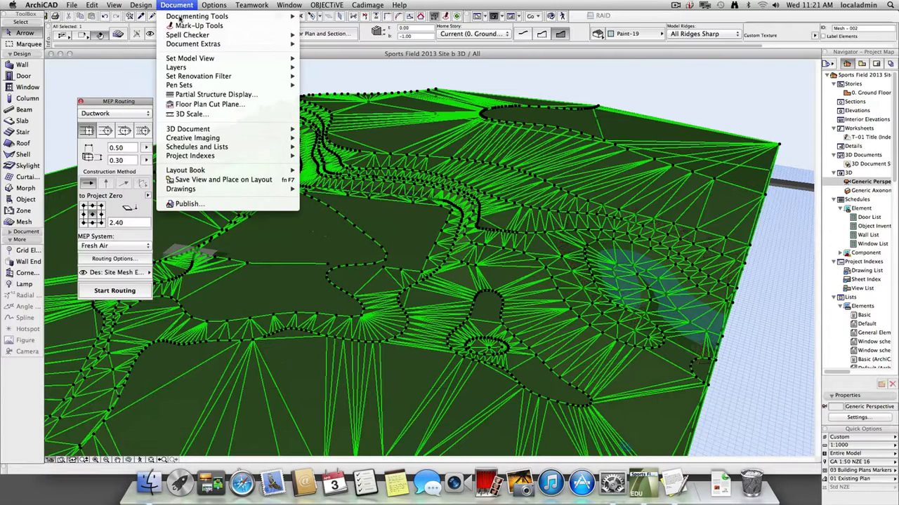
pyautogui.moveTo(222, 138)
pyautogui.moveTo(253, 148)
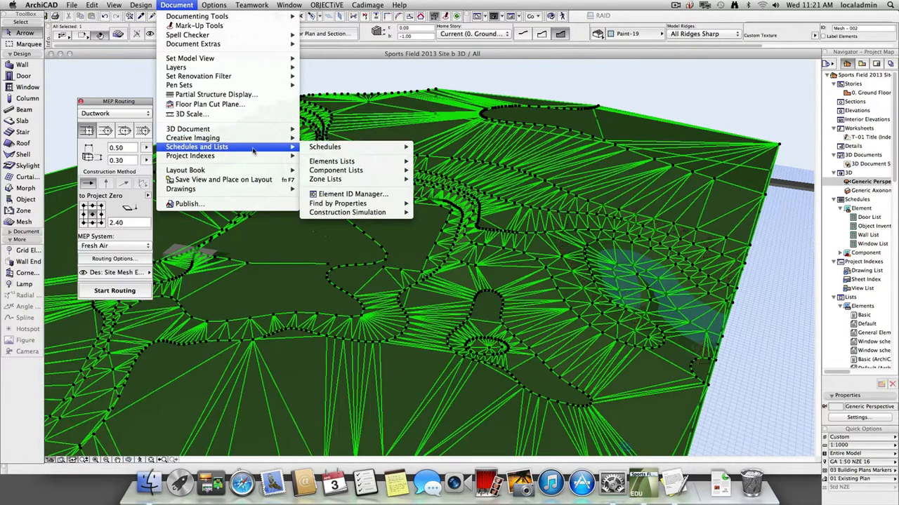
pyautogui.moveTo(397, 167)
pyautogui.click(437, 162)
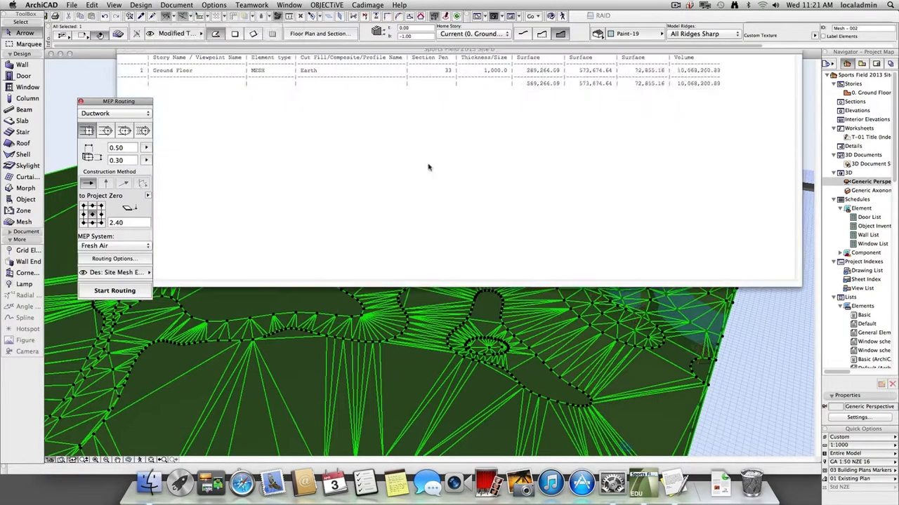
# Copy the mesh's volume from the list and paste it into the TextEdit note in place of the old figures.
pyautogui.moveTo(678, 71); pyautogui.dragTo(721, 73)
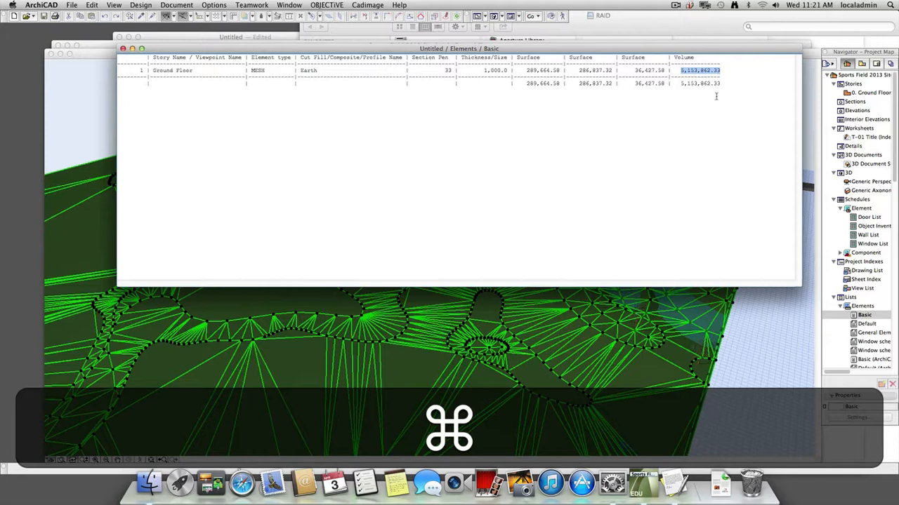
pyautogui.press('cmd+c')
pyautogui.press('cmd+Tab')
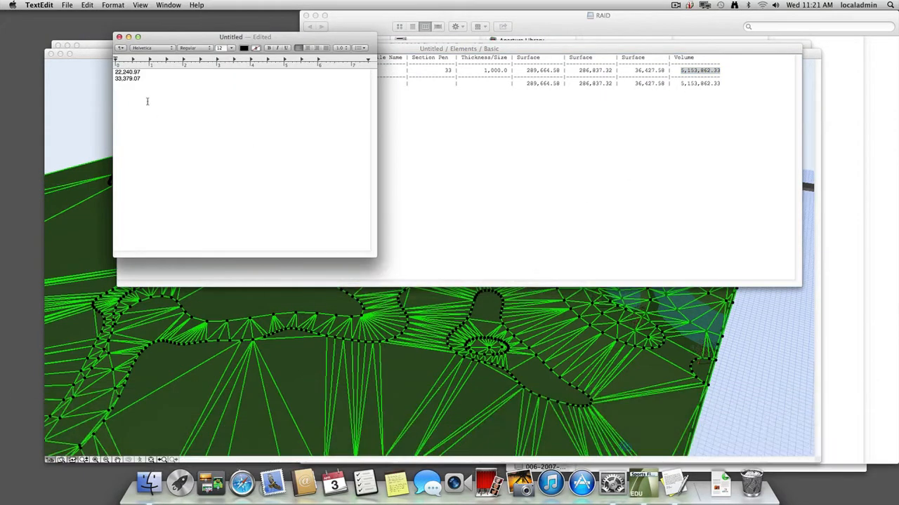
pyautogui.moveTo(148, 102); pyautogui.dragTo(100, 62)
pyautogui.press('BackSpace')
pyautogui.press('super+BackSpace')
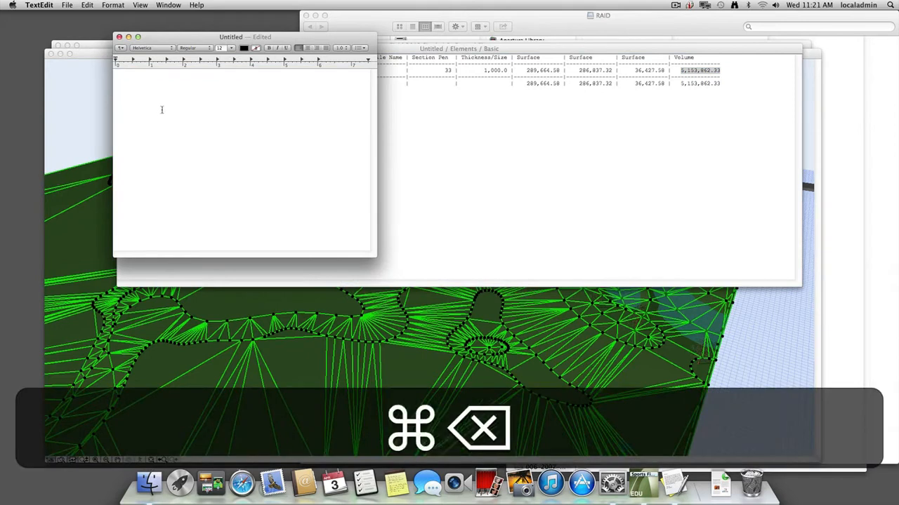
pyautogui.press('super+v')
pyautogui.press('Up')
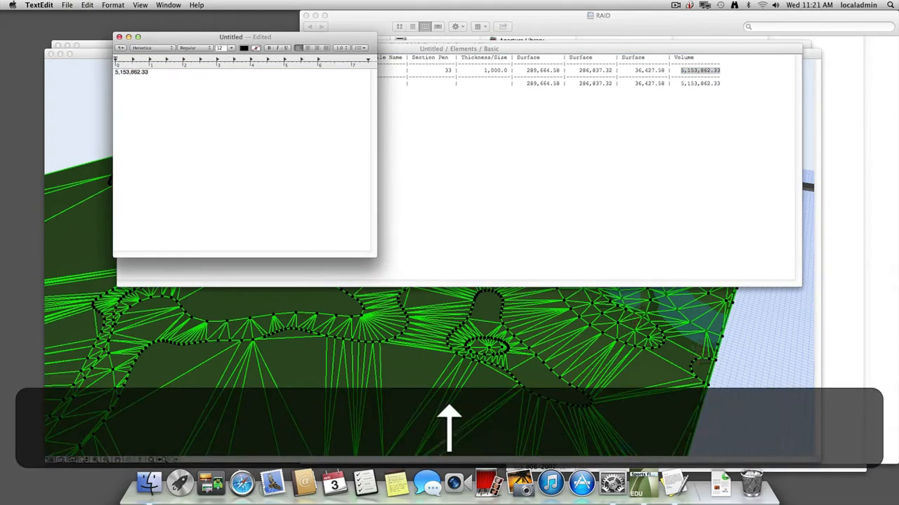
# Label the pasted volume "Original", add a new line after it, and correct the label's spelling.
pyautogui.write('Org')
pyautogui.press('BackSpace')
pyautogui.write('inal')
pyautogui.press('Left')
pyautogui.press('Left')
pyautogui.press('Left')
pyautogui.write('g')
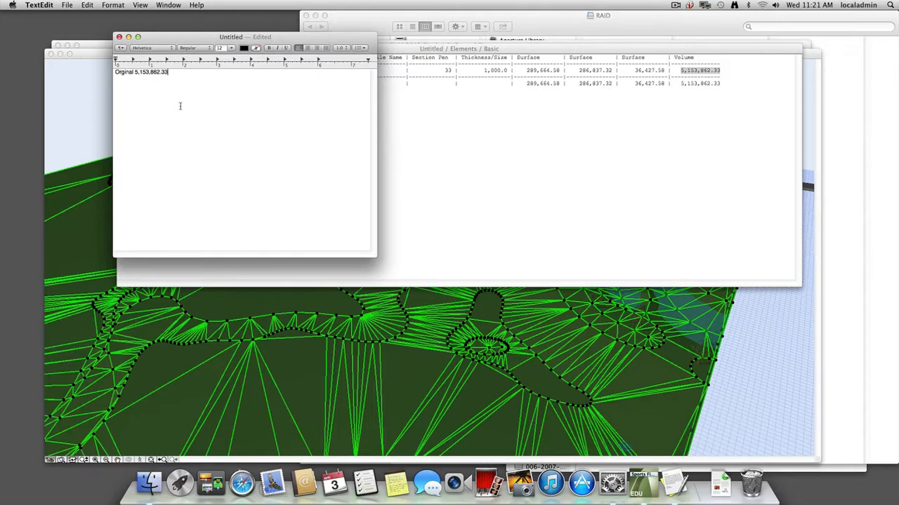
pyautogui.press('Return')
pyautogui.doubleClick(121, 72)
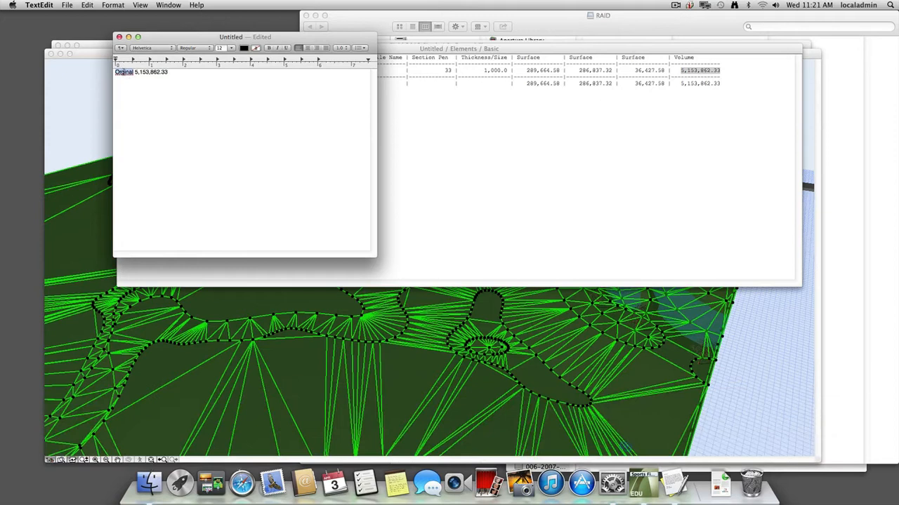
pyautogui.rightClick(125, 76)
pyautogui.click(130, 75)
# Return to ArchiCAD, show the Ground Floor plan around the sports field, and deselect the terrain mesh.
pyautogui.press('super+shift+Tab')
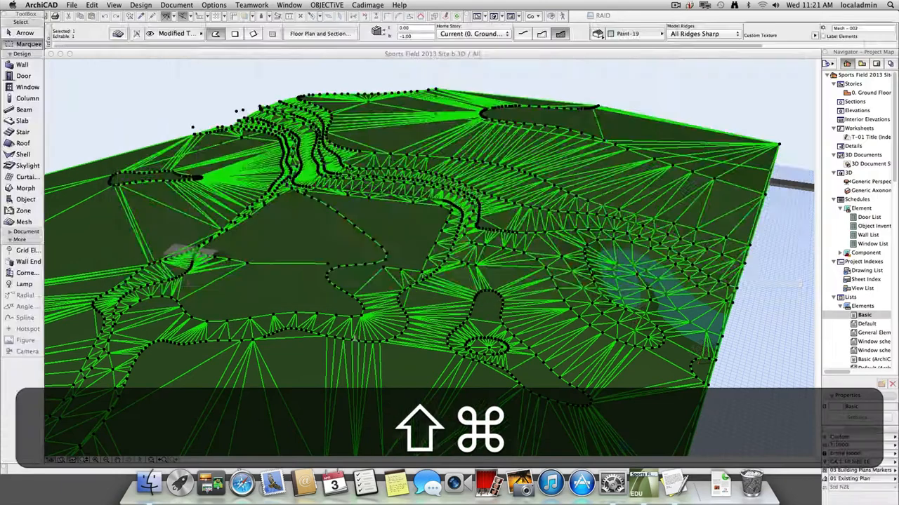
pyautogui.hotkey('shift', 'F2')
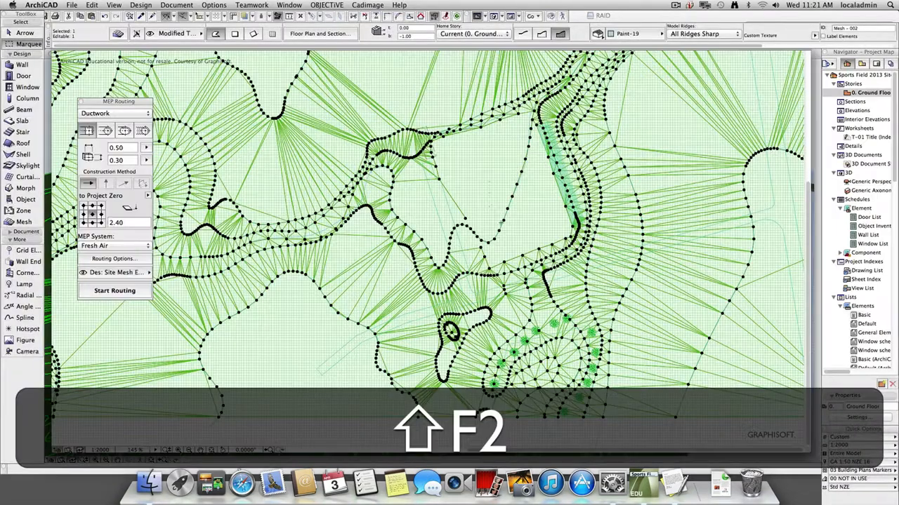
pyautogui.scroll(2, 506, 226)
pyautogui.moveTo(515, 230); pyautogui.dragTo(385, 265, button='middle')
pyautogui.hotkey('shift', 'Escape')
pyautogui.hotkey('shift', 'Escape')
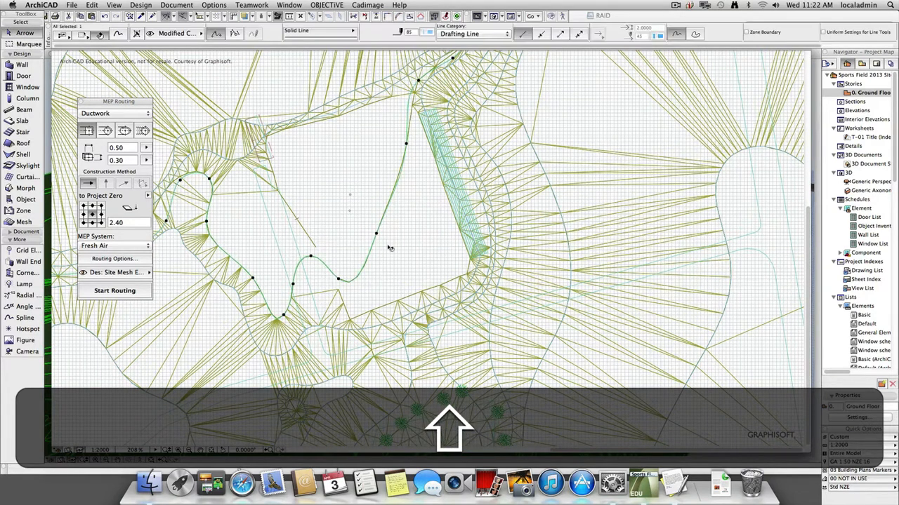
# Reshape the modified contour spline inside the sports field by moving four of its nodes toward the field's western side.
pyautogui.click(338, 280)
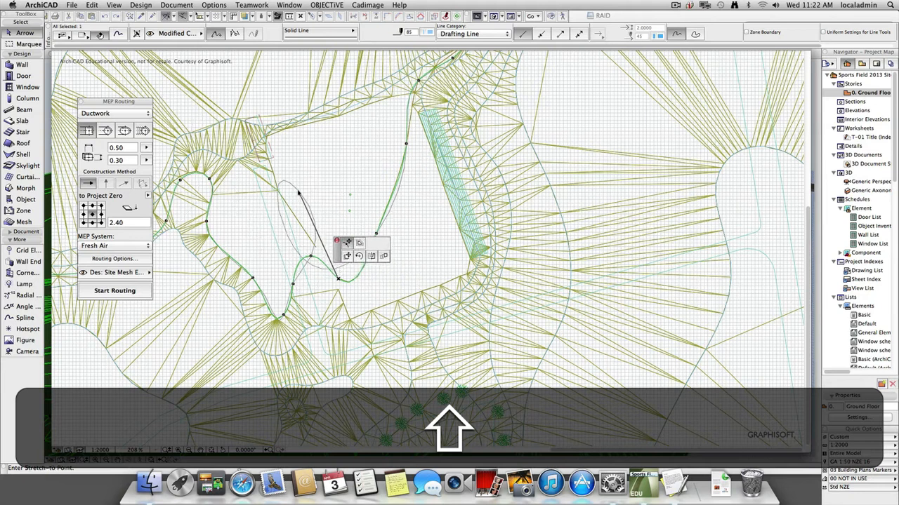
pyautogui.click(295, 191)
pyautogui.click(374, 234)
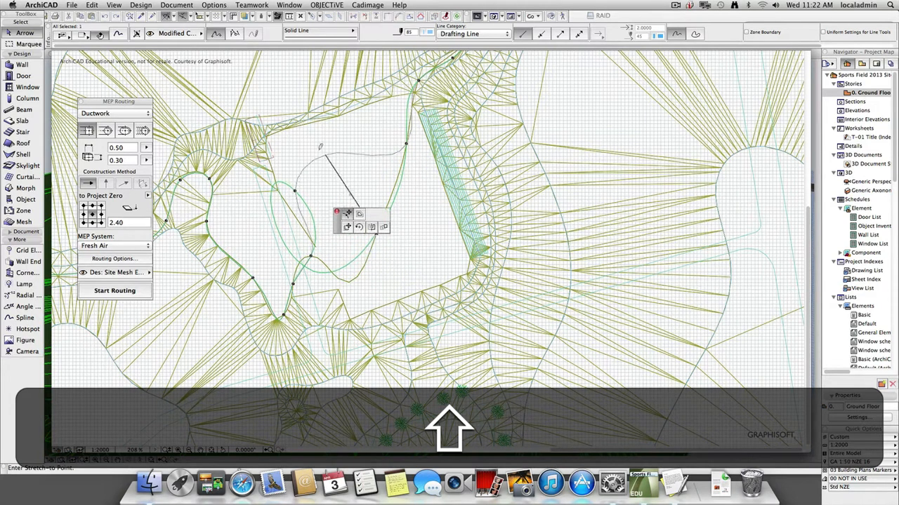
pyautogui.click(295, 135)
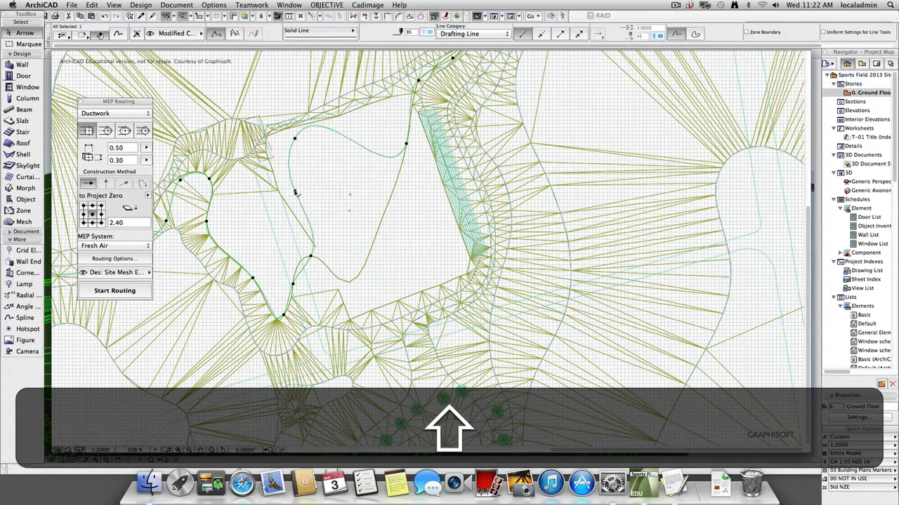
pyautogui.click(295, 193)
pyautogui.click(281, 183)
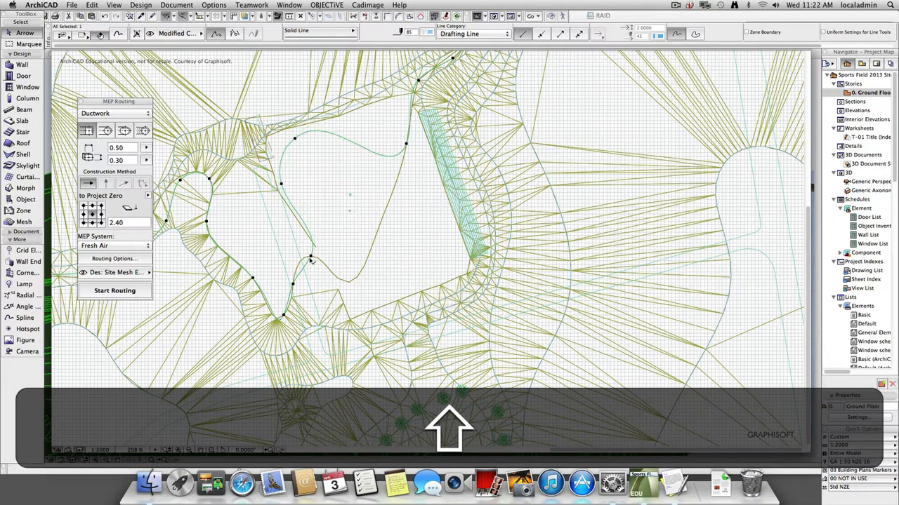
pyautogui.click(311, 257)
pyautogui.click(303, 264)
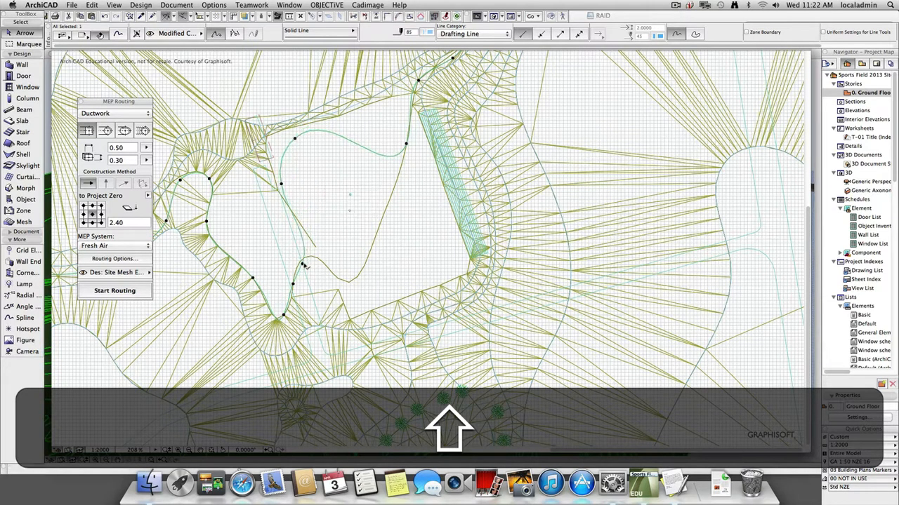
# Insert a node in the spline's north-western bend and stretch it out to the sports field's corner.
pyautogui.scroll(1, 282, 180)
pyautogui.click(283, 150)
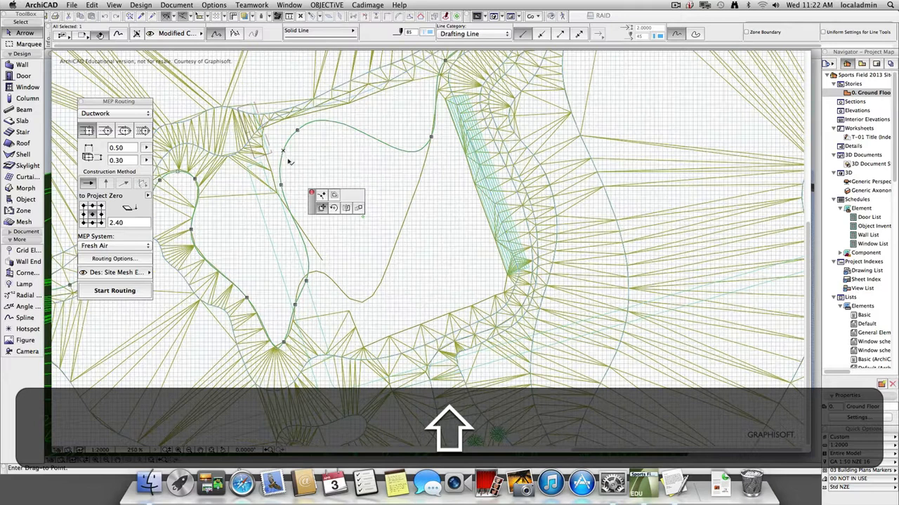
pyautogui.click(319, 195)
pyautogui.click(283, 150)
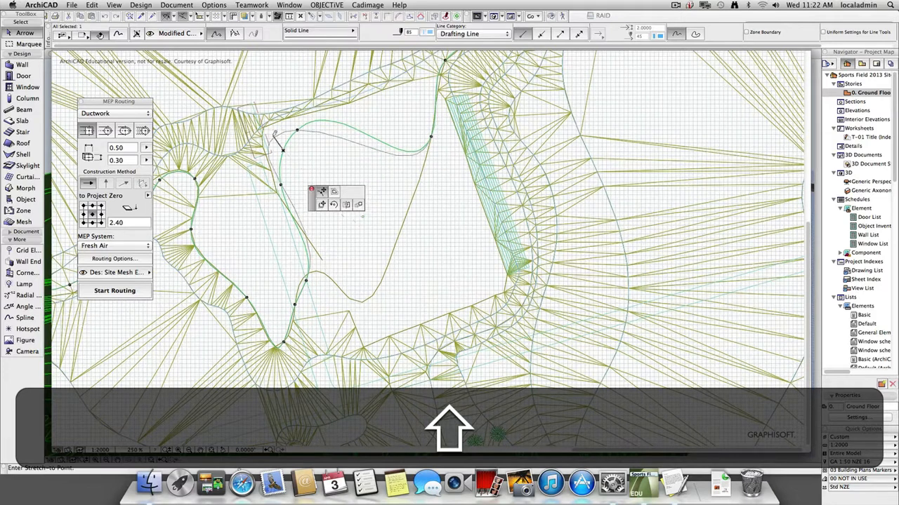
pyautogui.click(274, 128)
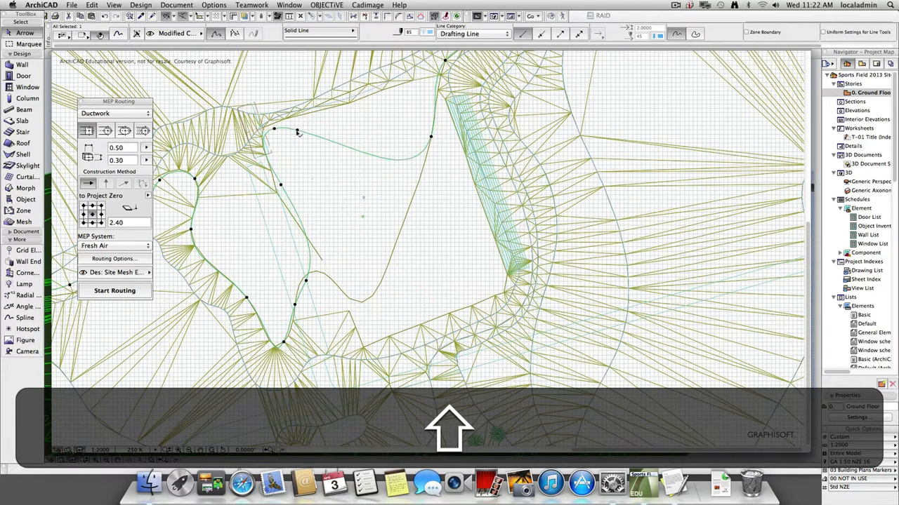
# Try to align the spline with the field's northern edge by moving two more nodes, and deselect it.
pyautogui.click(297, 130)
pyautogui.click(298, 120)
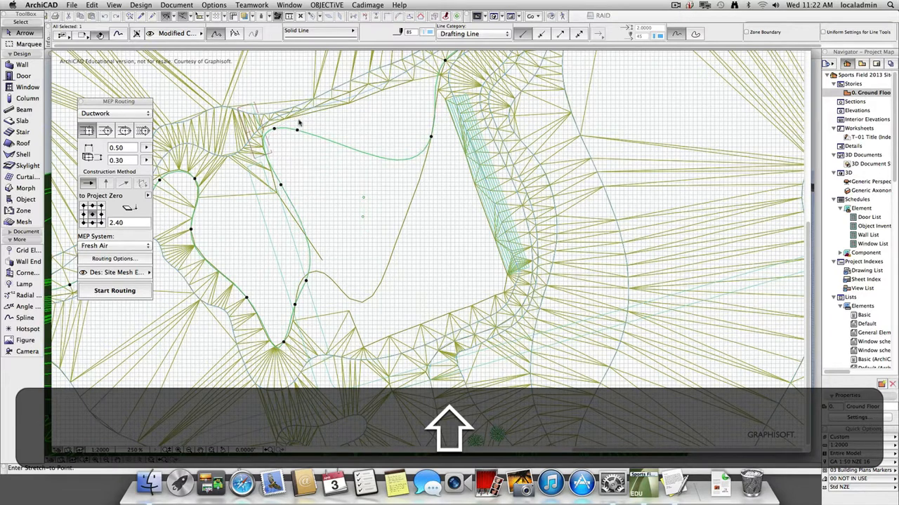
pyautogui.click(426, 135)
pyautogui.click(413, 88)
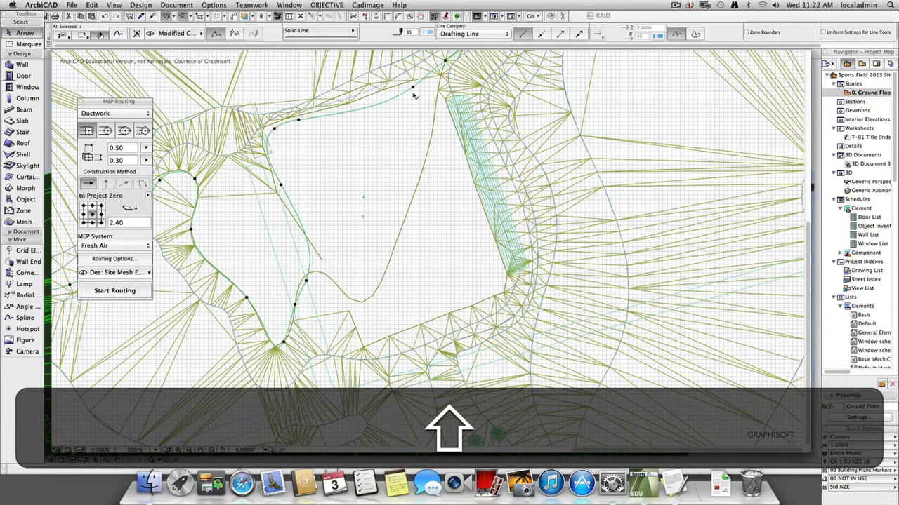
pyautogui.hotkey('shift', 'Escape')
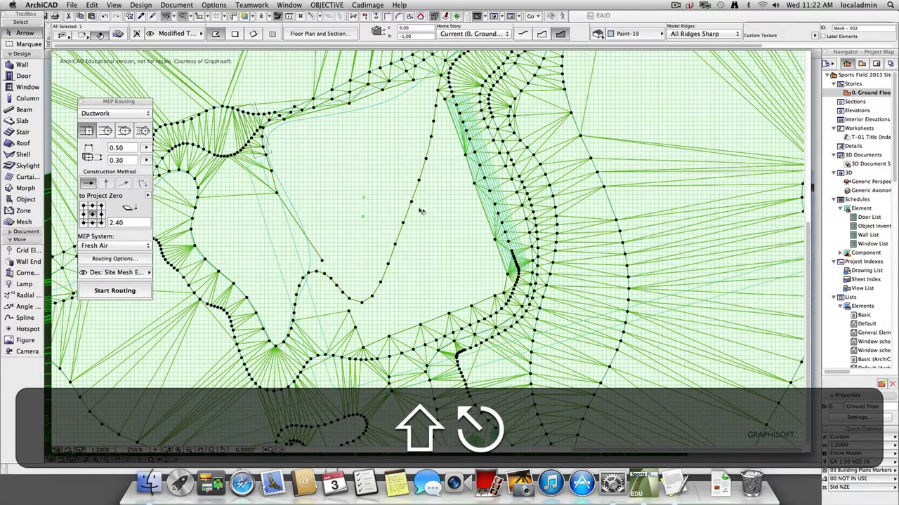
# Inspect the overlapping road slab and modified terrain meshes and the layer settings, leaving everything deselected.
pyautogui.keyDown('shift'); pyautogui.click(414, 201); pyautogui.keyUp('shift')
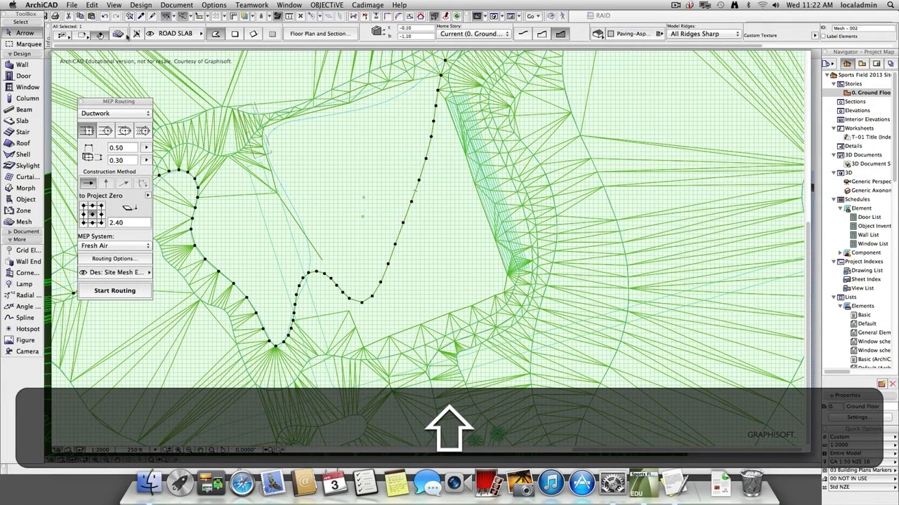
pyautogui.hotkey('shift', 'Escape')
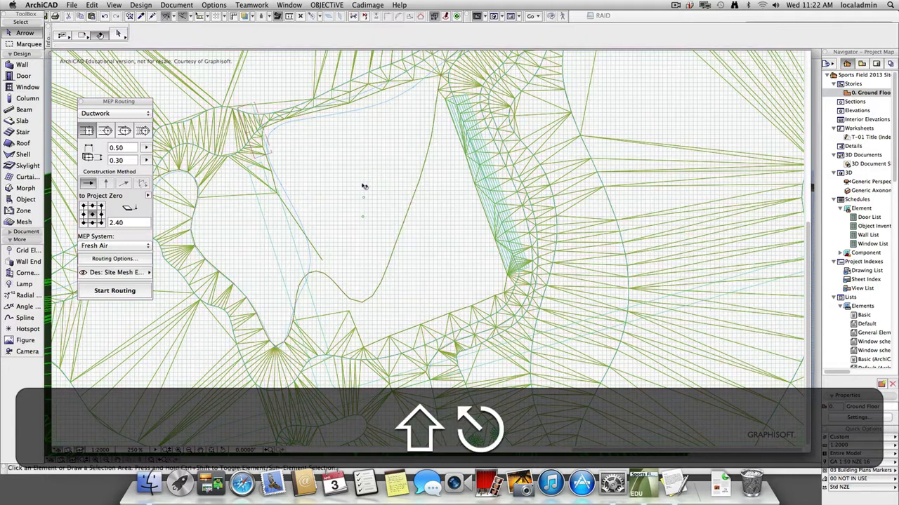
pyautogui.keyDown('shift'); pyautogui.click(363, 186); pyautogui.keyUp('shift')
pyautogui.hotkey('shift', 'Tab')
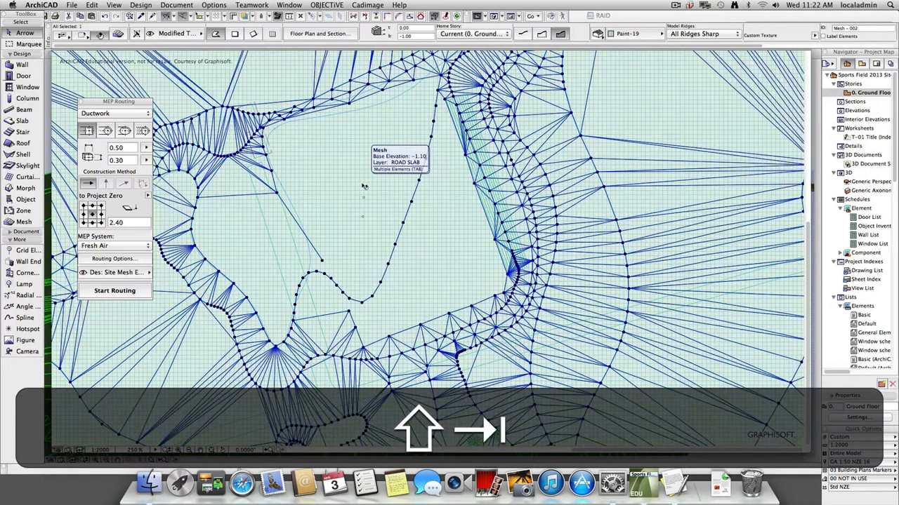
pyautogui.press('shift+super+l')
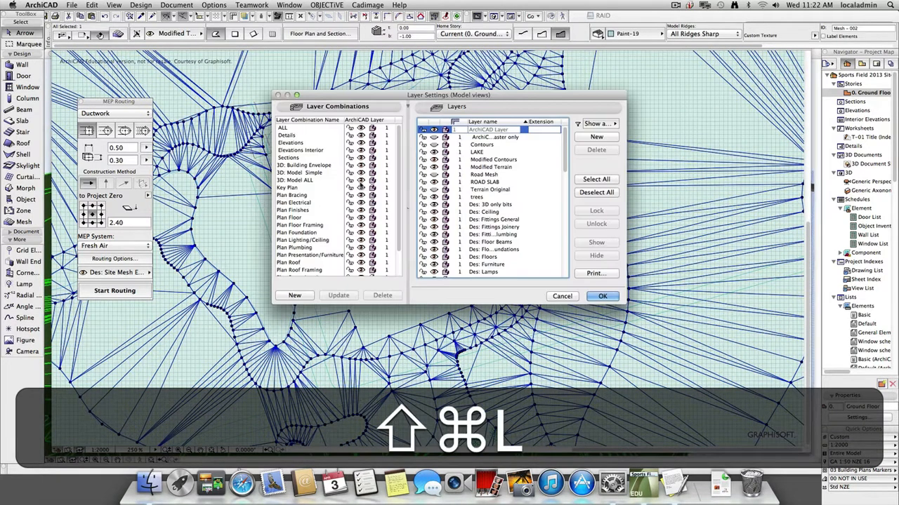
pyautogui.click(602, 295)
pyautogui.hotkey('shift', 'Escape')
pyautogui.press('shift+super+Escape')
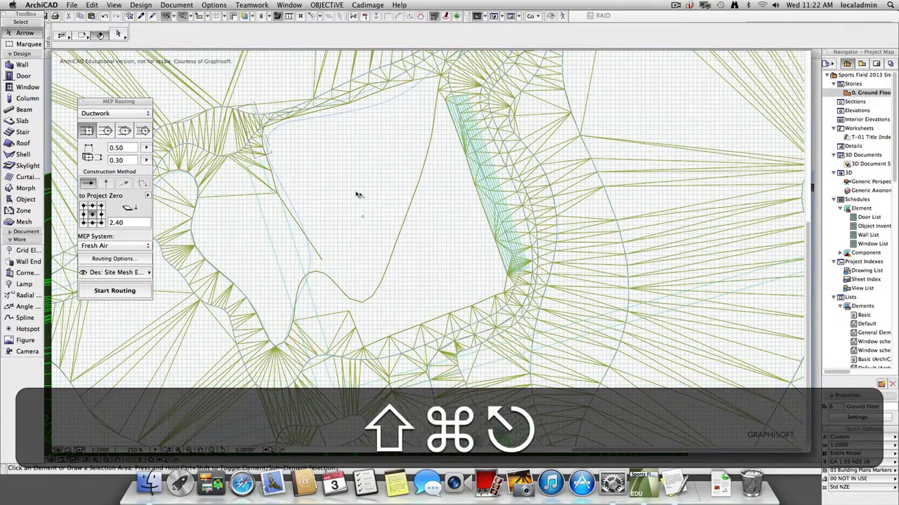
# Undo the last two node moves on the contour spline and deselect it.
pyautogui.press('shift+super+z')
pyautogui.press('shift+super+z')
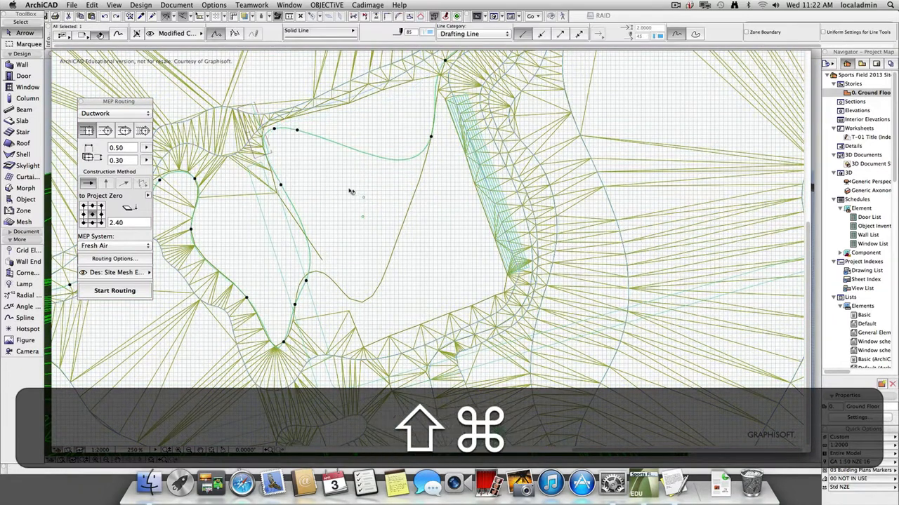
pyautogui.press('shift+super+Escape')
# Select the overlapping mesh on the ROAD SLAB layer and move it to the Road Mesh layer.
pyautogui.keyDown('shift'); pyautogui.click(355, 194); pyautogui.keyUp('shift')
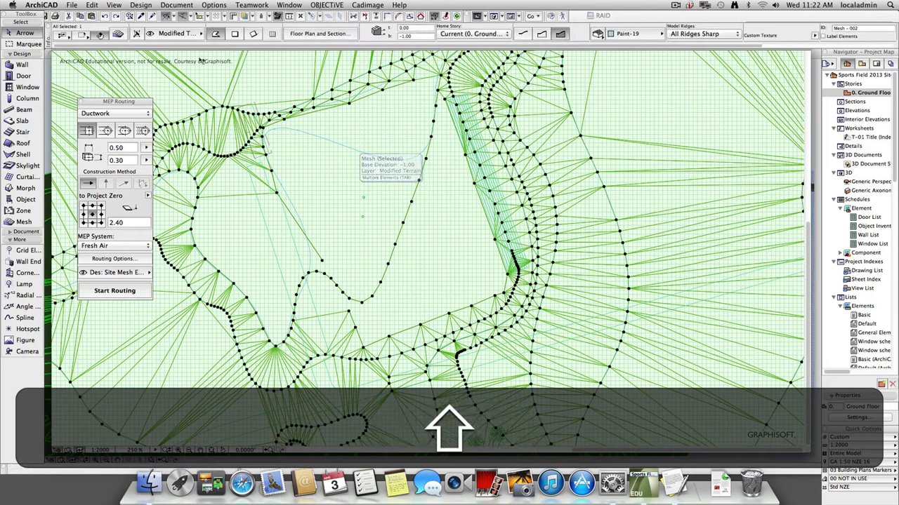
pyautogui.hotkey('shift', 'Tab')
pyautogui.keyDown('shift'); pyautogui.click(378, 176); pyautogui.keyUp('shift')
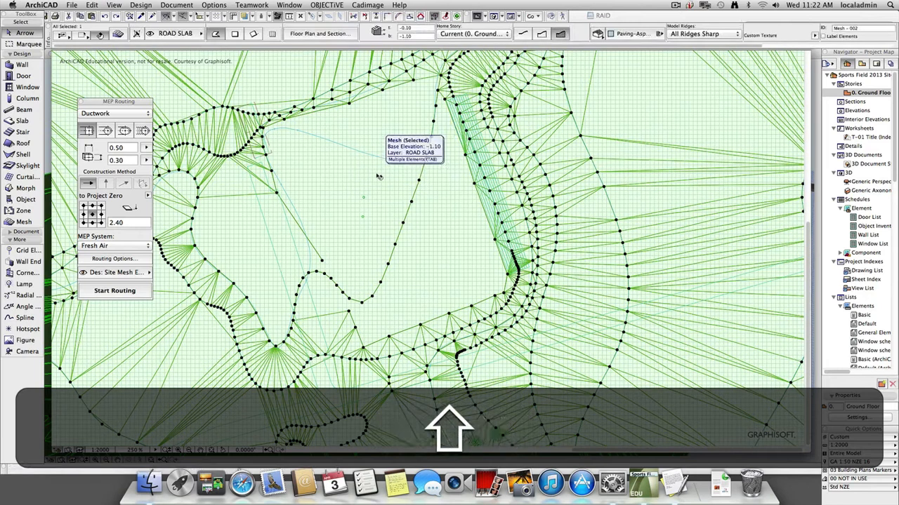
pyautogui.click(171, 34)
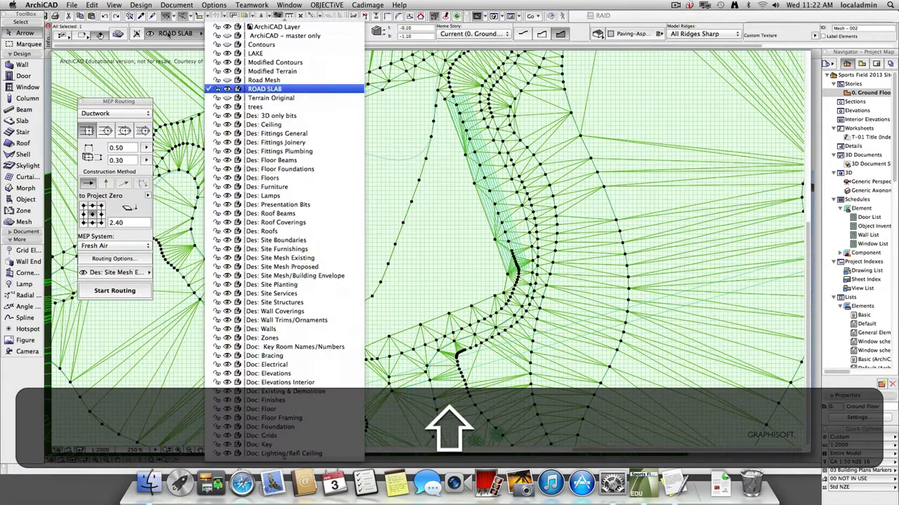
pyautogui.click(260, 81)
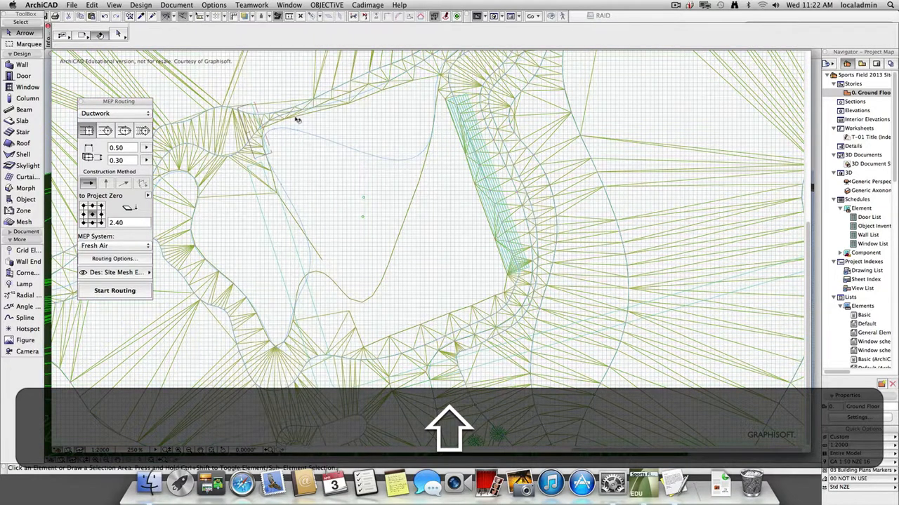
# Select all meshes on the plan to check which ones remain on visible layers, and deselect them.
pyautogui.keyDown('shift'); pyautogui.click(367, 170); pyautogui.keyUp('shift')
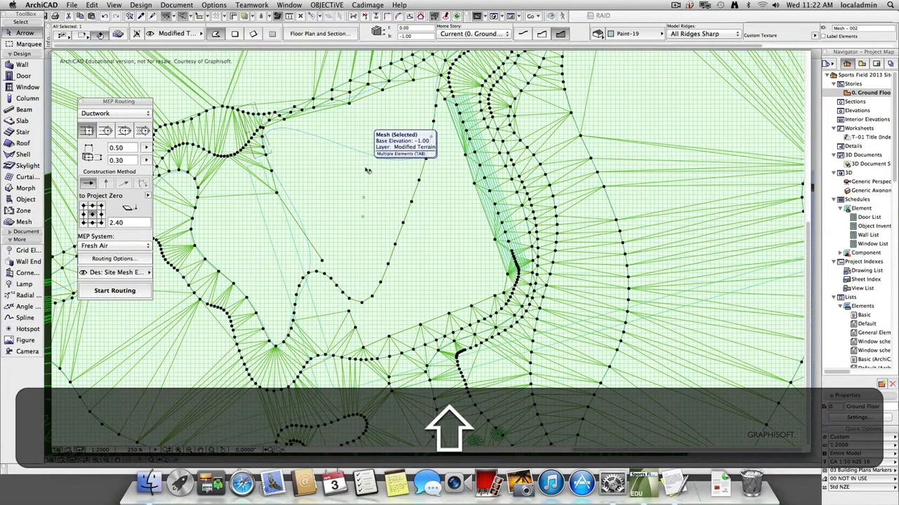
pyautogui.press('Escape')
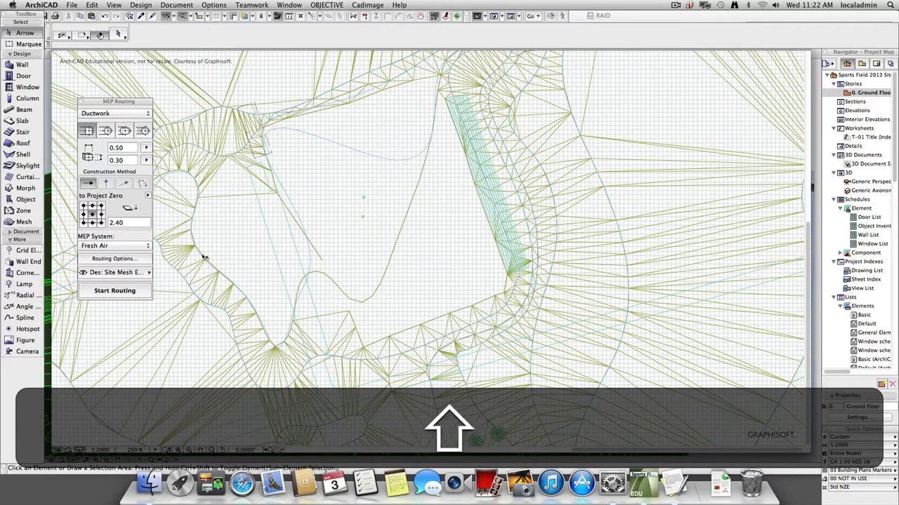
pyautogui.click(19, 221)
pyautogui.press('shift+super+a')
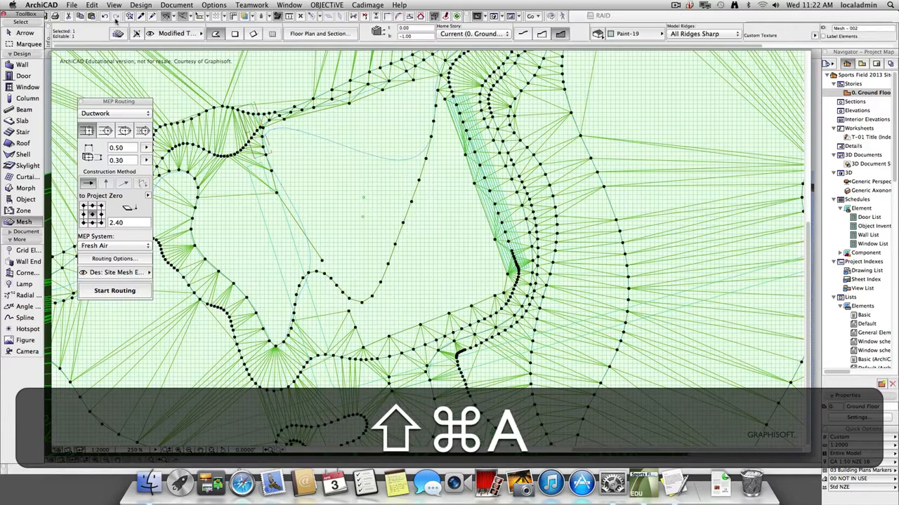
pyautogui.press('Escape')
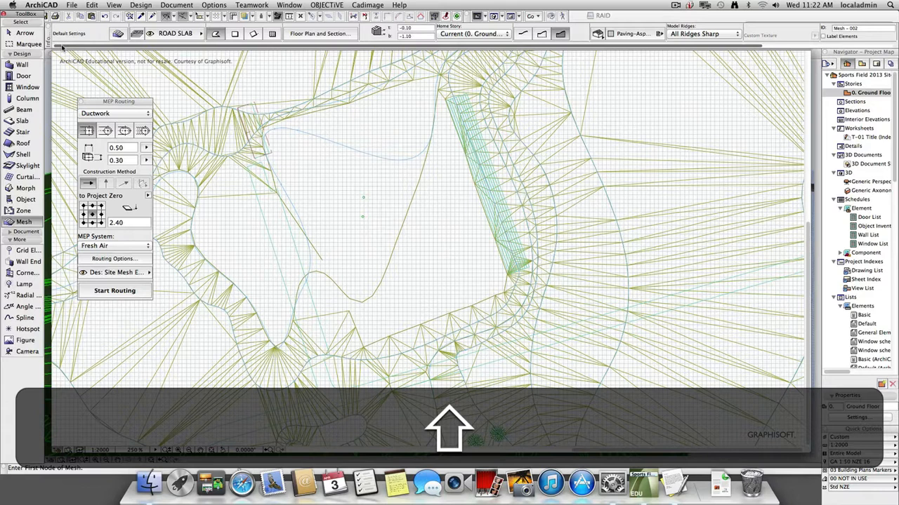
# Delete the old curved contour line's points that cross the sports field from the modified terrain mesh.
pyautogui.click(336, 158)
pyautogui.press('Escape')
pyautogui.press('Escape')
pyautogui.click(354, 176)
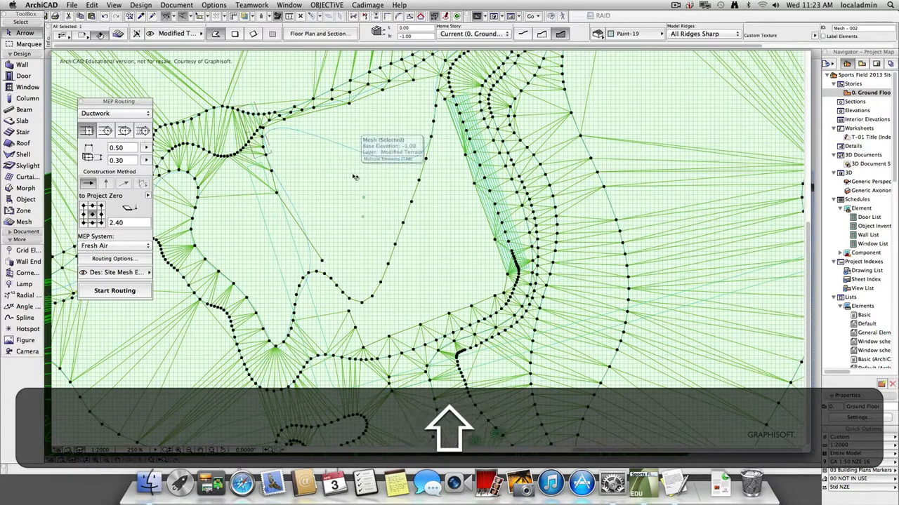
pyautogui.press('Escape')
pyautogui.click(409, 212)
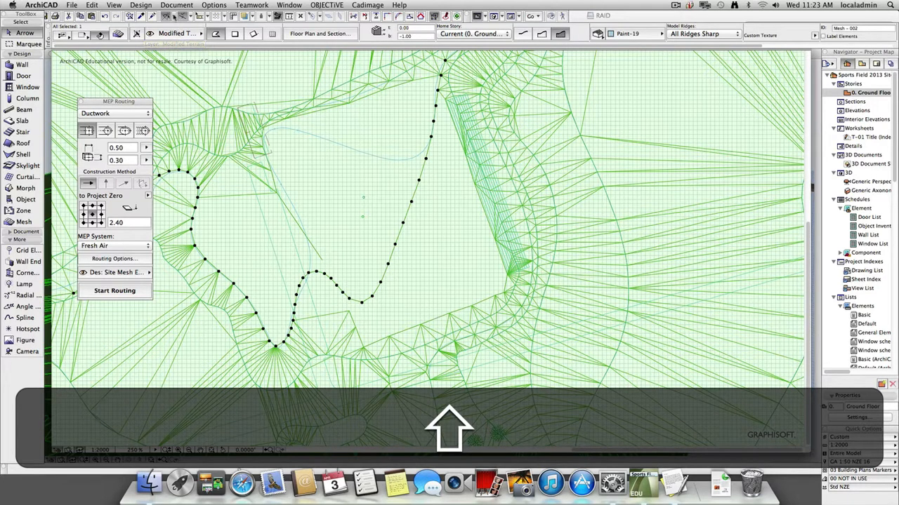
pyautogui.hotkey('shift', 'BackSpace')
# Delete the old sports field boundary points from the modified terrain mesh.
pyautogui.keyDown('shift'); pyautogui.click(324, 115); pyautogui.keyUp('shift')
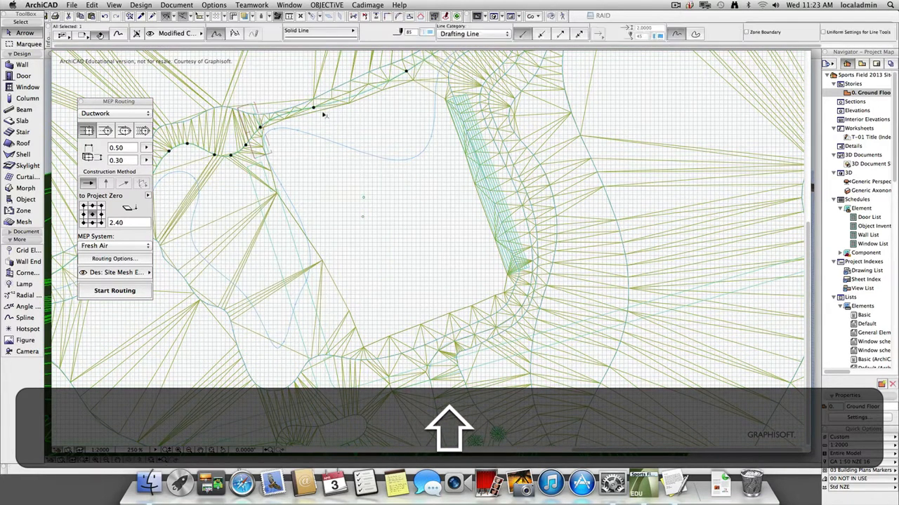
pyautogui.hotkey('shift', 'BackSpace')
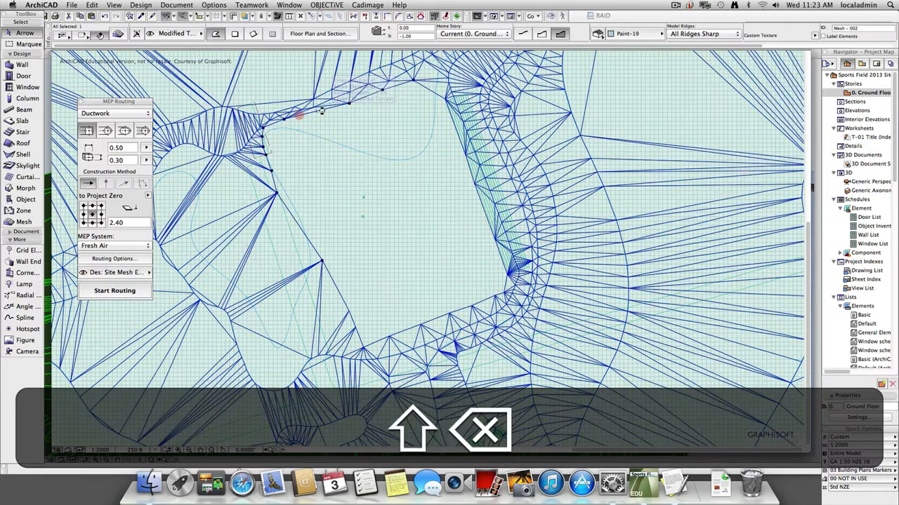
pyautogui.keyDown('shift'); pyautogui.click(413, 330); pyautogui.keyUp('shift')
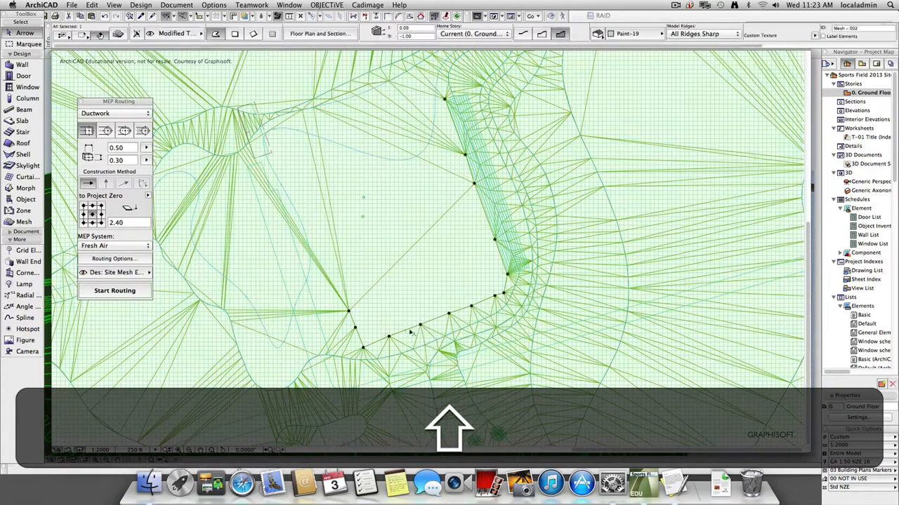
pyautogui.hotkey('shift', 'BackSpace')
pyautogui.keyDown('shift'); pyautogui.click(401, 278); pyautogui.keyUp('shift')
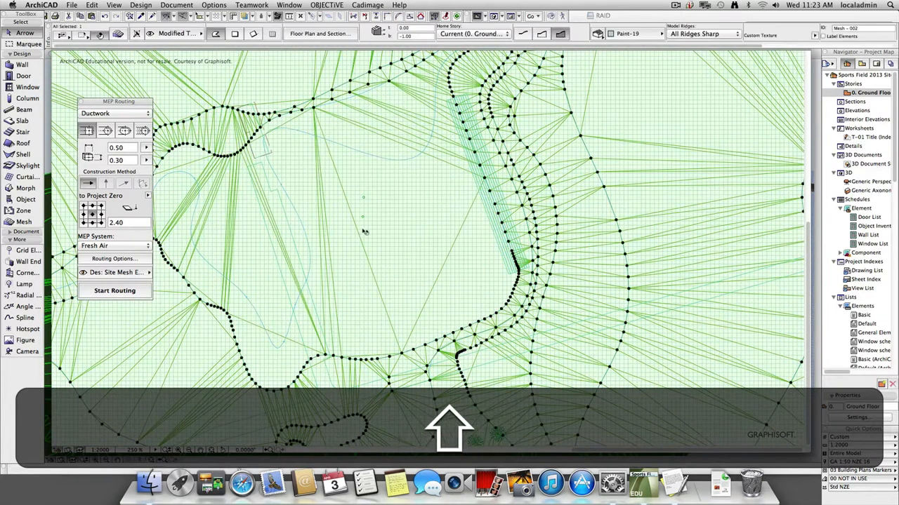
# Move two nodes of the modified contour spline outward so it follows the northern edge of the sports field, and deselect everything.
pyautogui.keyDown('shift'); pyautogui.click(399, 163); pyautogui.keyUp('shift')
pyautogui.click(431, 137)
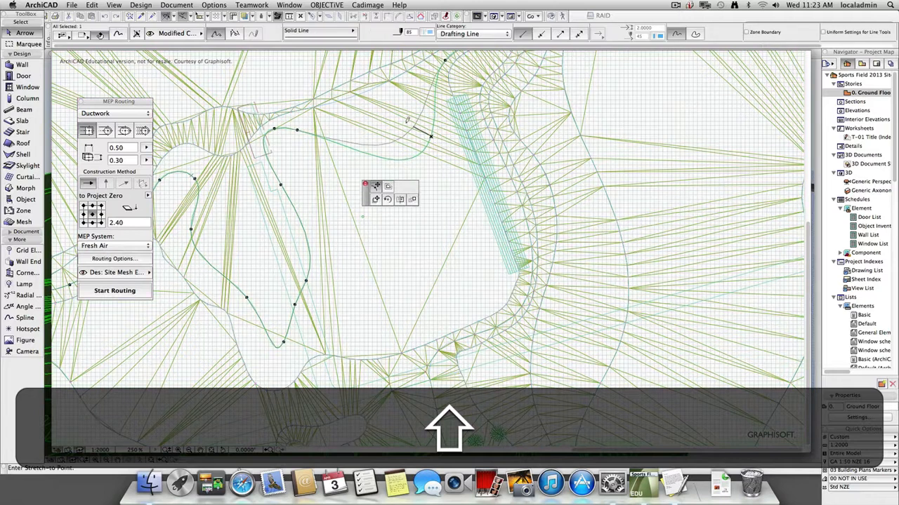
pyautogui.click(368, 97)
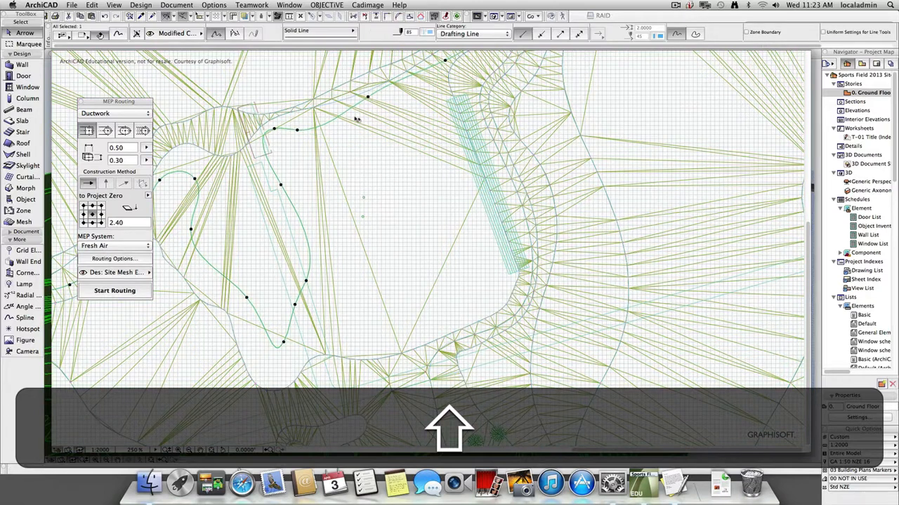
pyautogui.click(297, 132)
pyautogui.click(308, 114)
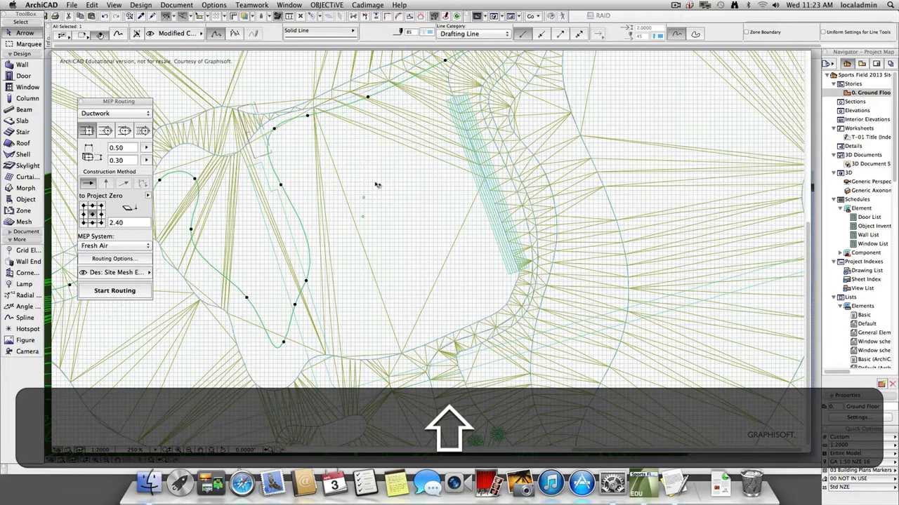
pyautogui.keyDown('shift'); pyautogui.click(379, 194); pyautogui.keyUp('shift')
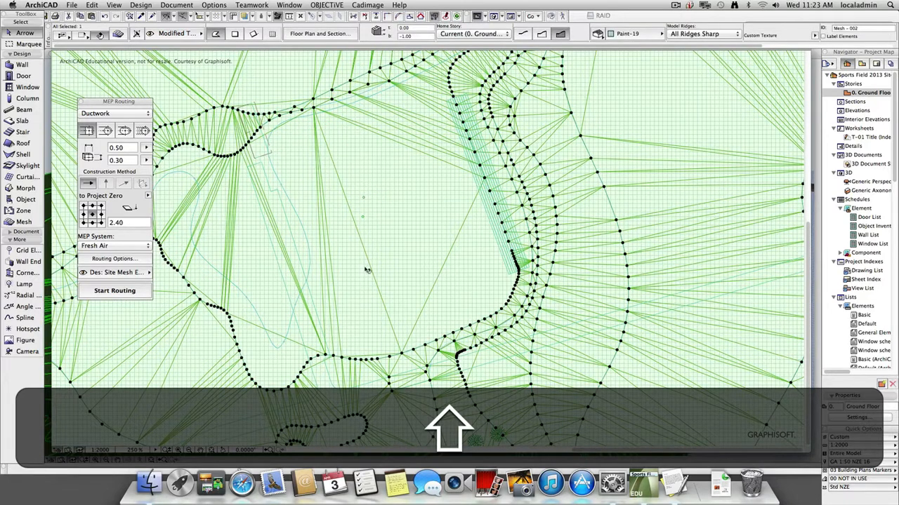
pyautogui.hotkey('shift', 'Escape')
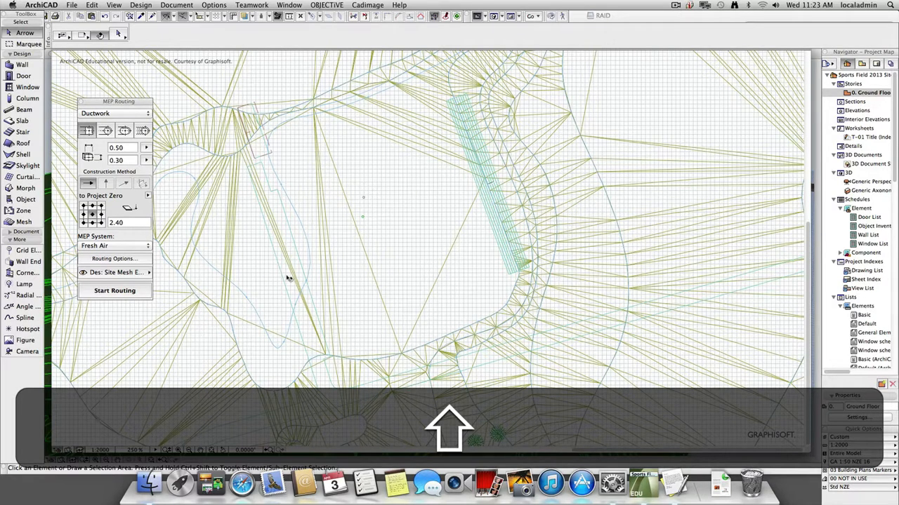
# Add new points to the modified terrain mesh along the reshaped contour spline, using Fit to User Ridges.
pyautogui.keyDown('shift'); pyautogui.click(385, 247); pyautogui.keyUp('shift')
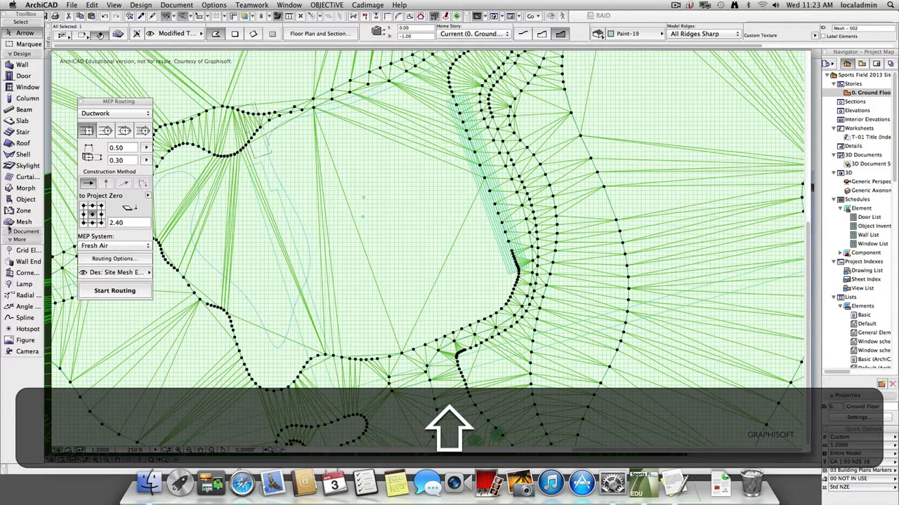
pyautogui.keyDown('shift'); pyautogui.click(295, 209); pyautogui.keyUp('shift')
pyautogui.click(294, 212)
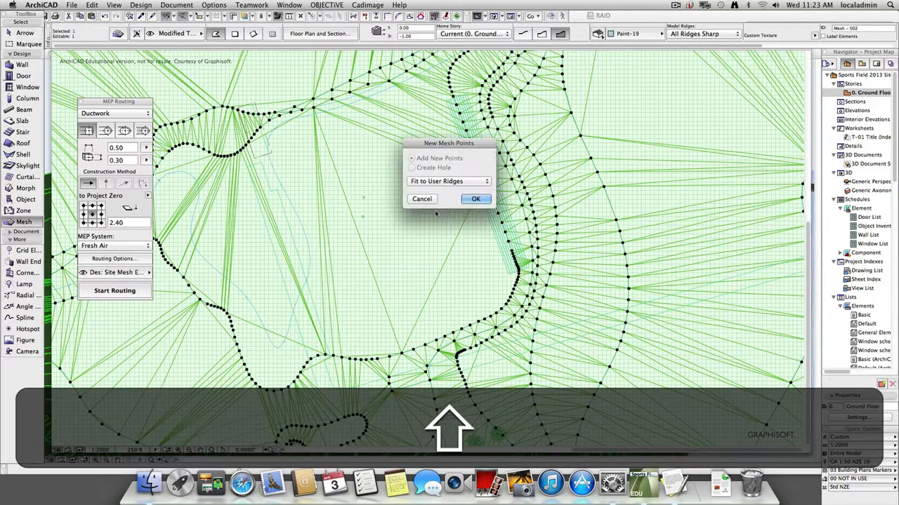
pyautogui.click(482, 197)
# Set all the new contour points to a height of 15, ignore the interrupted server connection, and deselect the mesh.
pyautogui.click(309, 224)
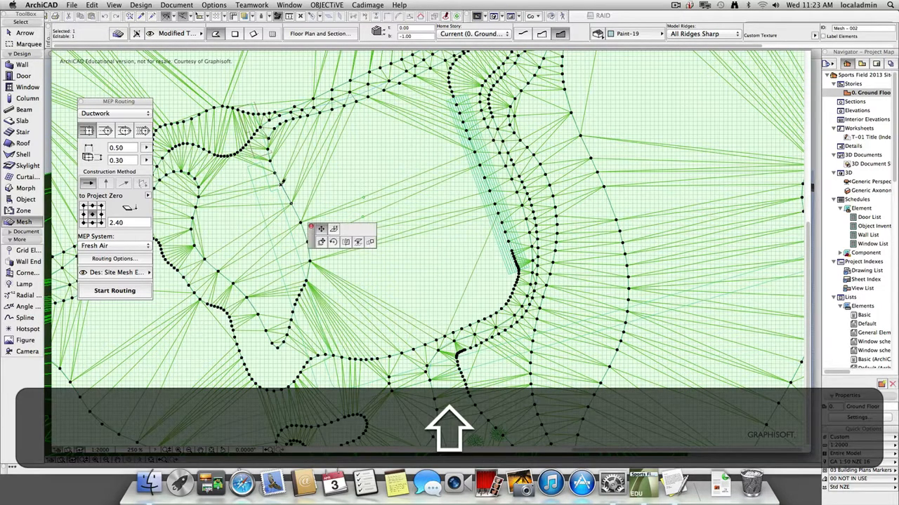
pyautogui.click(333, 229)
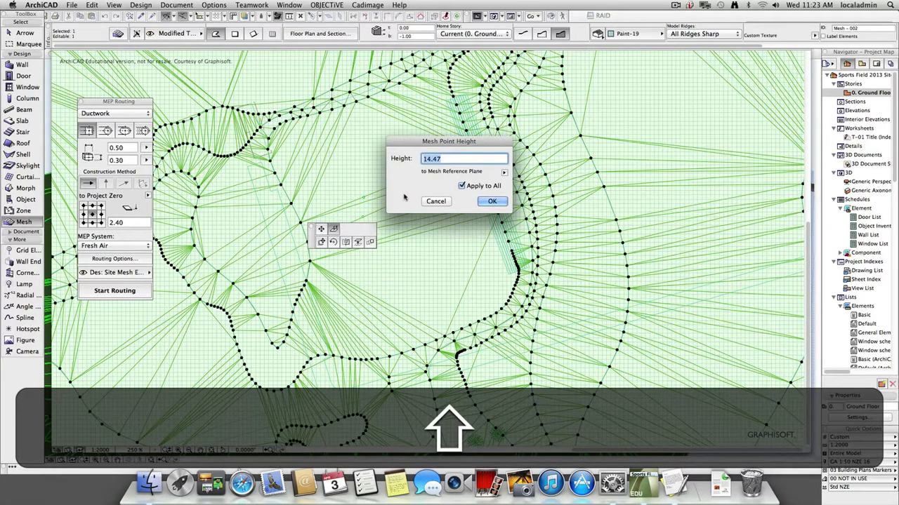
pyautogui.write('15')
pyautogui.click(493, 202)
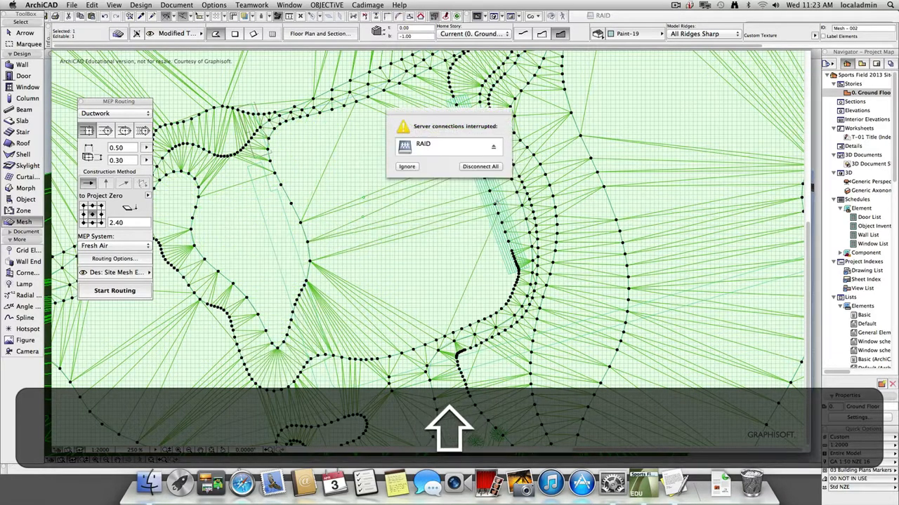
pyautogui.click(408, 167)
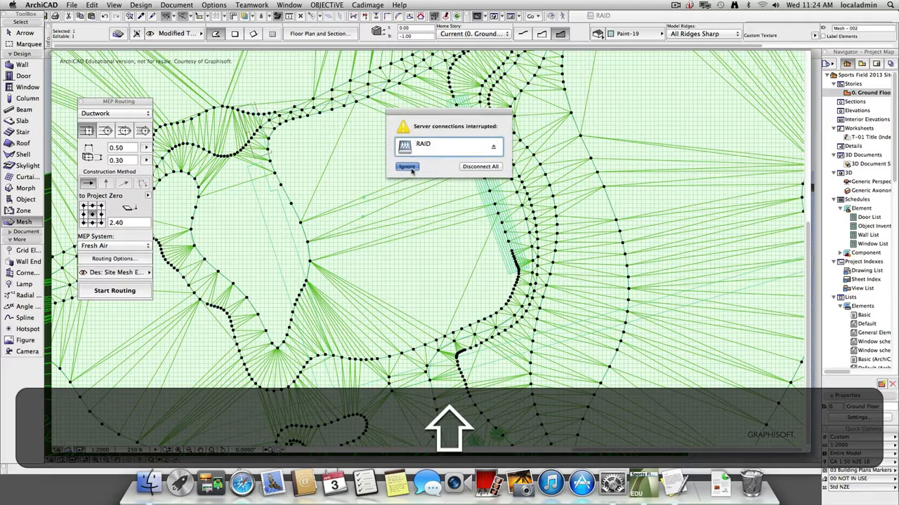
pyautogui.hotkey('shift', 'Escape')
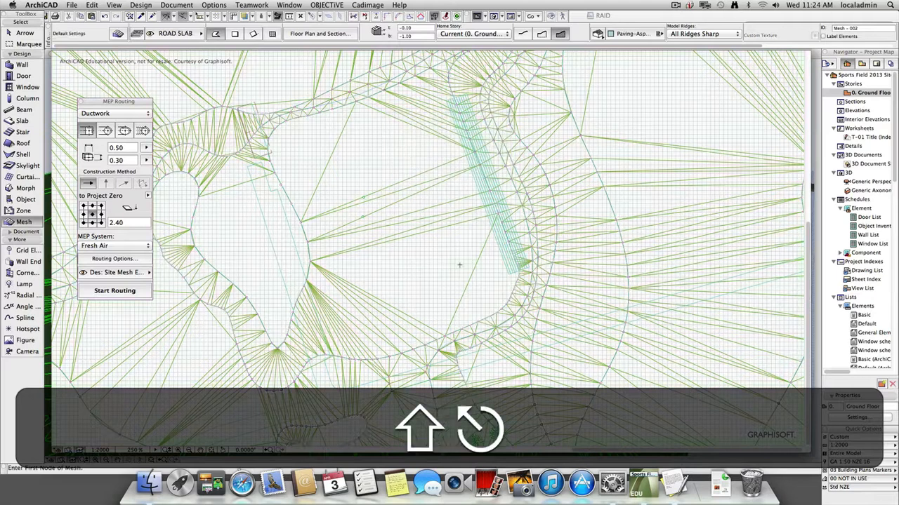
# Draw a closed sports field outline in the modified terrain mesh and add it as new points with Fit to User Ridges.
pyautogui.click(430, 290)
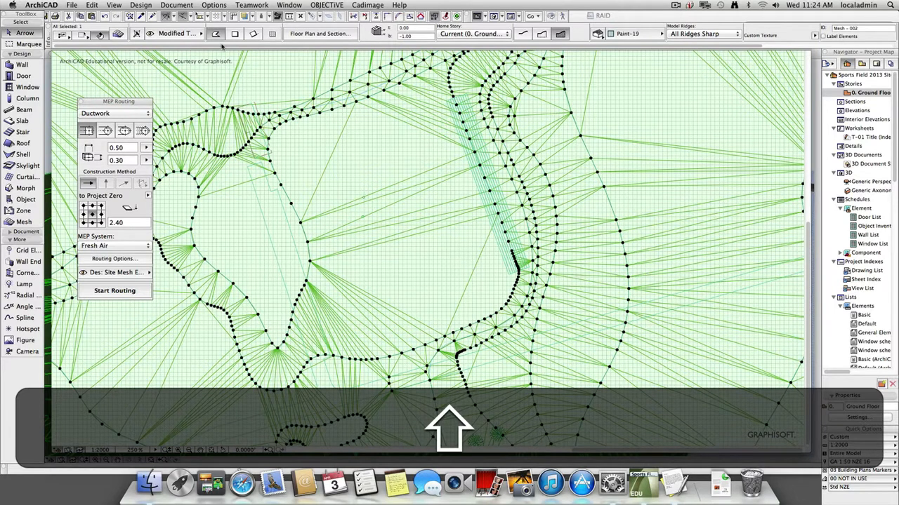
pyautogui.hotkey('shift', 'Escape')
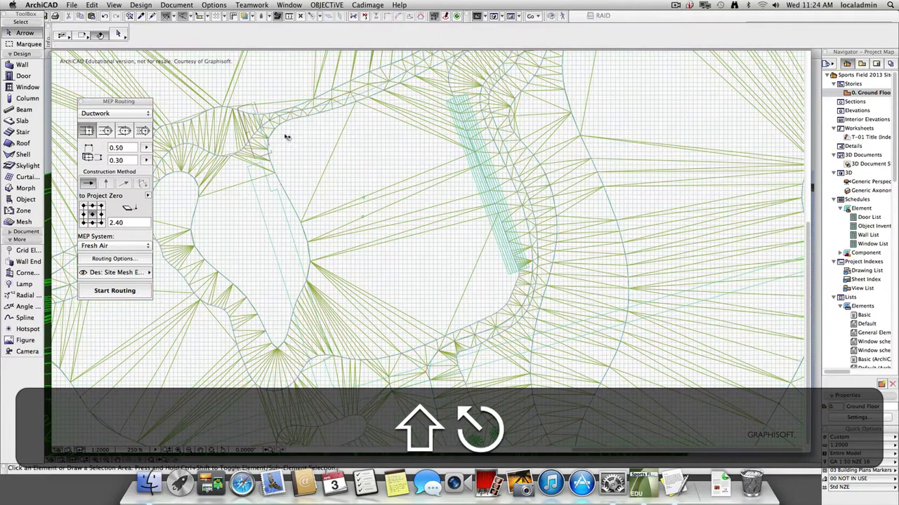
pyautogui.keyDown('shift'); pyautogui.click(284, 138); pyautogui.keyUp('shift')
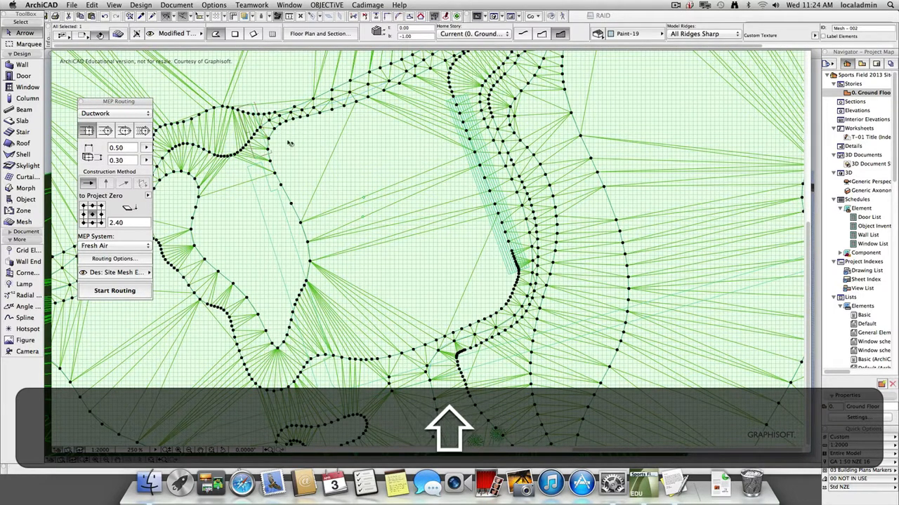
pyautogui.click(24, 222)
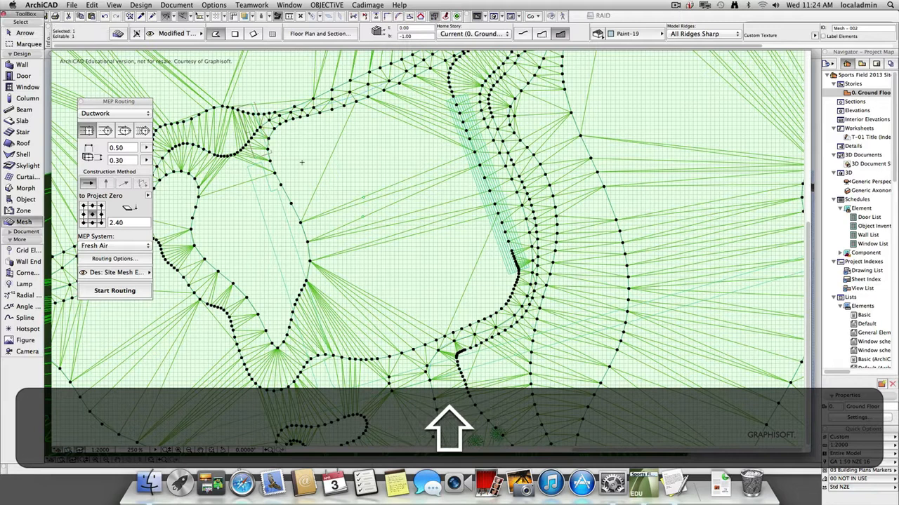
pyautogui.click(281, 138)
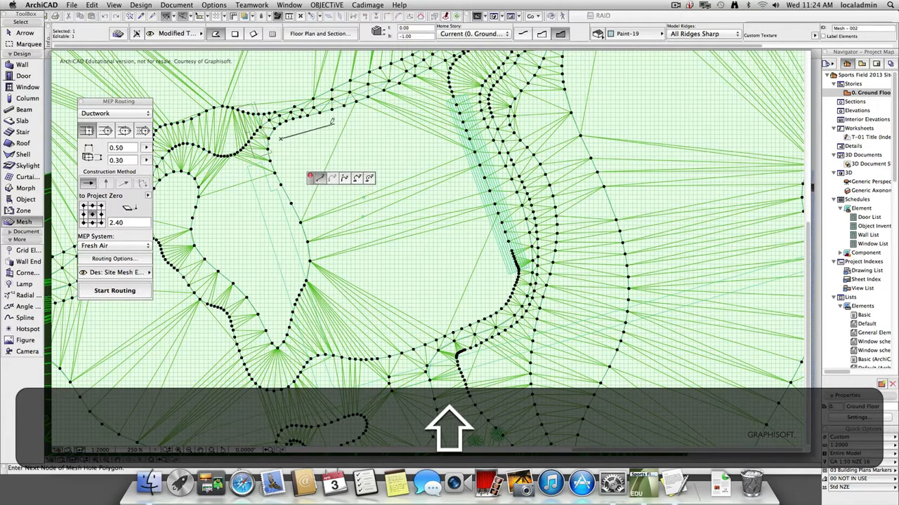
pyautogui.click(430, 86)
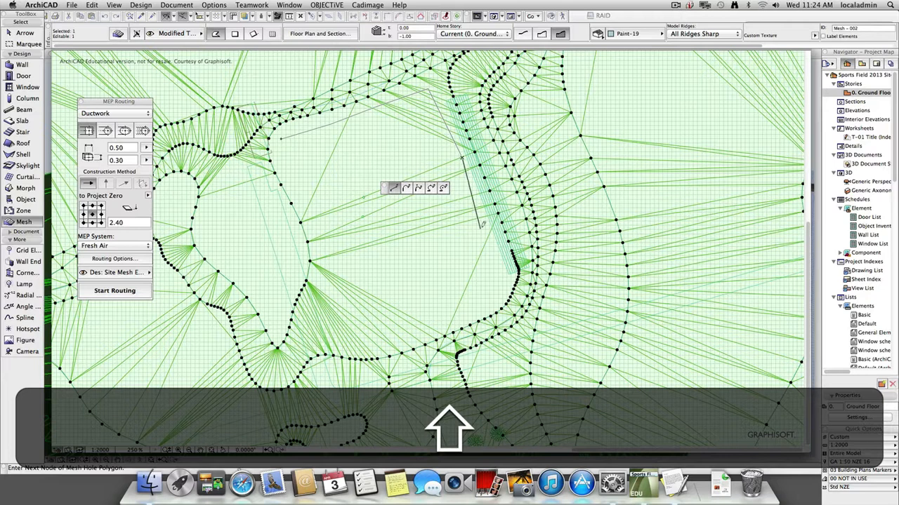
pyautogui.click(504, 283)
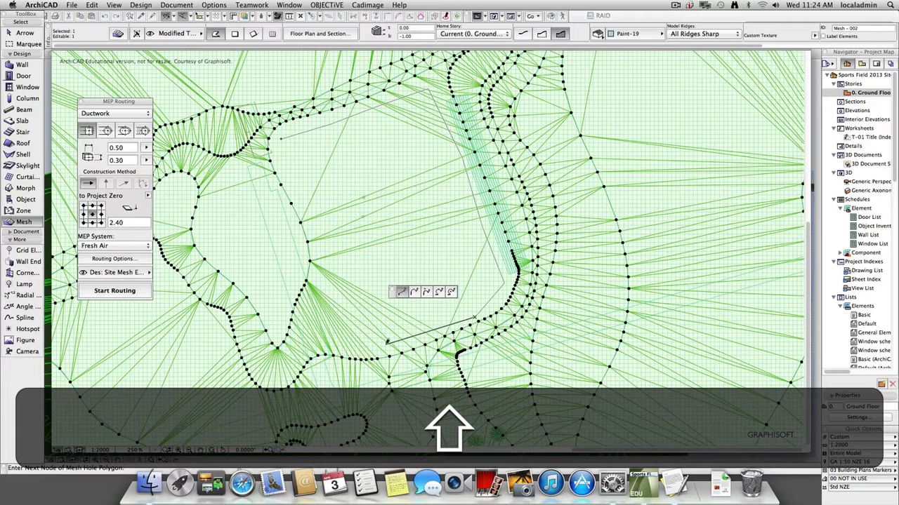
pyautogui.click(358, 346)
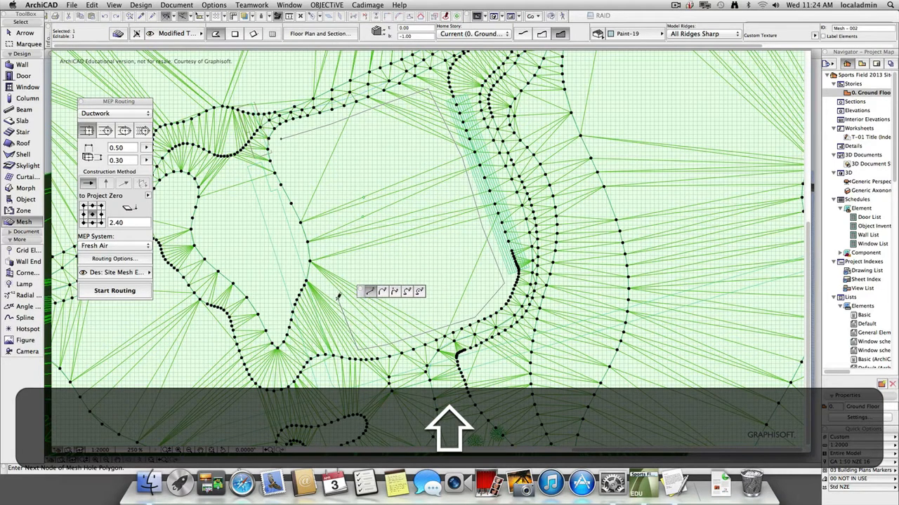
pyautogui.click(282, 138)
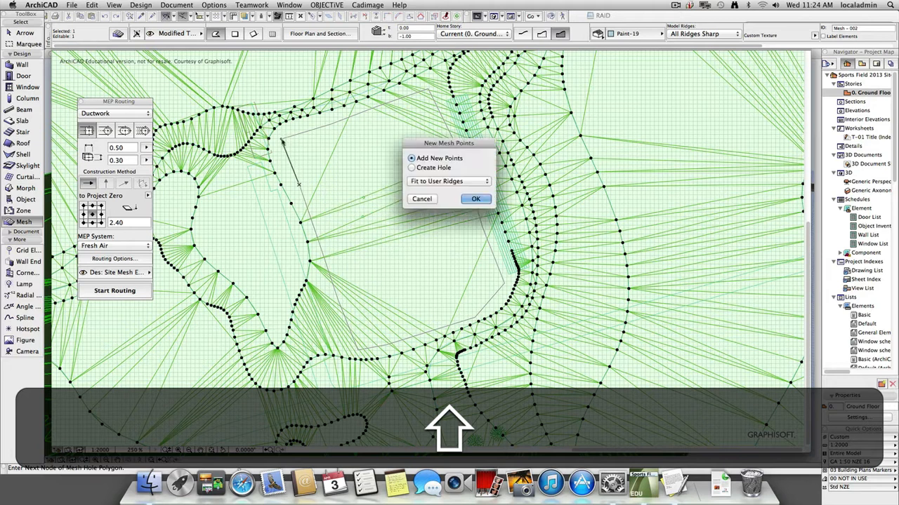
pyautogui.click(476, 199)
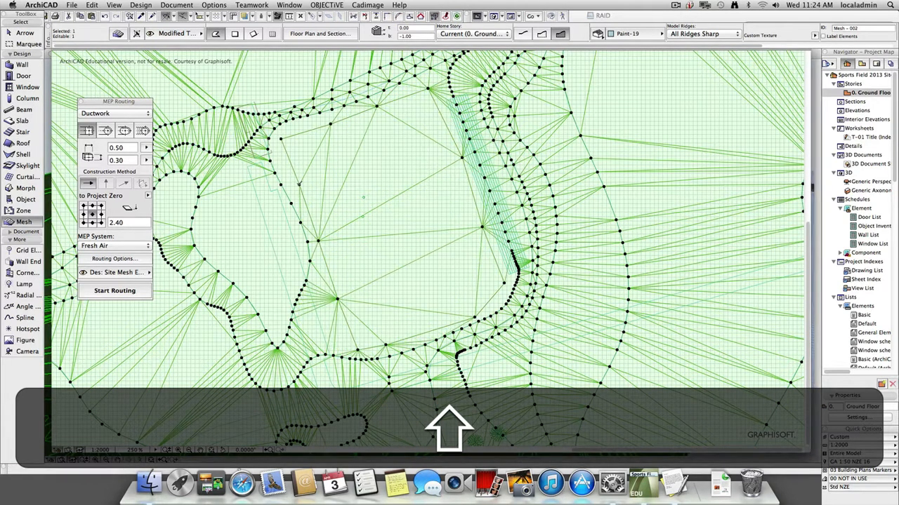
# Set the height of all the sports field outline points to 15.5.
pyautogui.click(462, 186)
pyautogui.write('15.5')
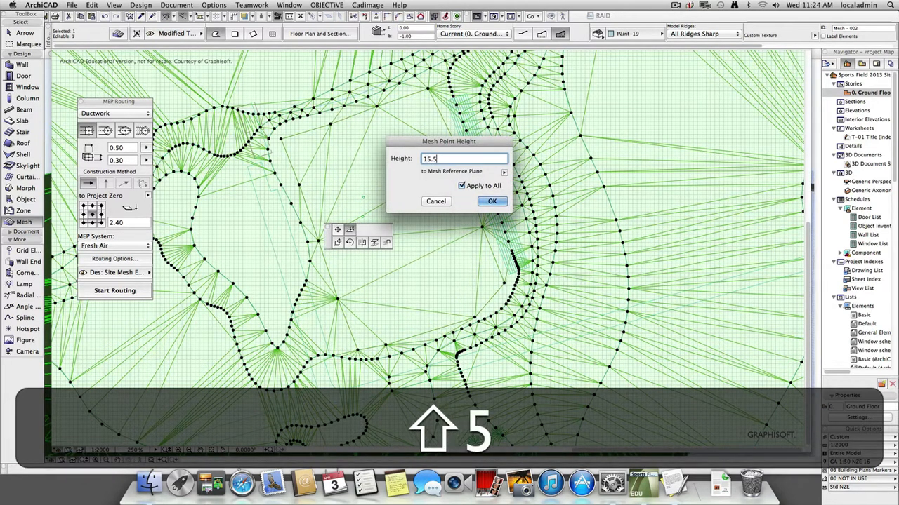
pyautogui.click(494, 203)
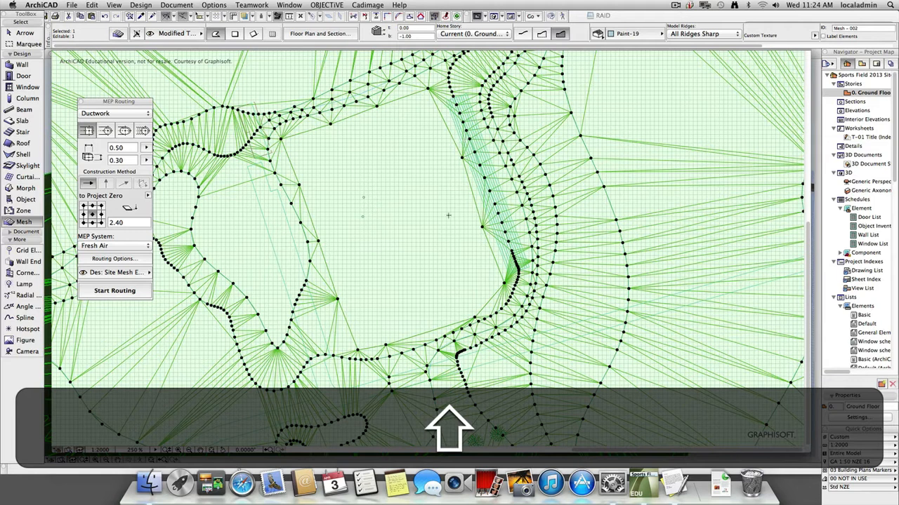
# Deselect the terrain mesh in 3D and explore the modified site, examining the levelled sports field, the retaining banks and the surrounding slopes.
pyautogui.hotkey('shift', 'F3')
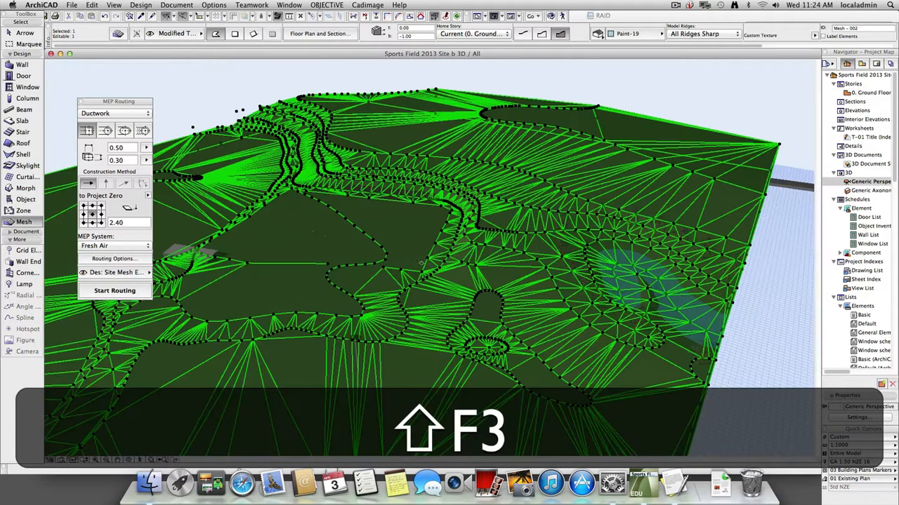
pyautogui.press('Escape')
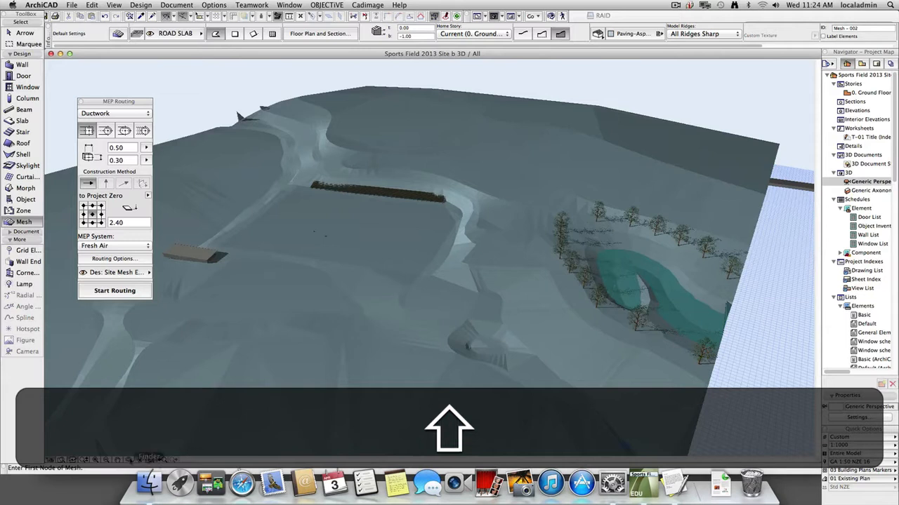
pyautogui.hotkey('shift', 'w')
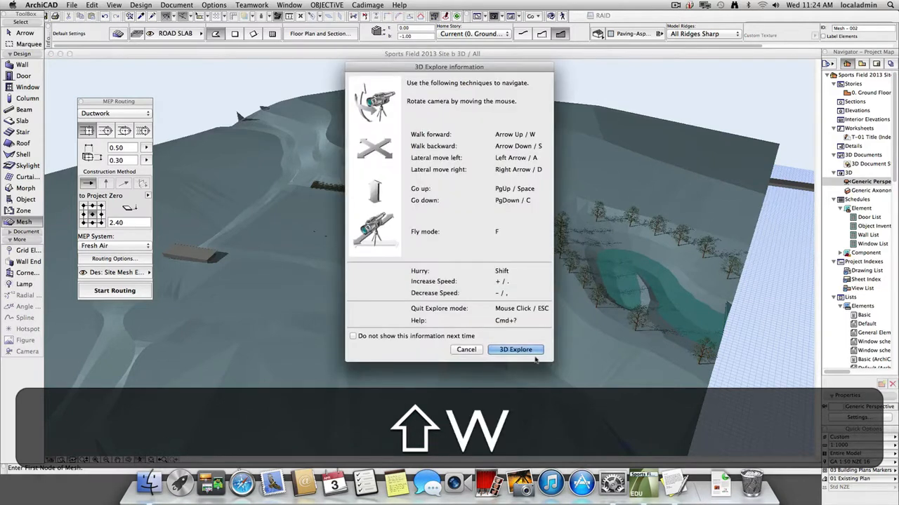
pyautogui.press('Return')
pyautogui.hotkey('shift', 'w')
pyautogui.hotkey('shift', 'a')
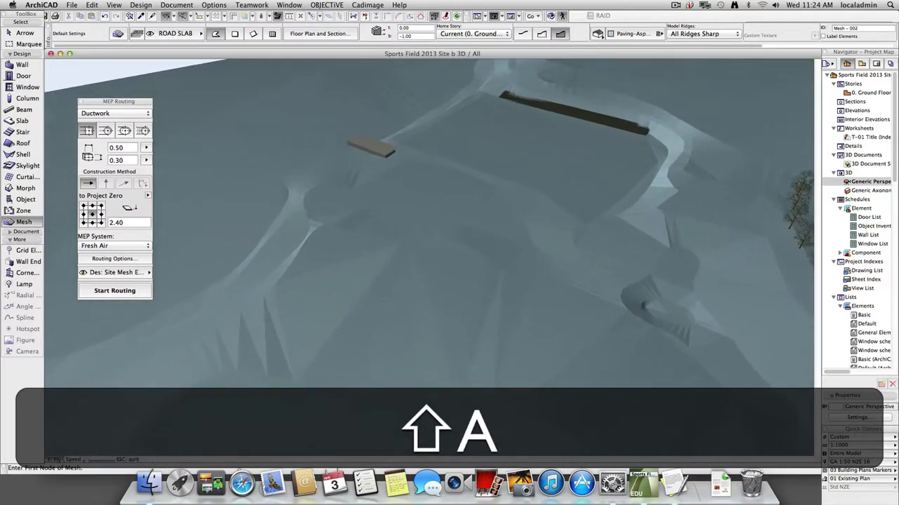
pyautogui.hotkey('shift', '+')
pyautogui.press('w')
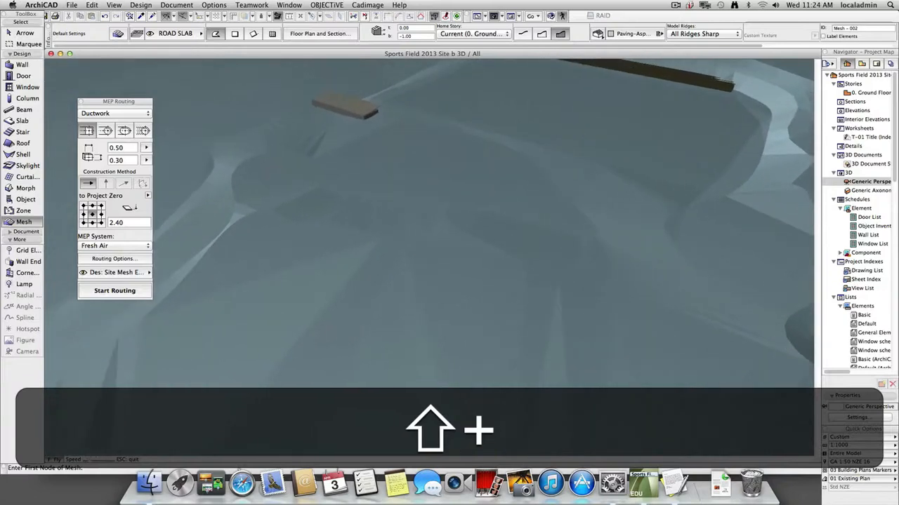
pyautogui.press('w')
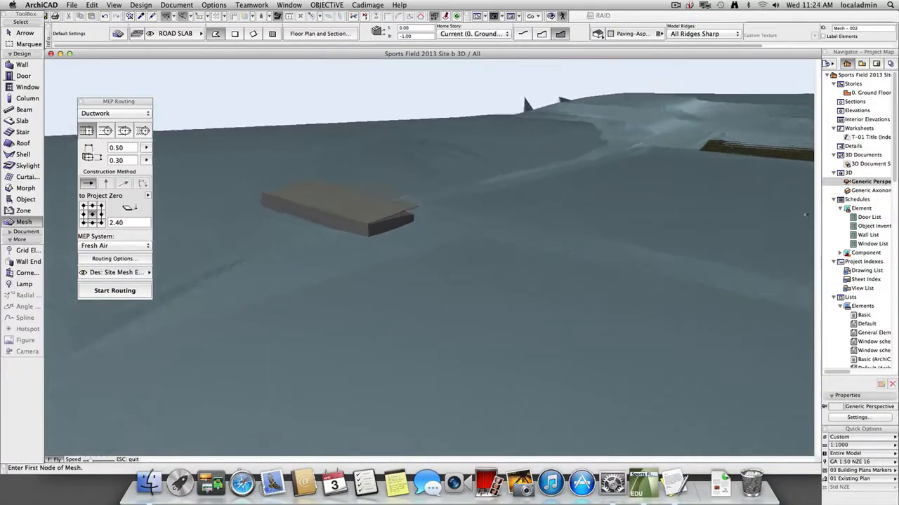
pyautogui.press('shift')
pyautogui.hotkey('shift', 'w')
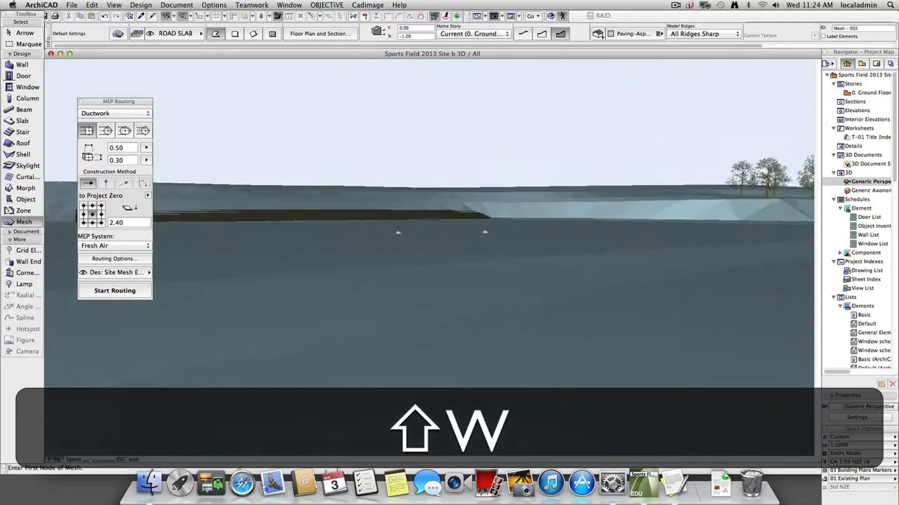
pyautogui.hotkey('shift', 'w')
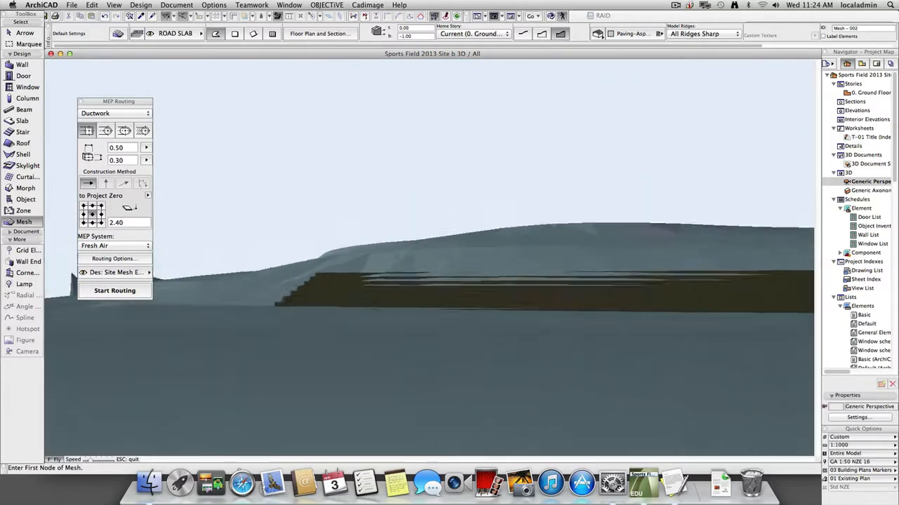
pyautogui.hotkey('shift', 'w')
pyautogui.hotkey('shift', 's')
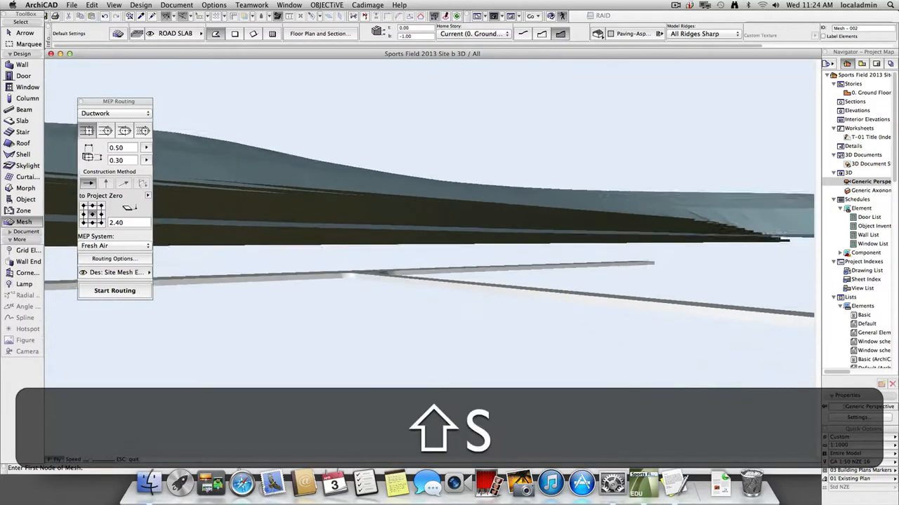
pyautogui.hotkey('shift', 's')
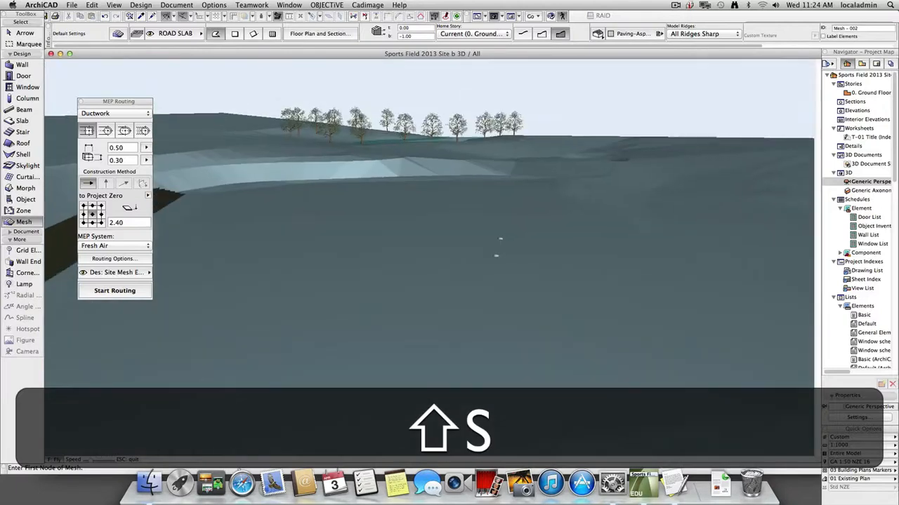
pyautogui.hotkey('shift', 'Escape')
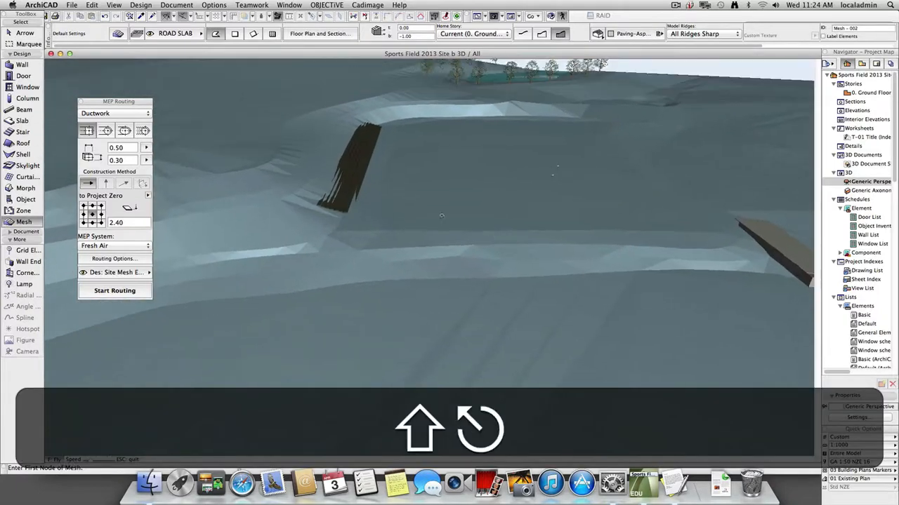
# Select the modified terrain mesh in 3D and generate the Basic elements list for it.
pyautogui.keyDown('shift'); pyautogui.click(631, 208); pyautogui.keyUp('shift')
pyautogui.click(176, 4)
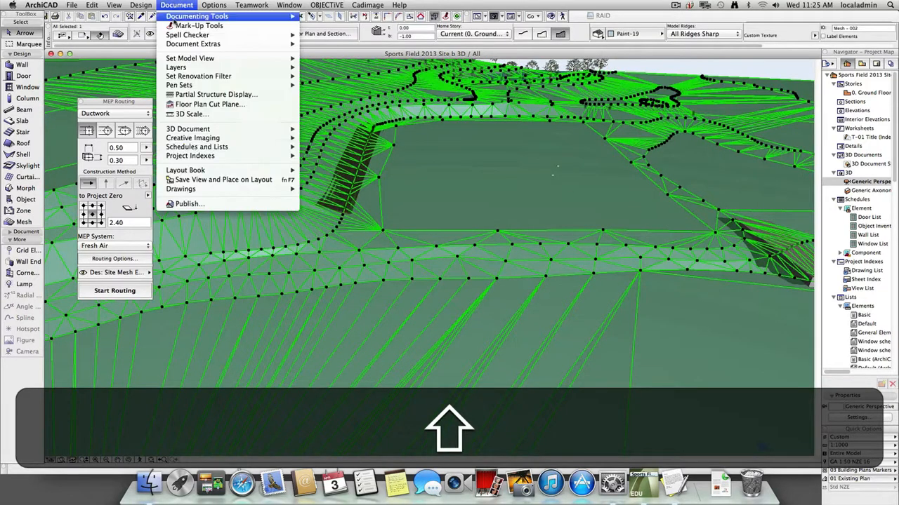
pyautogui.moveTo(208, 141)
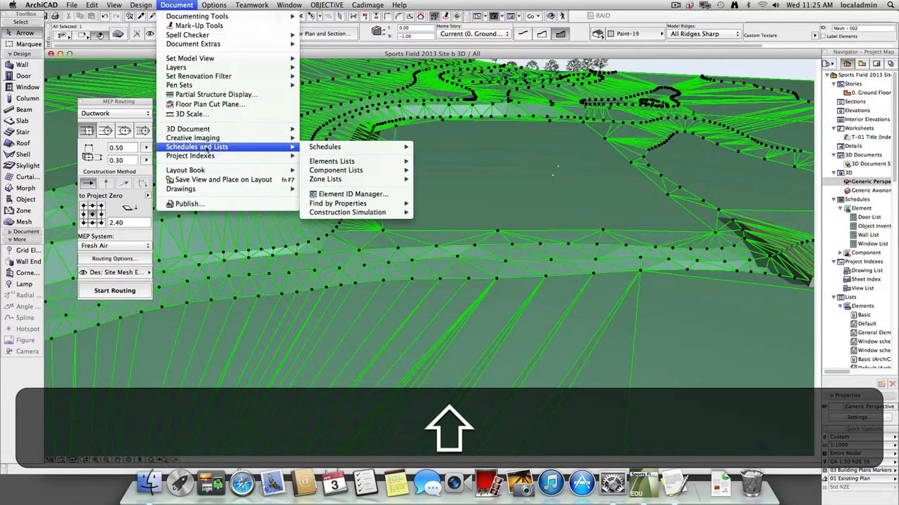
pyautogui.moveTo(349, 149)
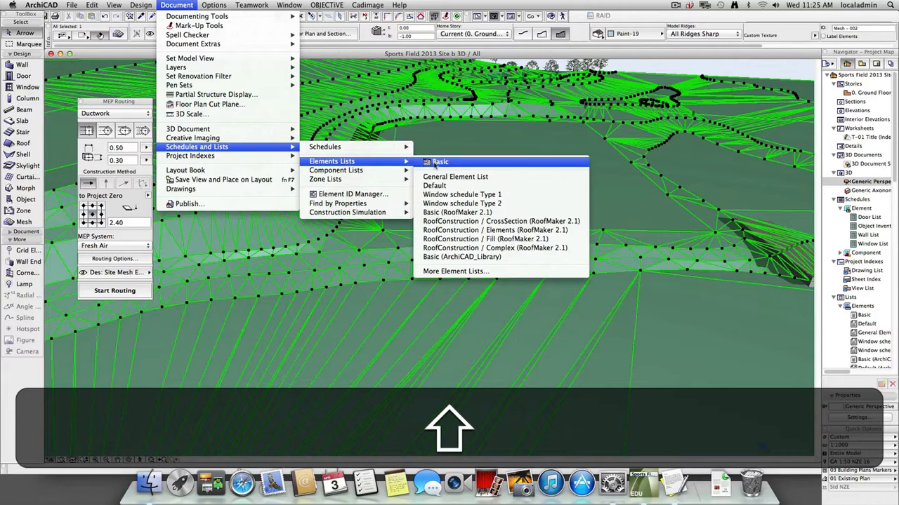
pyautogui.click(439, 162)
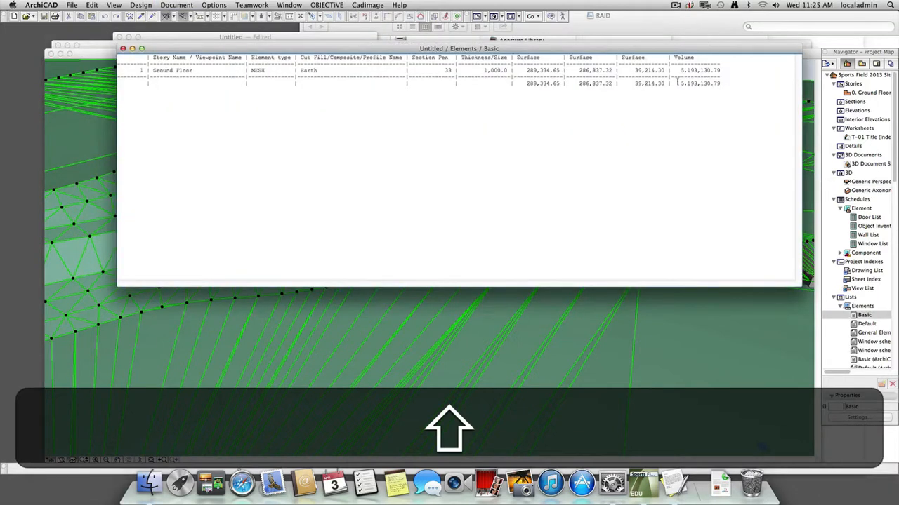
# Copy the mesh volume 5,193,130.79 into the TextEdit note and put the original volume on its own line directly above it.
pyautogui.moveTo(680, 72); pyautogui.dragTo(718, 72)
pyautogui.press('super+c')
pyautogui.press('super+shift+Tab')
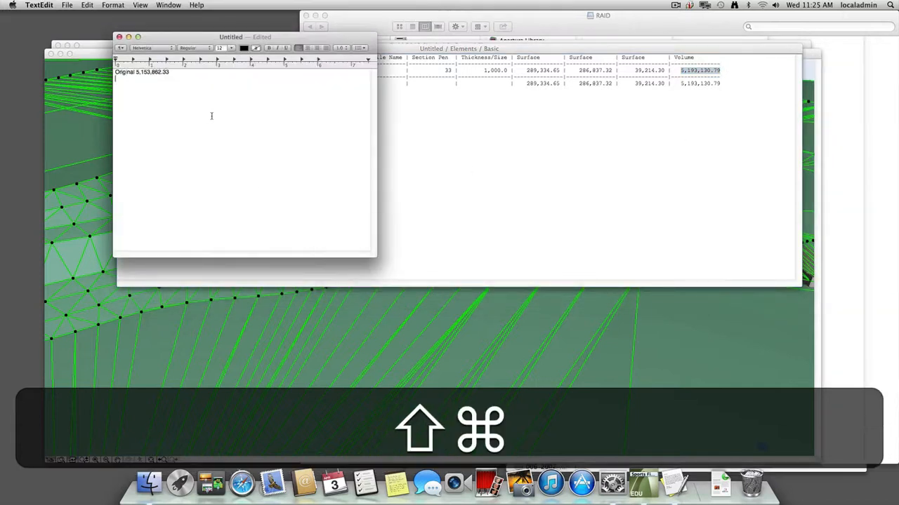
pyautogui.press('super+shift+v')
pyautogui.hotkey('shift', 'Left')
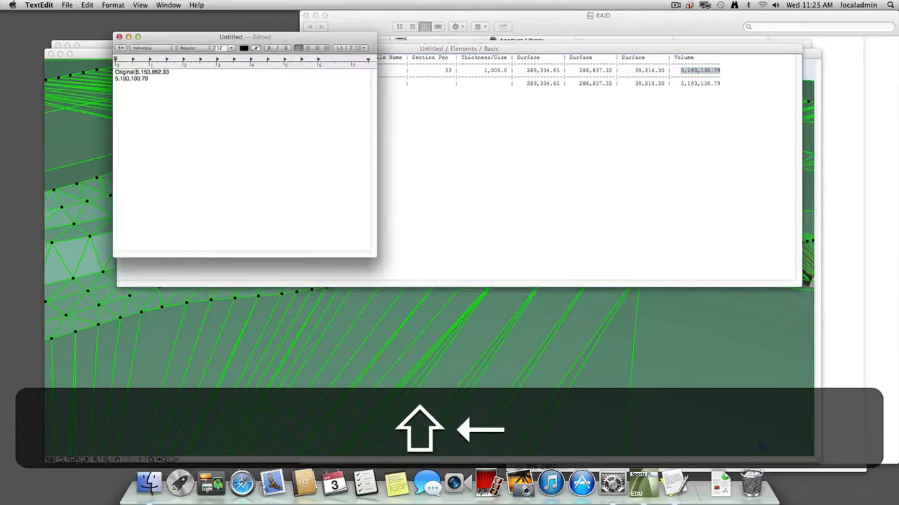
pyautogui.hotkey('shift', 'Return')
pyautogui.hotkey('shift', 'Down')
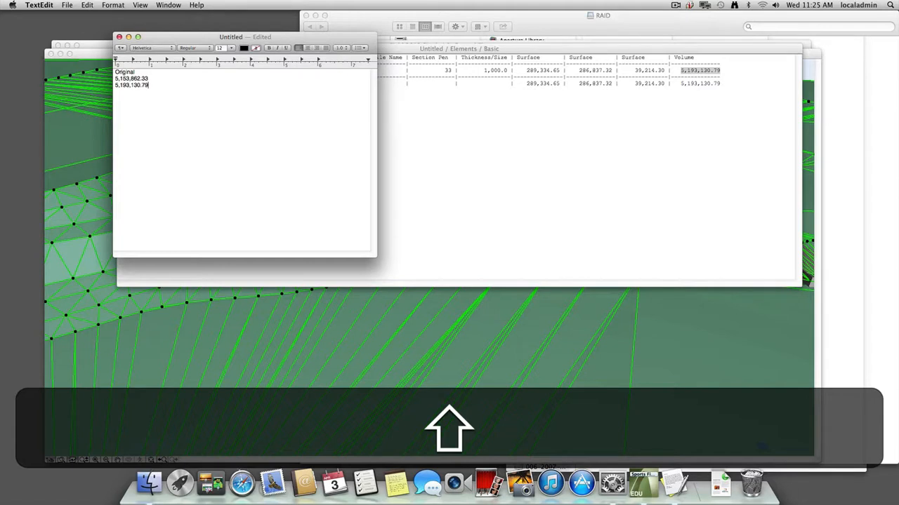
pyautogui.click(678, 4)
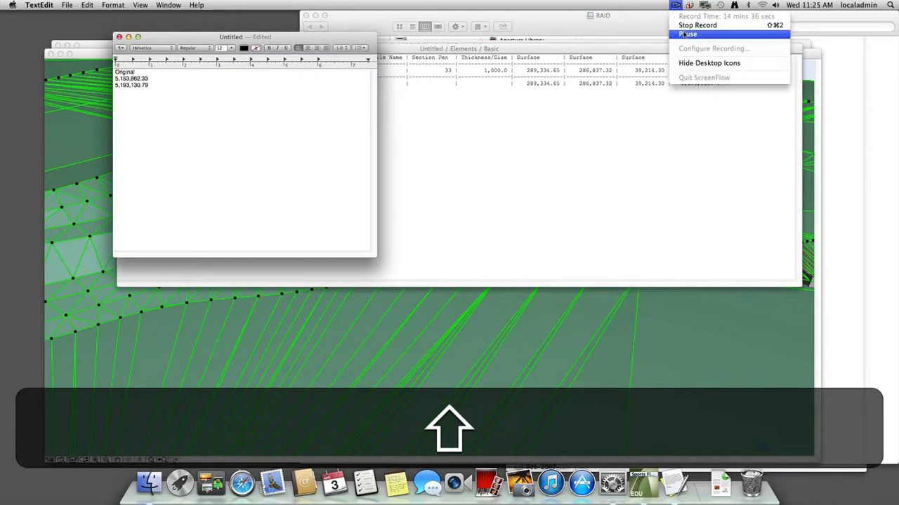
pyautogui.click(685, 34)
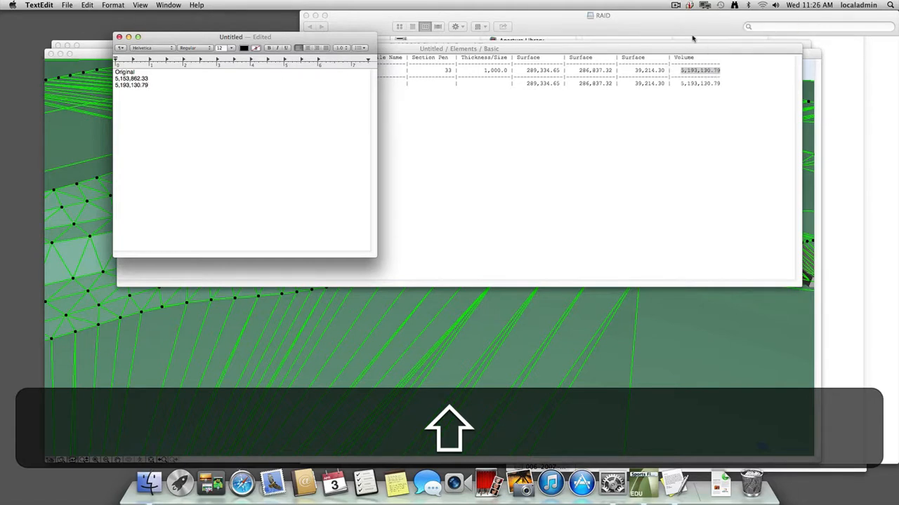
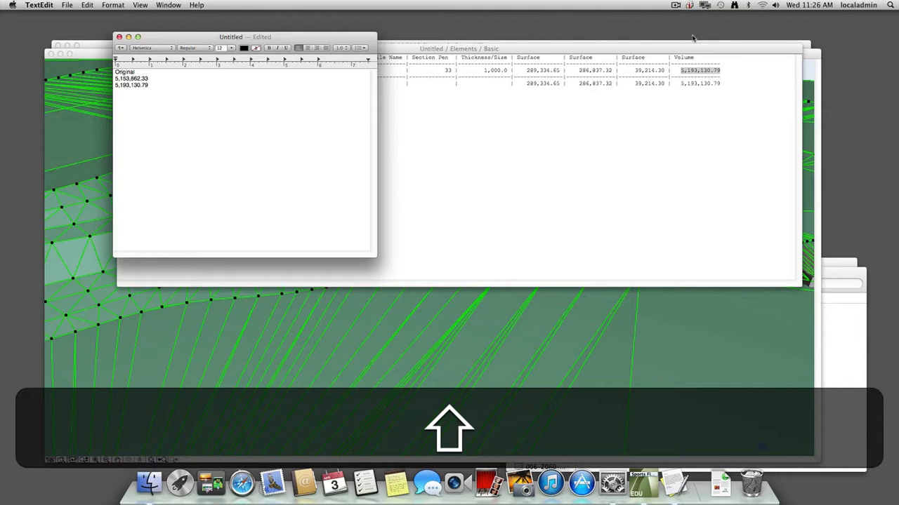
# Return to ArchiCAD, open the Ground Floor plan and clear the selection of the modified terrain mesh.
pyautogui.click(511, 343)
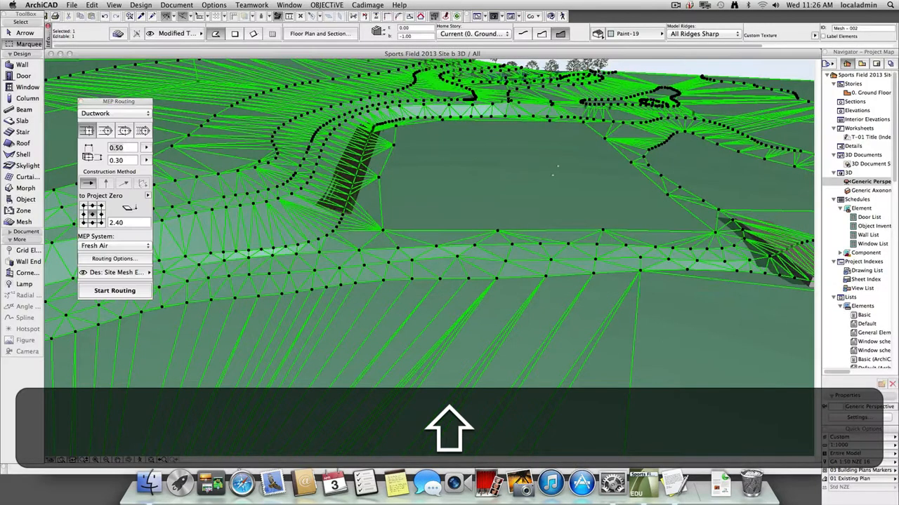
pyautogui.hotkey('shift', 'Escape')
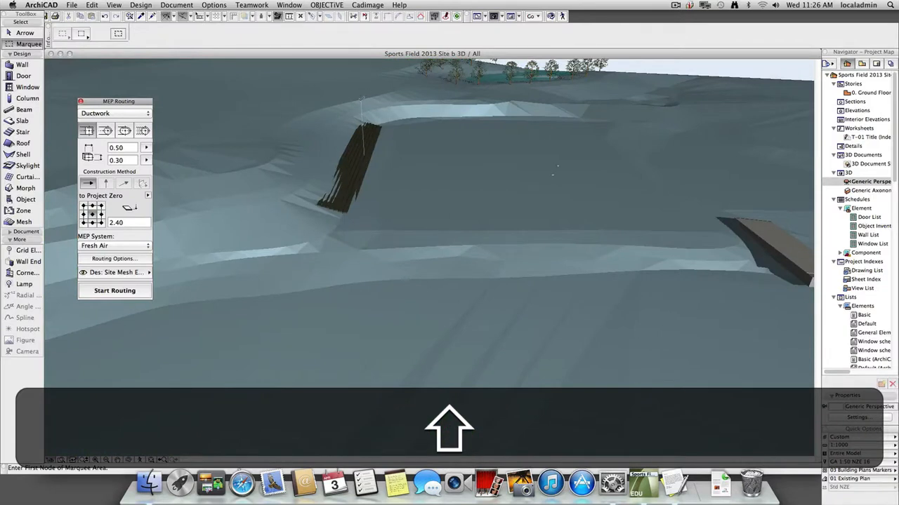
pyautogui.hotkey('shift', 'F2')
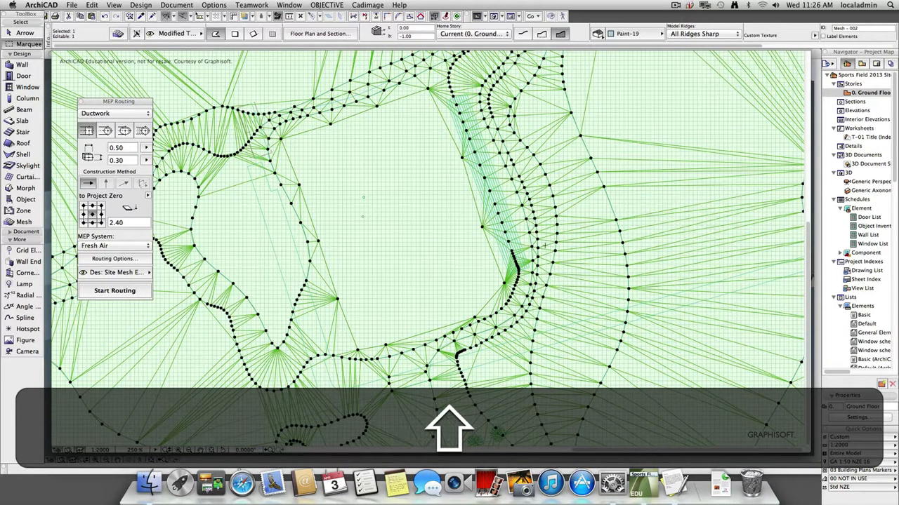
pyautogui.hotkey('shift', 'Escape')
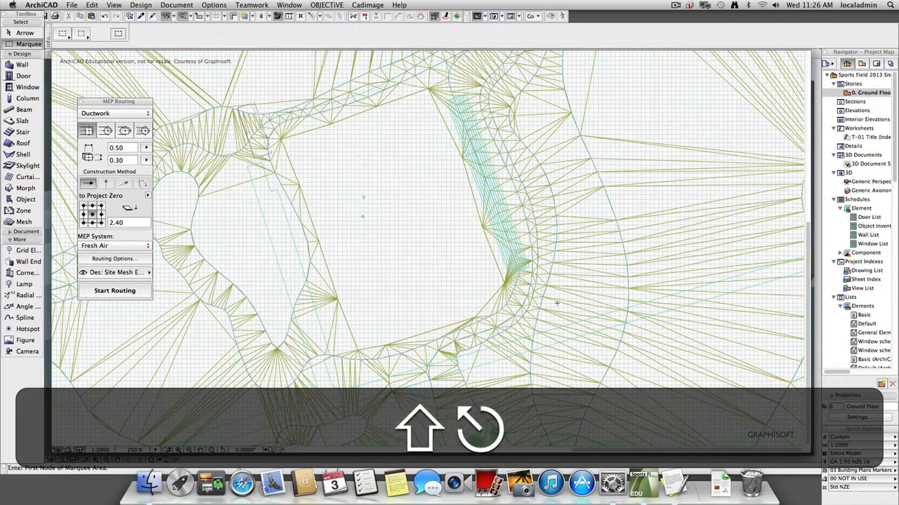
pyautogui.hotkey('shift', 'Escape')
pyautogui.click(564, 303)
pyautogui.hotkey('shift', 'Escape')
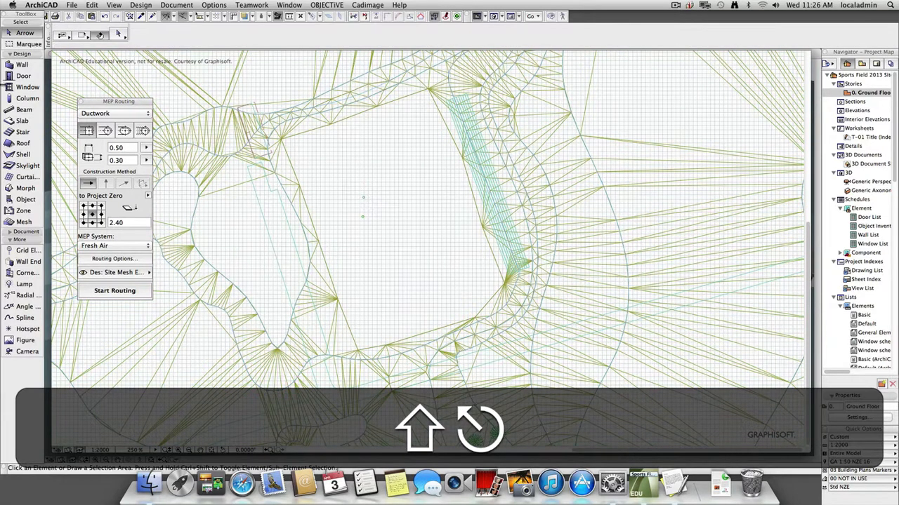
# Display the Control Box and Coordinates palettes and check the terrain heights around the bank beside the field.
pyautogui.click(21, 121)
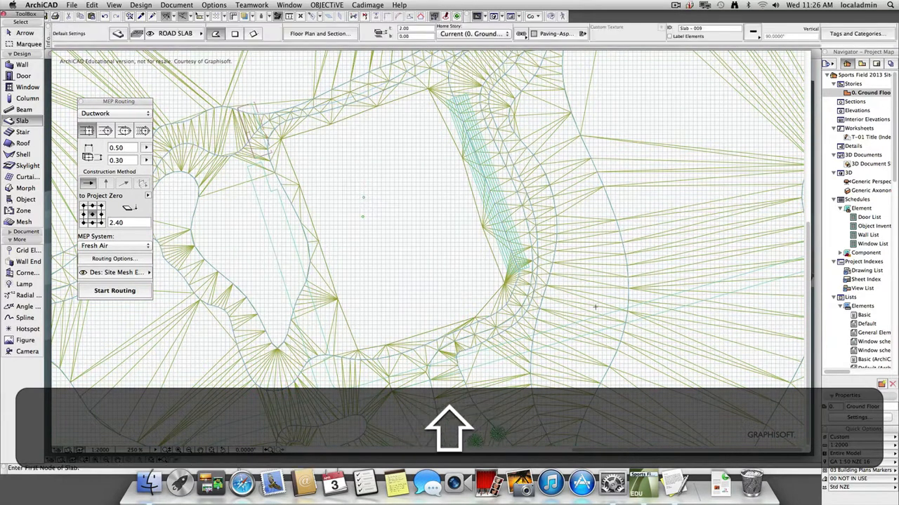
pyautogui.hotkey('shift', 'Escape')
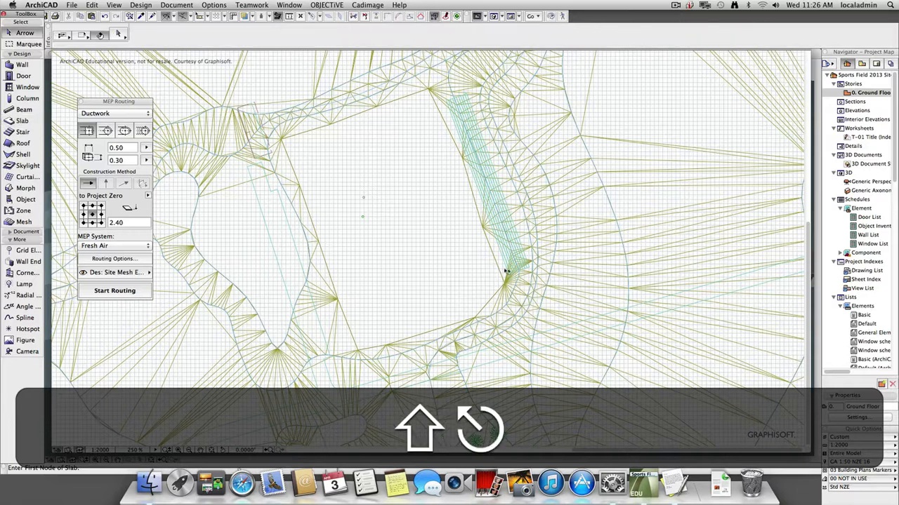
pyautogui.click(21, 100)
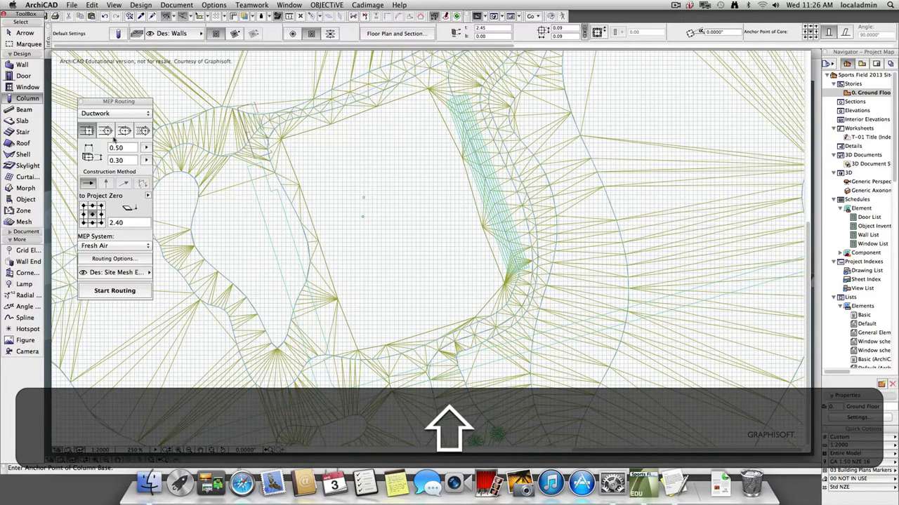
pyautogui.click(326, 5)
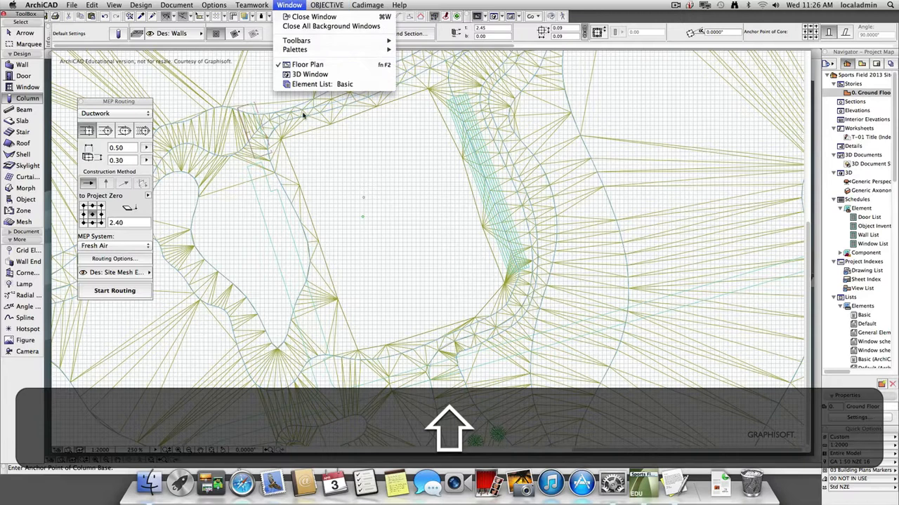
pyautogui.moveTo(295, 49)
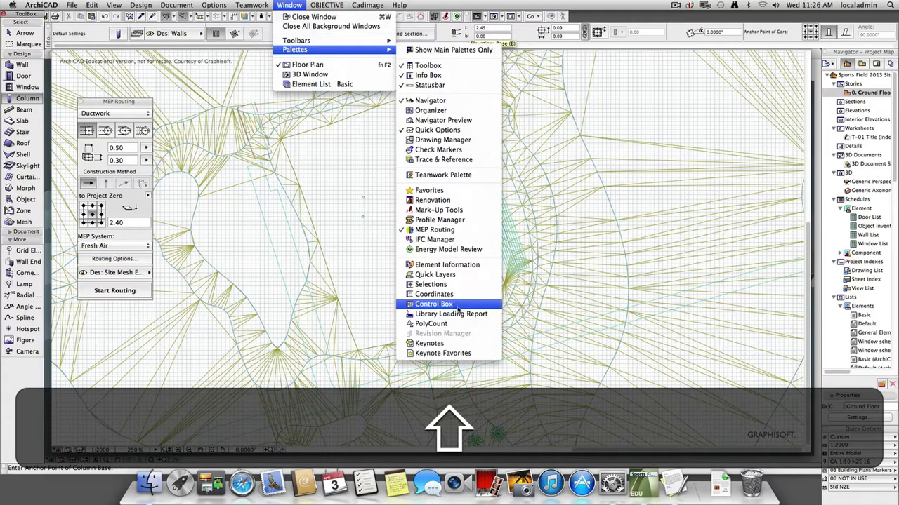
pyautogui.click(457, 305)
pyautogui.click(301, 5)
pyautogui.moveTo(295, 49)
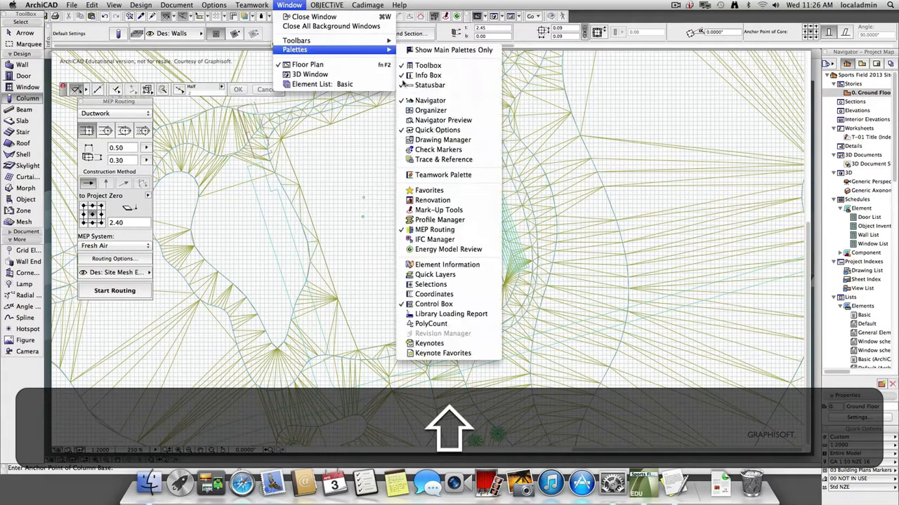
pyautogui.click(439, 295)
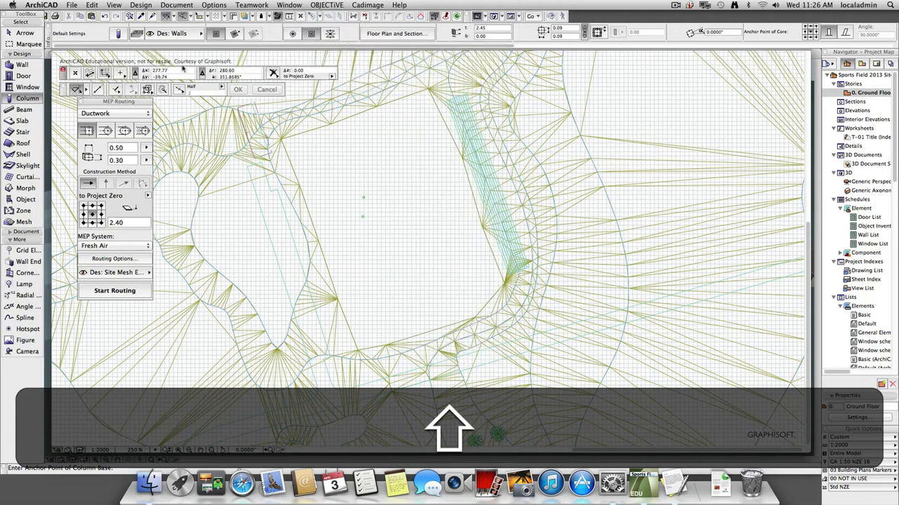
pyautogui.click(287, 81)
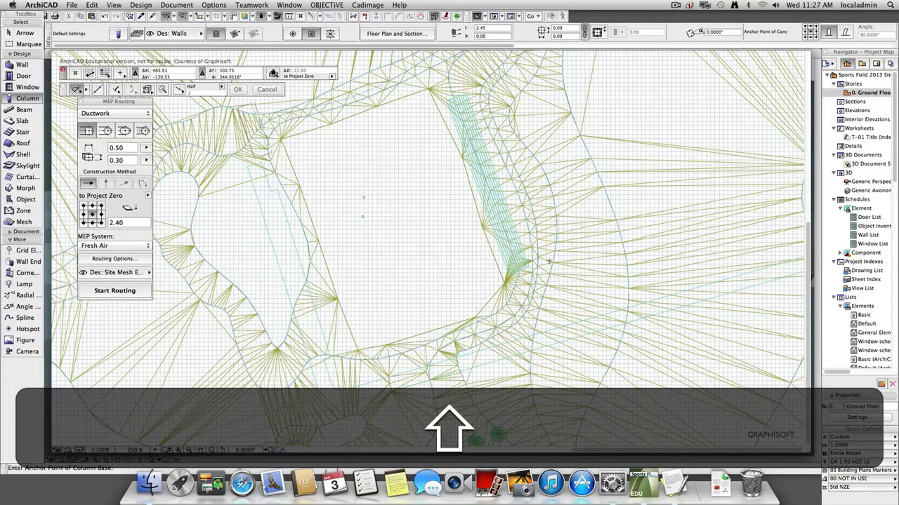
# Set the Slab tool's defaults to a top elevation of 23 and a bottom elevation of 15.
pyautogui.hotkey('shift', 'Escape')
pyautogui.click(19, 121)
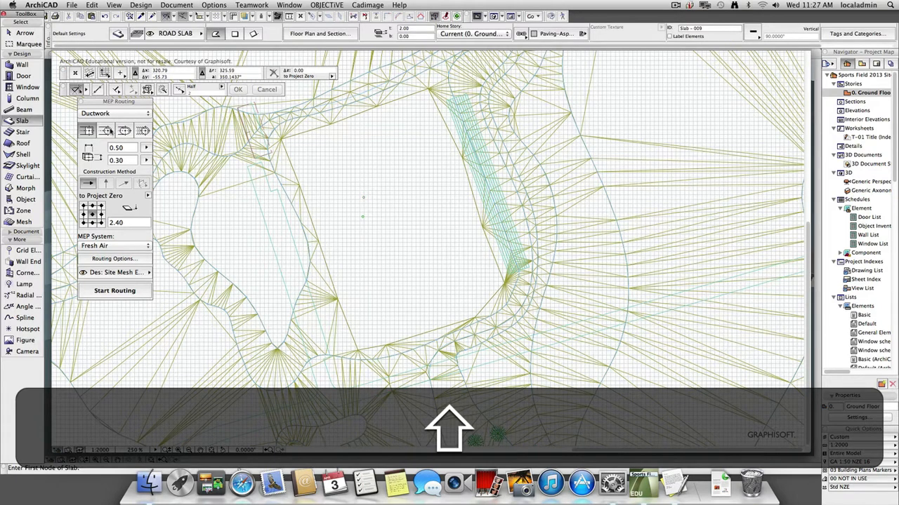
pyautogui.click(406, 28)
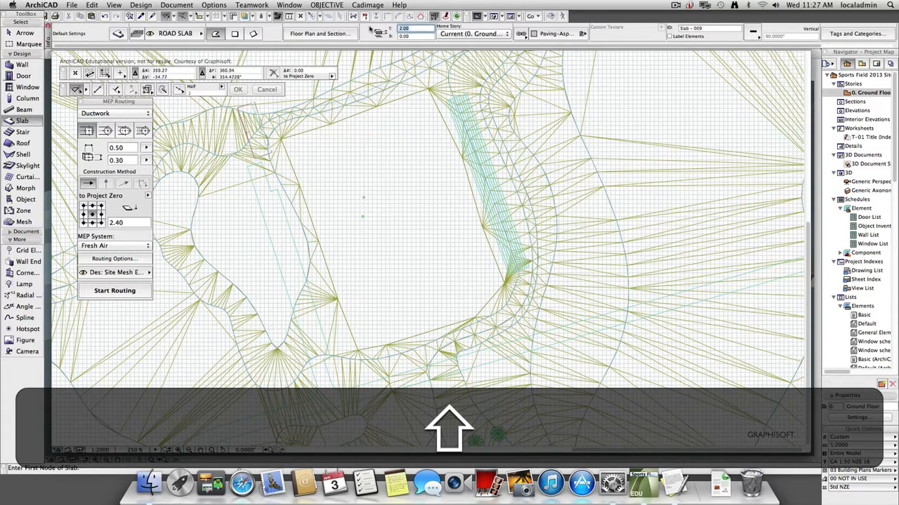
pyautogui.write('23')
pyautogui.press('Tab')
pyautogui.write('15')
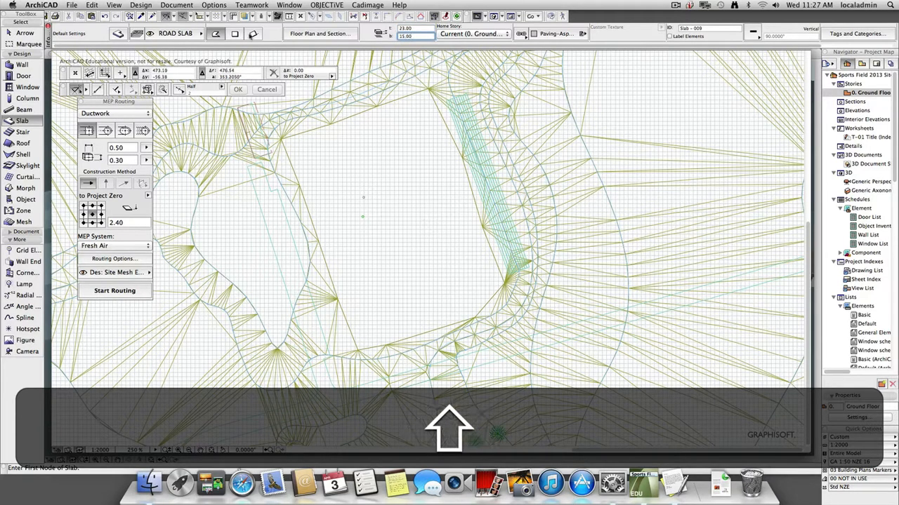
# Draw a rotated rectangular slab across the bank just beyond the lower end of the terraced seating.
pyautogui.click(254, 33)
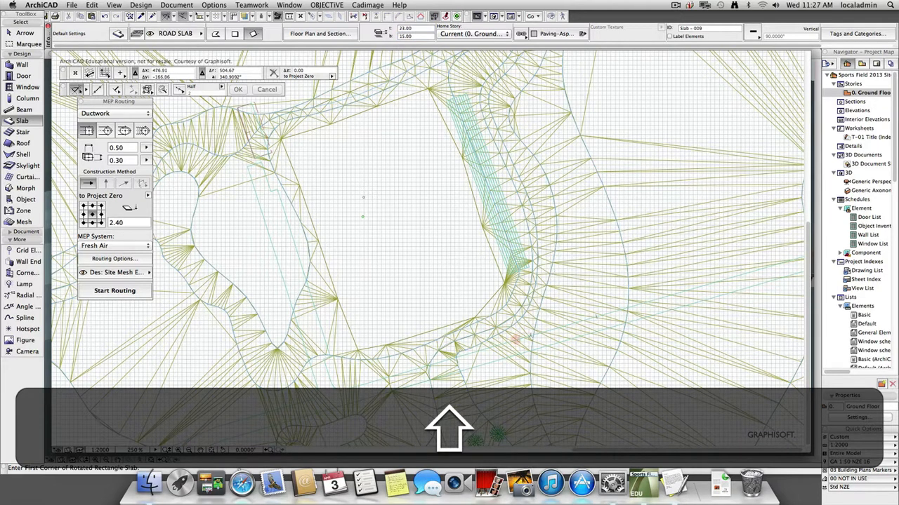
pyautogui.click(530, 336)
pyautogui.click(516, 280)
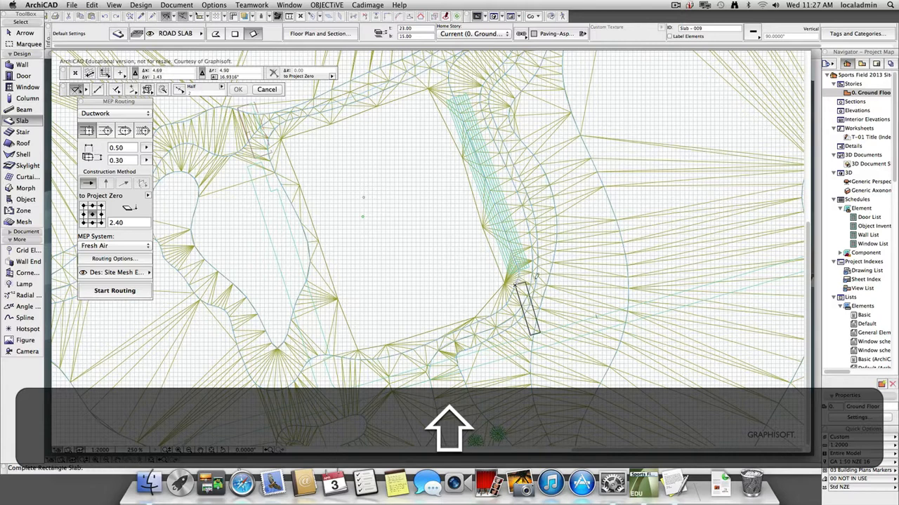
pyautogui.click(562, 267)
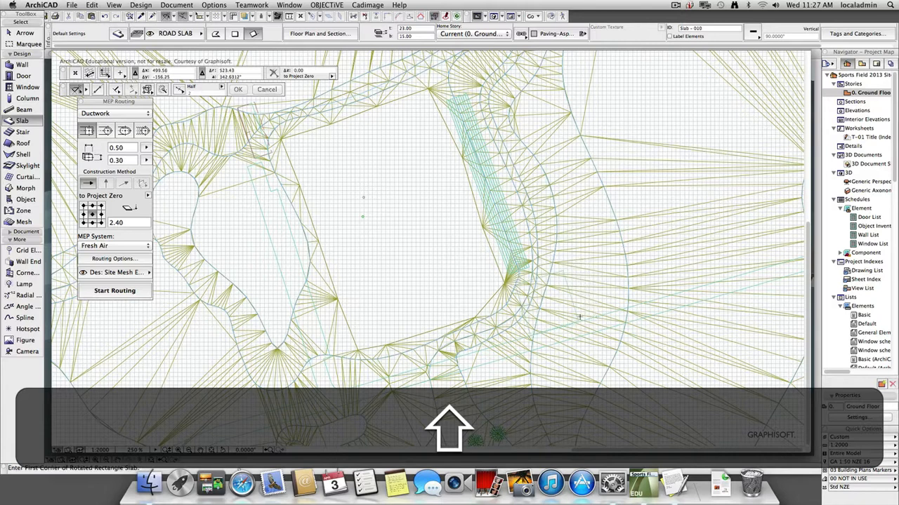
# Select the new slab in 3D, shift it slightly further back into the bank and deselect it.
pyautogui.hotkey('shift', 'F3')
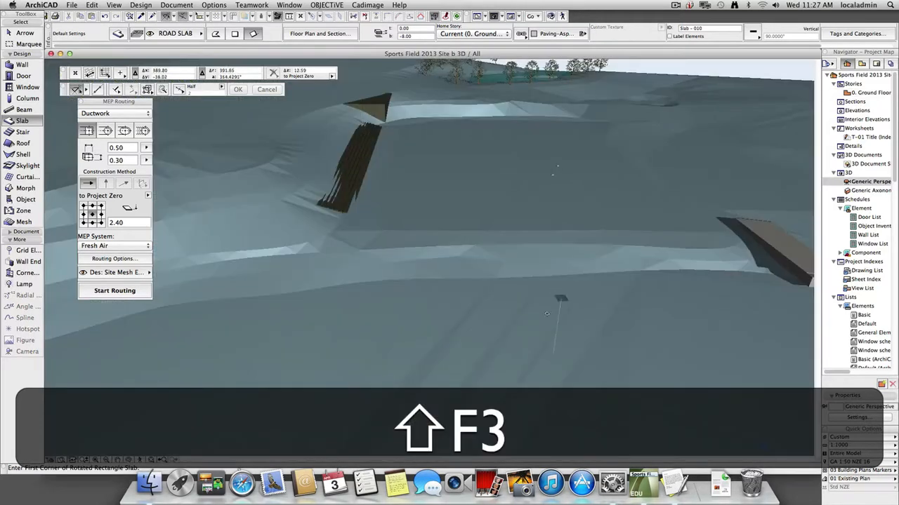
pyautogui.scroll(5, 366, 101)
pyautogui.scroll(2, 368, 100)
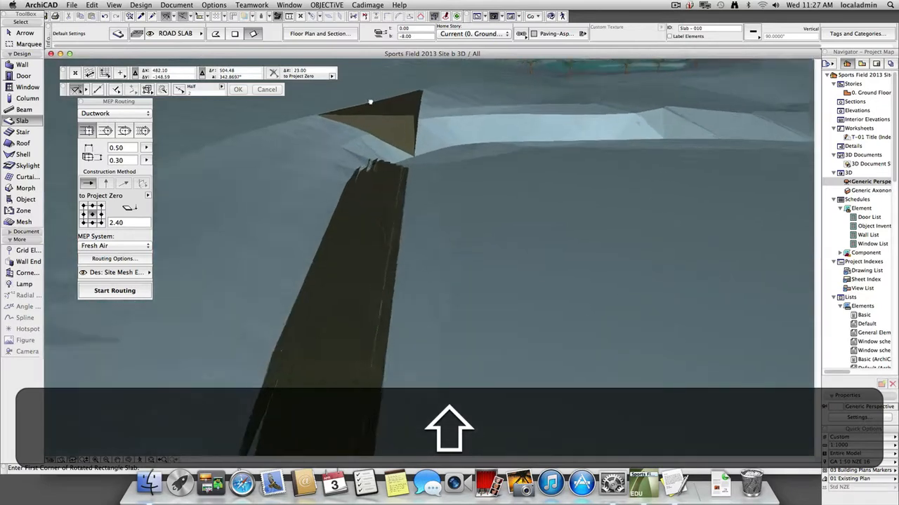
pyautogui.keyDown('shift'); pyautogui.moveTo(370, 102); pyautogui.dragTo(387, 283, button='middle'); pyautogui.keyUp('shift')
pyautogui.press('Escape')
pyautogui.click(425, 309)
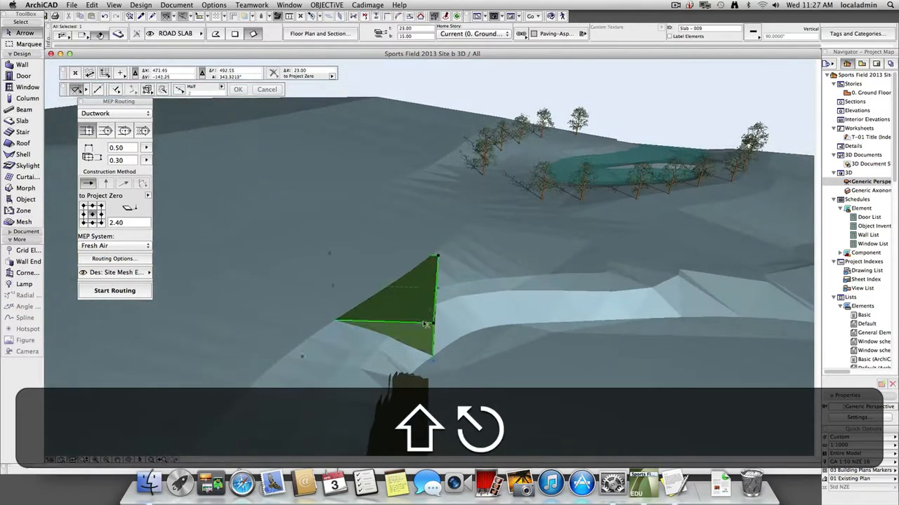
pyautogui.click(421, 323)
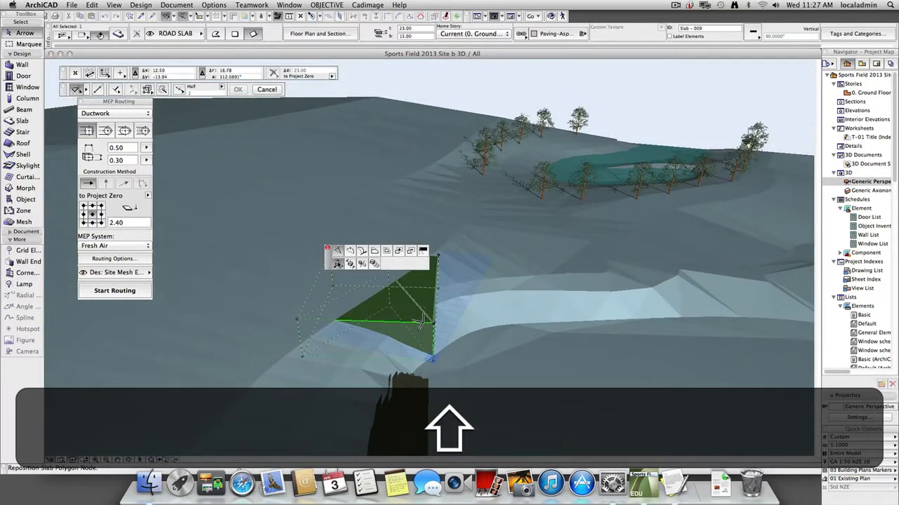
pyautogui.click(415, 317)
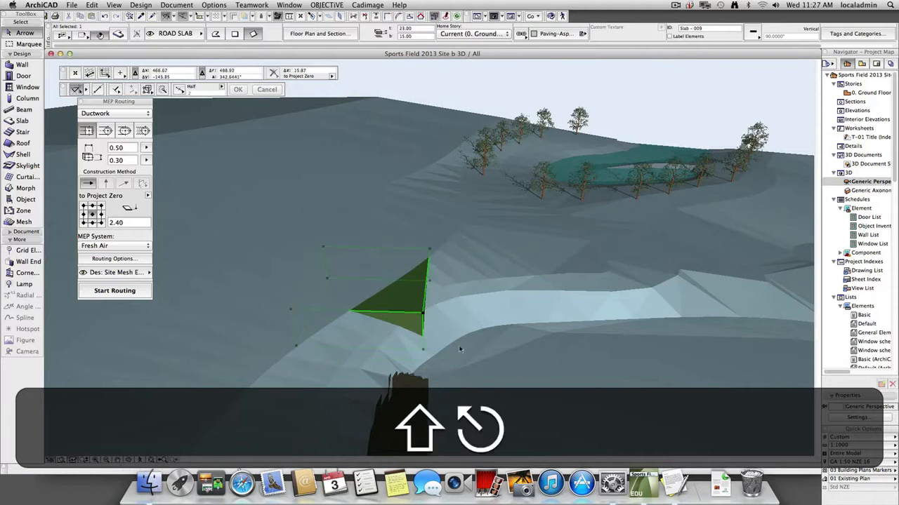
pyautogui.press('Escape')
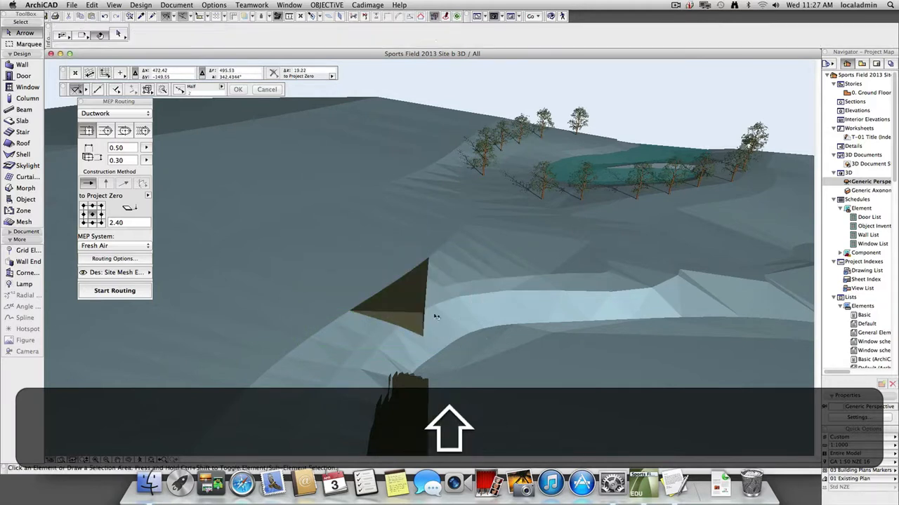
# Select the slab and the modified terrain mesh in turn in 3D to examine where the two overlap.
pyautogui.click(407, 309)
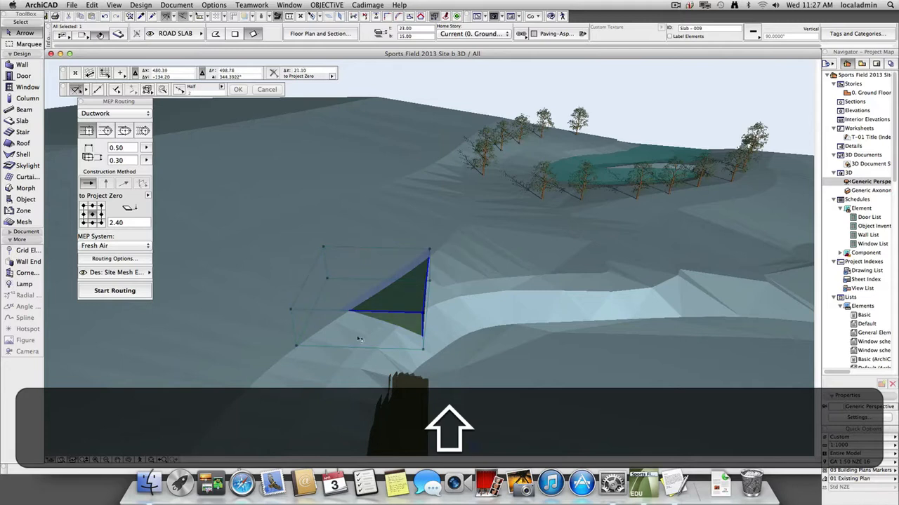
pyautogui.keyDown('shift'); pyautogui.click(450, 296); pyautogui.keyUp('shift')
pyautogui.hotkey('shift', 'Escape')
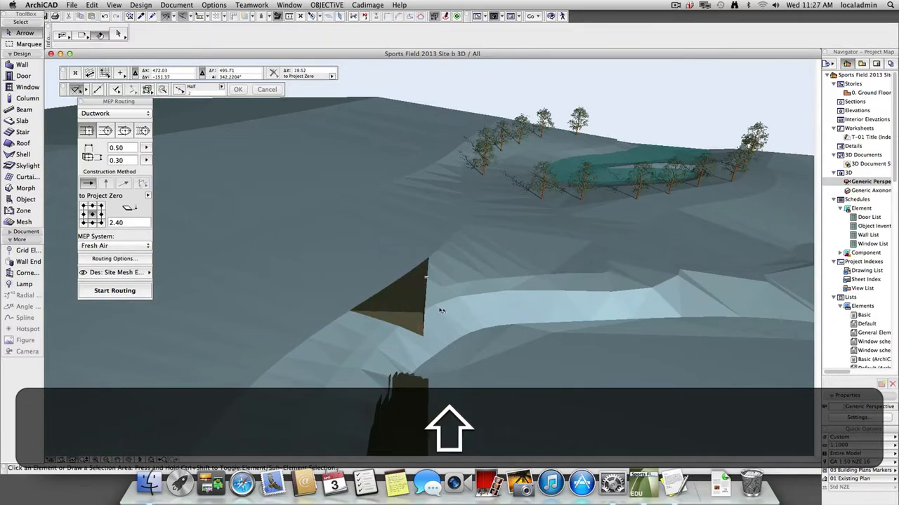
pyautogui.moveTo(442, 309)
pyautogui.keyDown('shift'); pyautogui.click(487, 310); pyautogui.keyUp('shift')
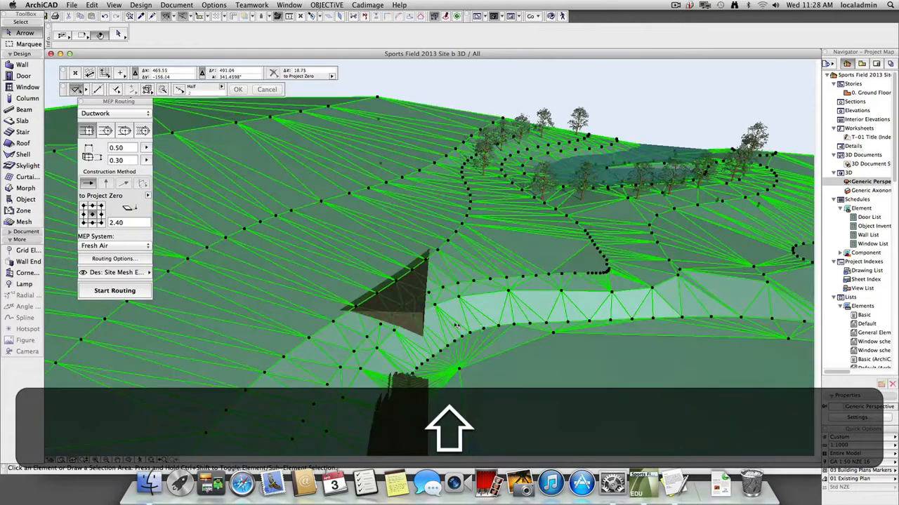
pyautogui.click(403, 307)
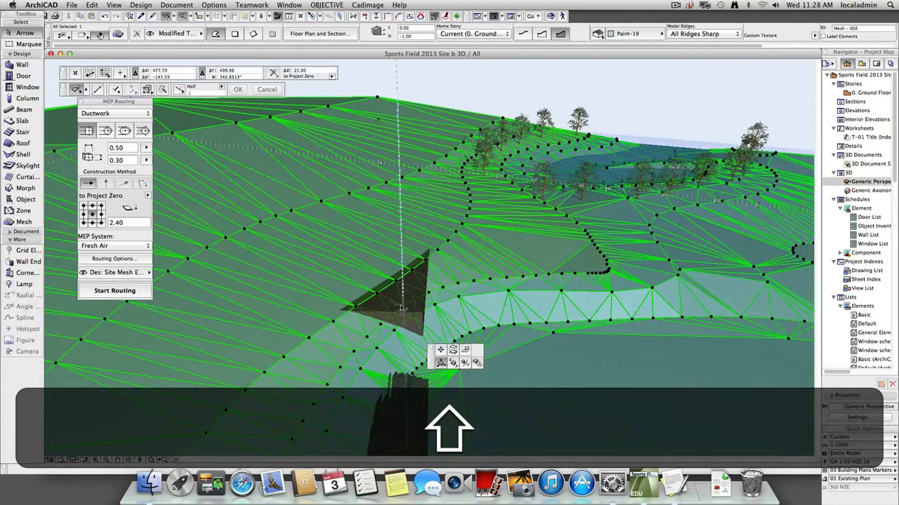
pyautogui.press('Escape')
pyautogui.press('Escape')
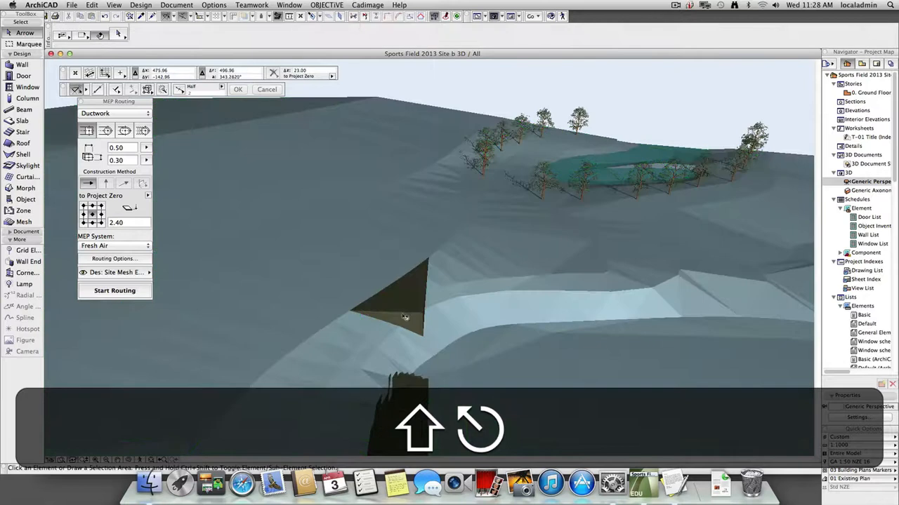
pyautogui.keyDown('shift'); pyautogui.click(405, 318); pyautogui.keyUp('shift')
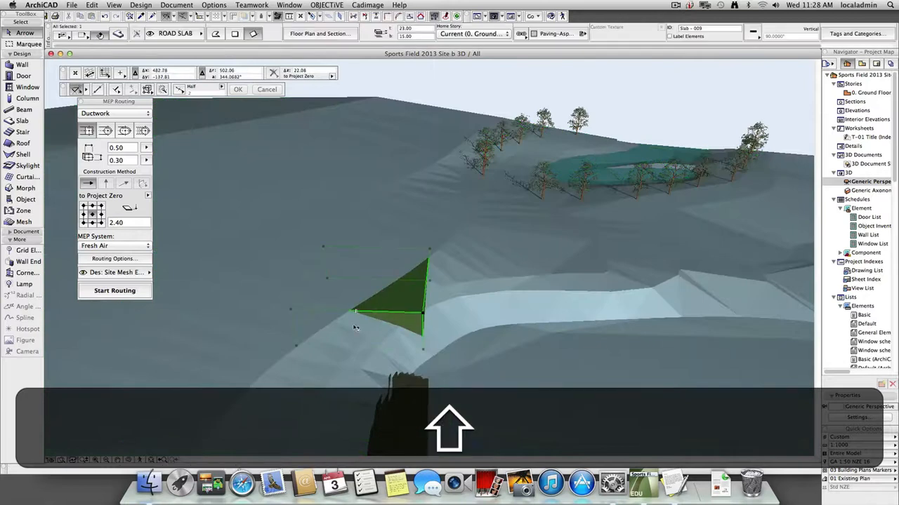
pyautogui.press('Escape')
pyautogui.keyDown('shift'); pyautogui.click(479, 321); pyautogui.keyUp('shift')
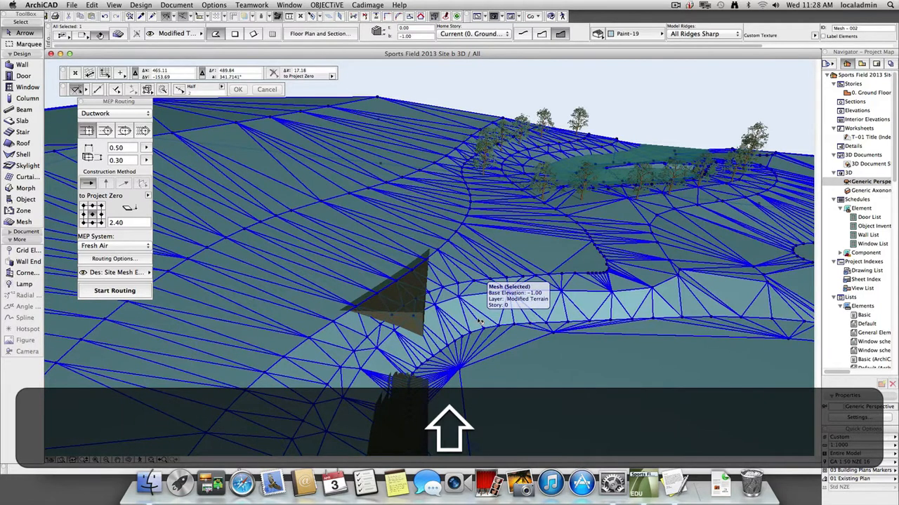
pyautogui.hotkey('shift', 'Escape')
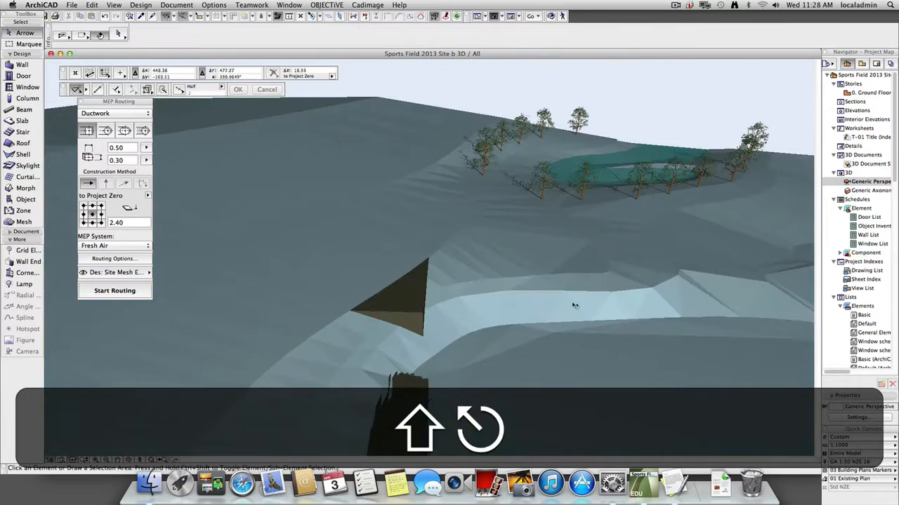
# Start Solid Element Operations with the modified terrain mesh as the target and the slab in the bank as the operator.
pyautogui.keyDown('shift'); pyautogui.click(533, 309); pyautogui.keyUp('shift')
pyautogui.click(168, 5)
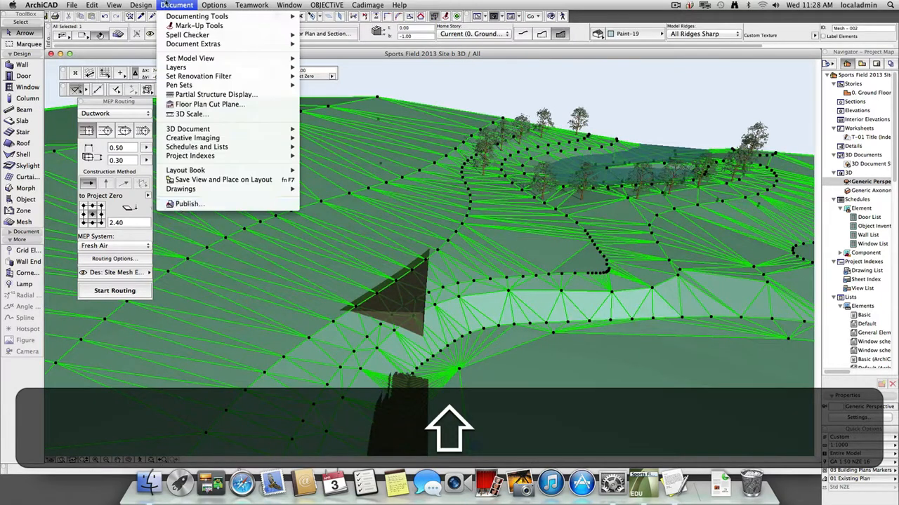
pyautogui.moveTo(133, 6)
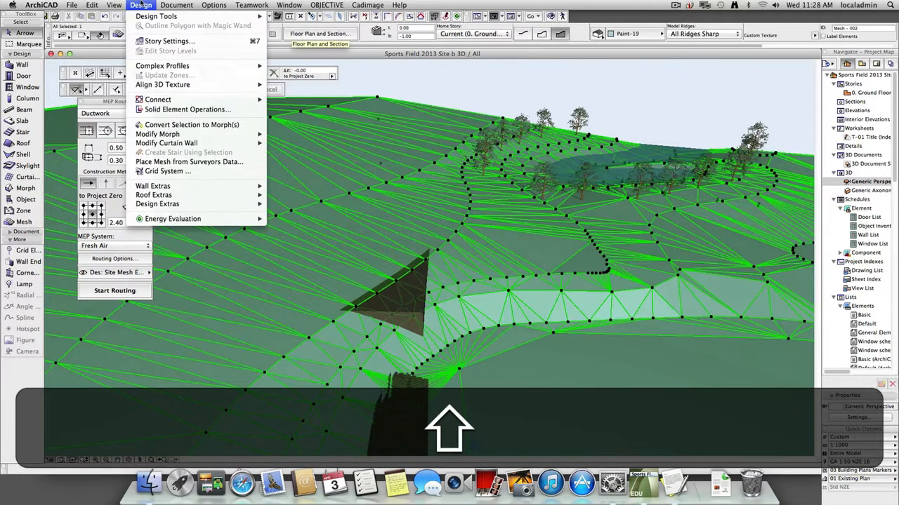
pyautogui.click(183, 109)
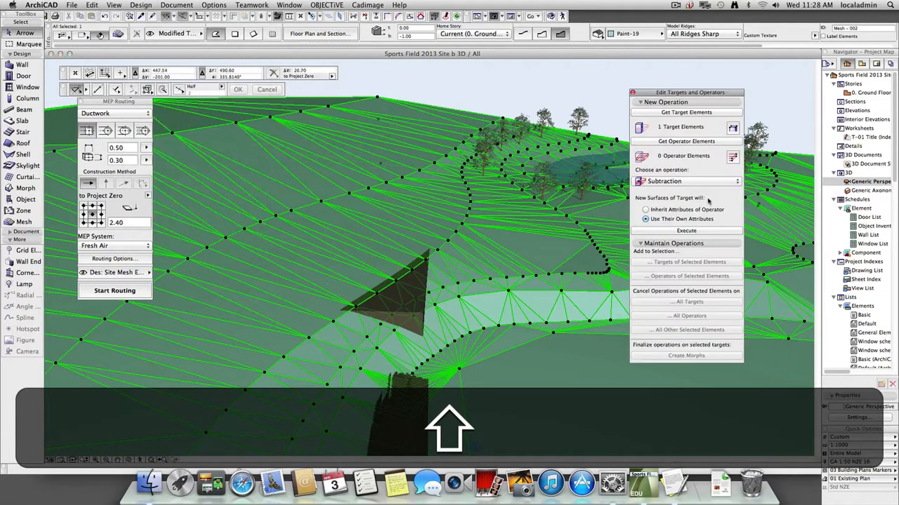
pyautogui.click(713, 115)
pyautogui.click(392, 320)
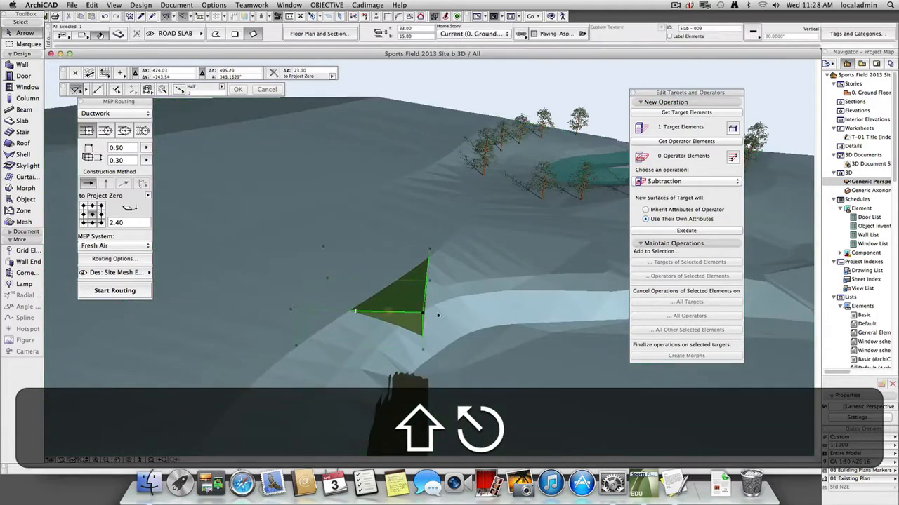
pyautogui.click(697, 144)
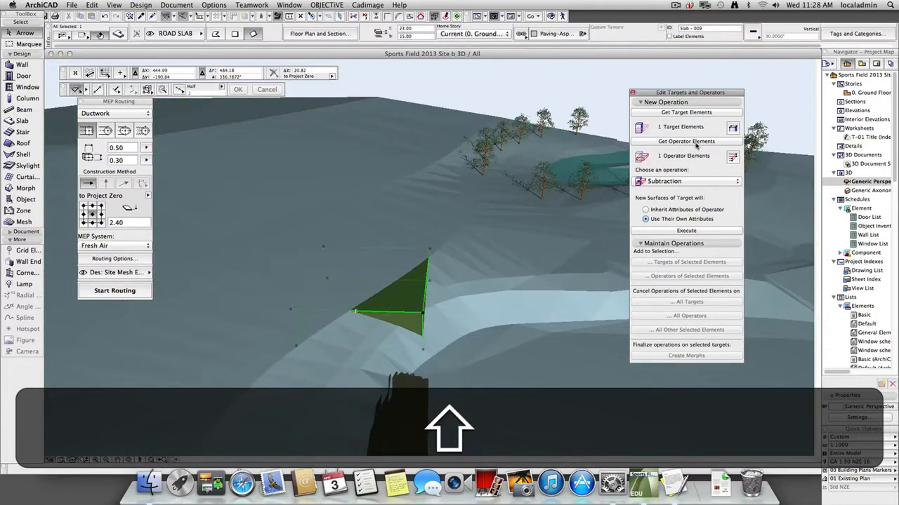
# Execute an Addition of the slab to the terrain mesh with new surfaces using their own attributes, and clear the selection.
pyautogui.click(688, 181)
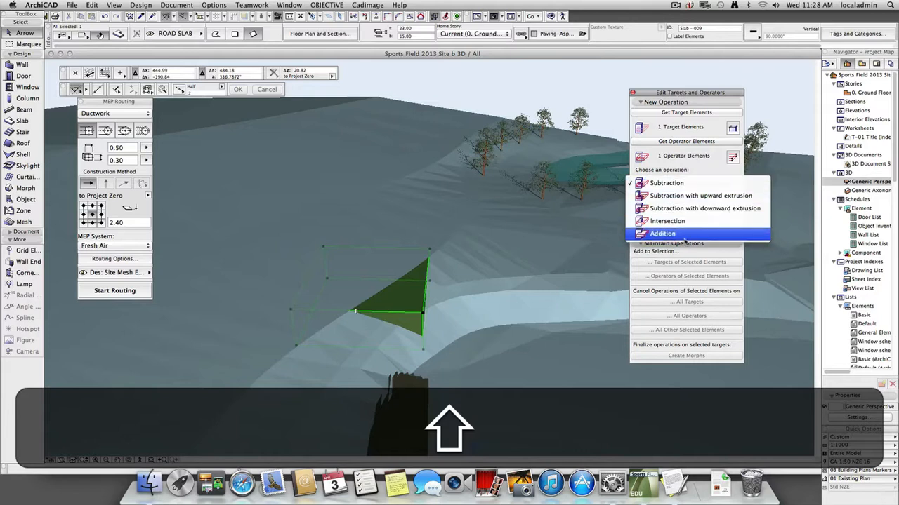
pyautogui.click(686, 238)
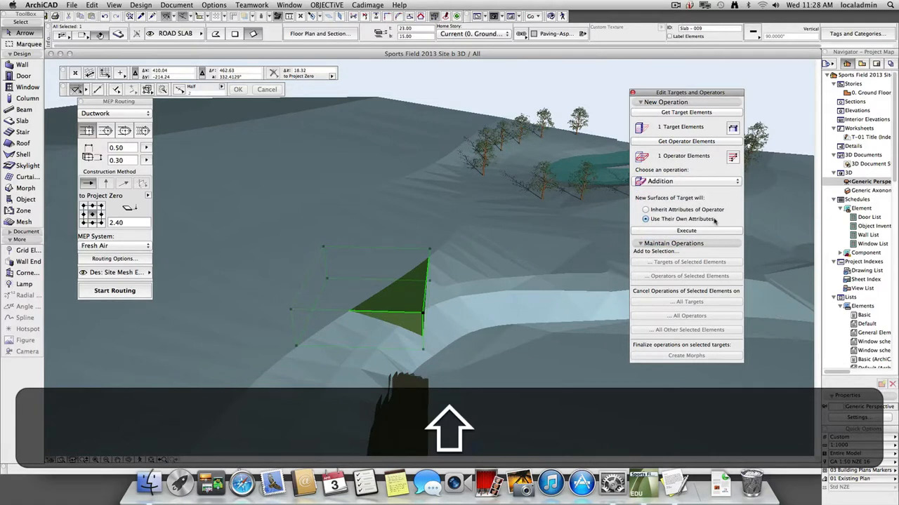
pyautogui.click(664, 211)
pyautogui.click(692, 219)
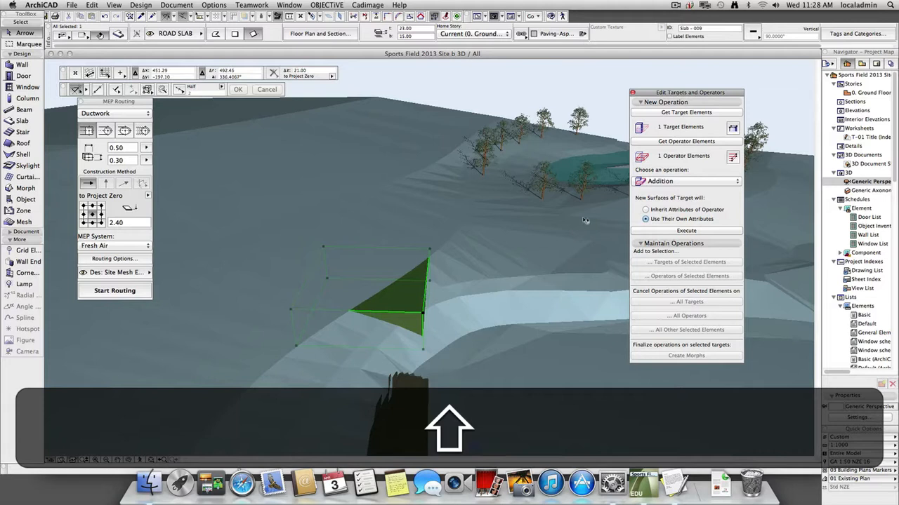
pyautogui.click(697, 232)
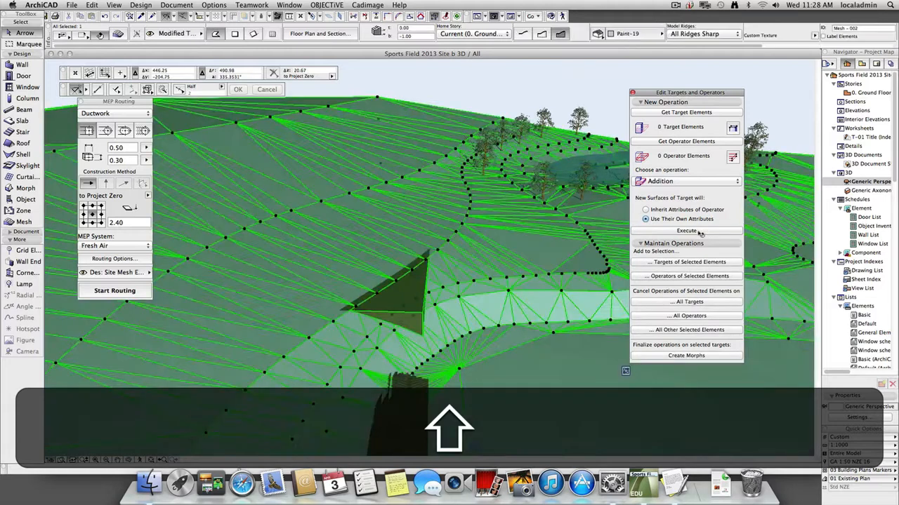
pyautogui.press('Escape')
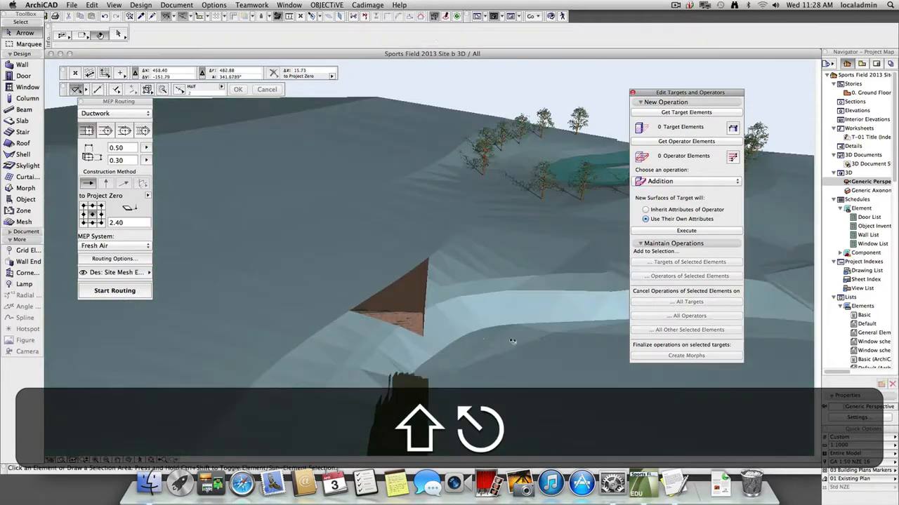
# Isolate the modified terrain mesh in the 3D view and check by selection that the slab is part of it.
pyautogui.click(454, 323)
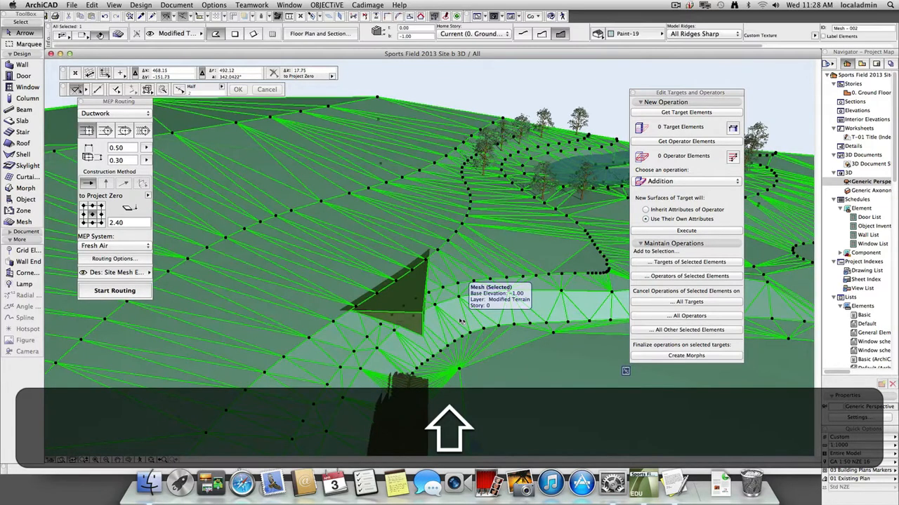
pyautogui.hotkey('shift', 'F4')
pyautogui.click(577, 83)
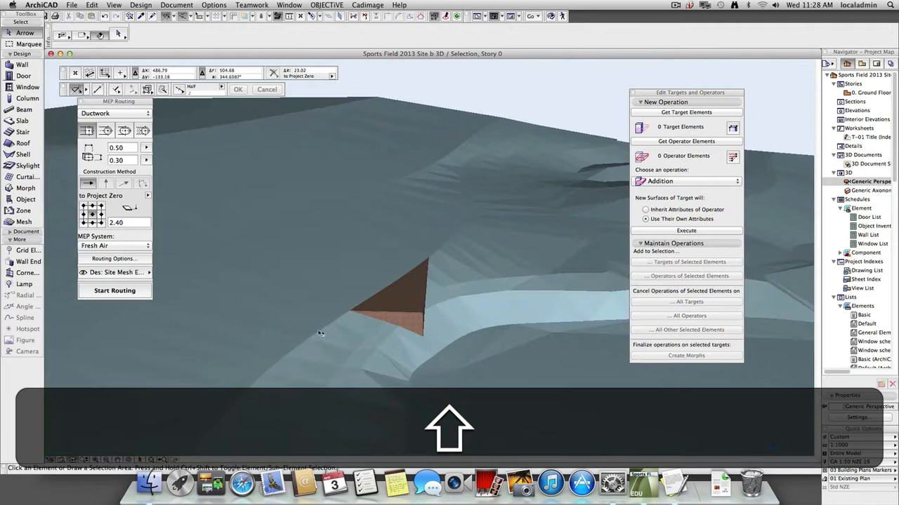
pyautogui.keyDown('shift'); pyautogui.click(400, 310); pyautogui.keyUp('shift')
pyautogui.hotkey('shift', 'Escape')
# Select the terrain mesh in 3D, generate the Basic elements list and examine its volume columns.
pyautogui.keyDown('shift'); pyautogui.click(410, 297); pyautogui.keyUp('shift')
pyautogui.click(176, 5)
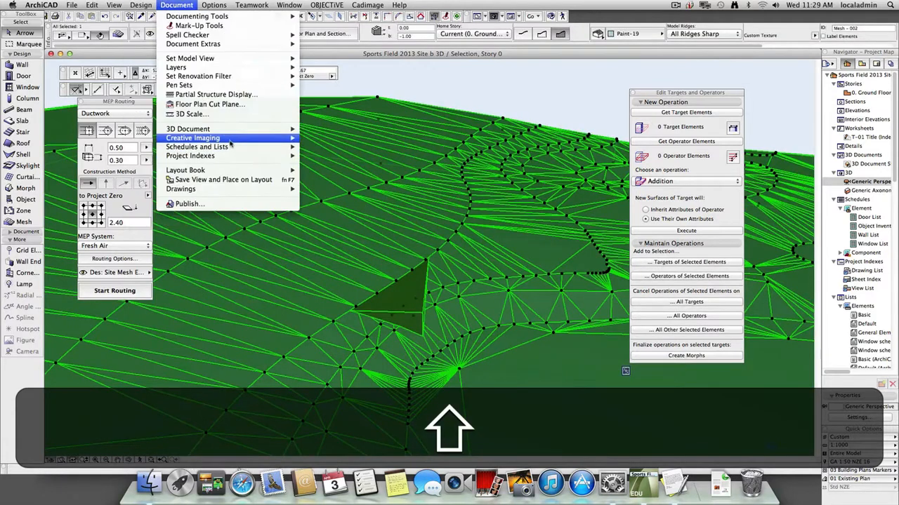
pyautogui.moveTo(231, 140)
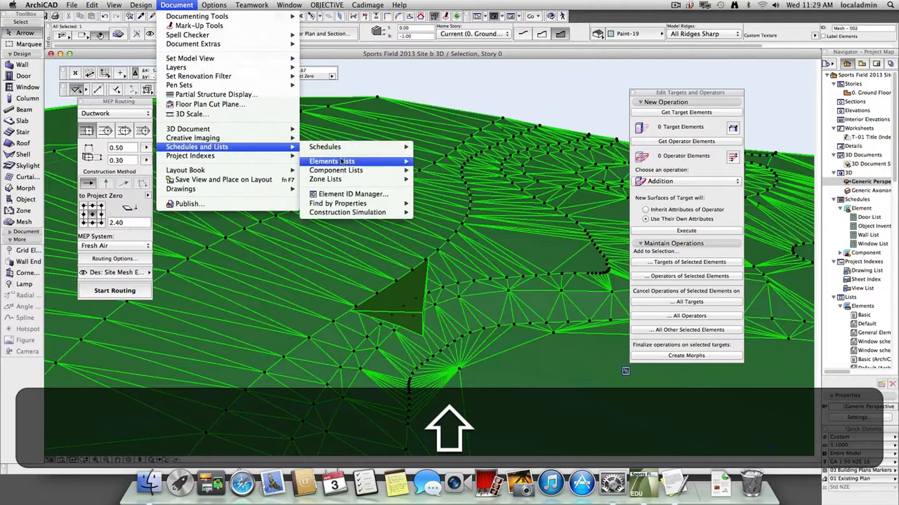
pyautogui.moveTo(351, 162)
pyautogui.click(450, 164)
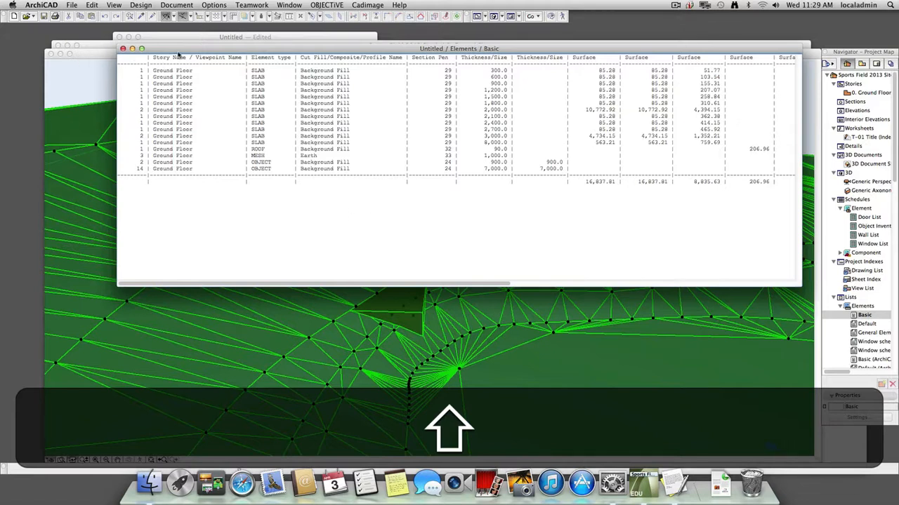
pyautogui.moveTo(181, 50); pyautogui.dragTo(160, 84)
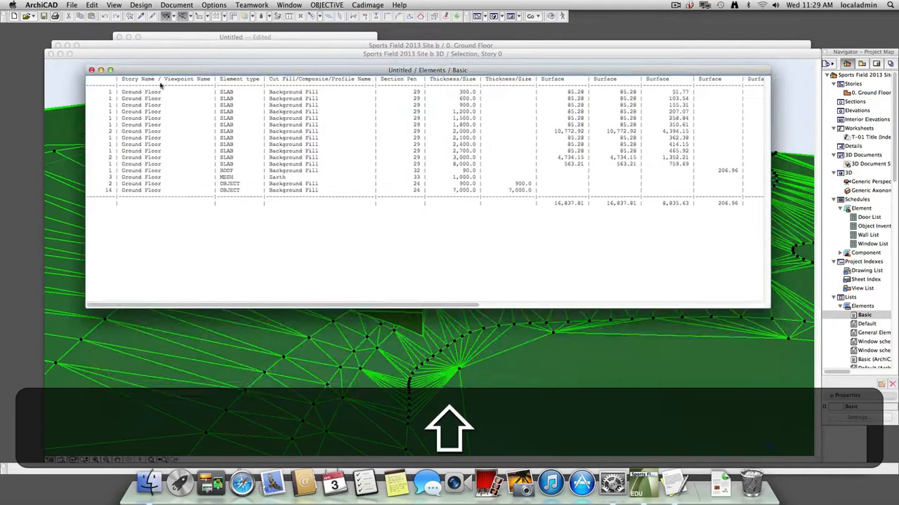
pyautogui.moveTo(437, 307); pyautogui.dragTo(779, 316)
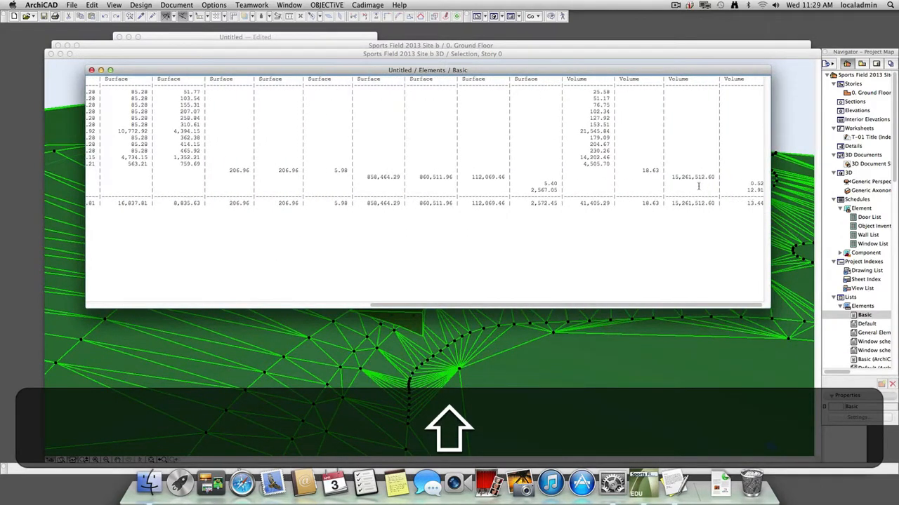
# Try to copy the mesh volume from the list over to the TextEdit note, and return to the ArchiCAD model.
pyautogui.moveTo(672, 178); pyautogui.dragTo(715, 178)
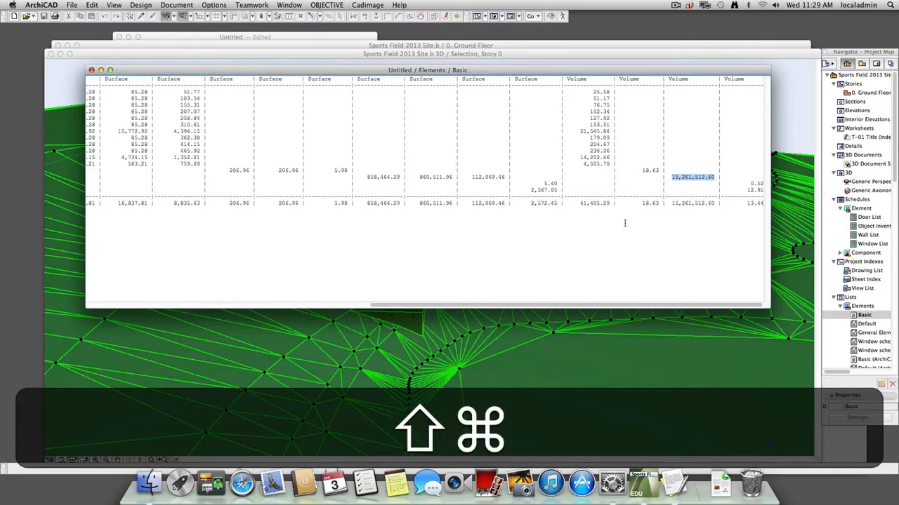
pyautogui.press('shift+super+c')
pyautogui.press('shift+super+Tab')
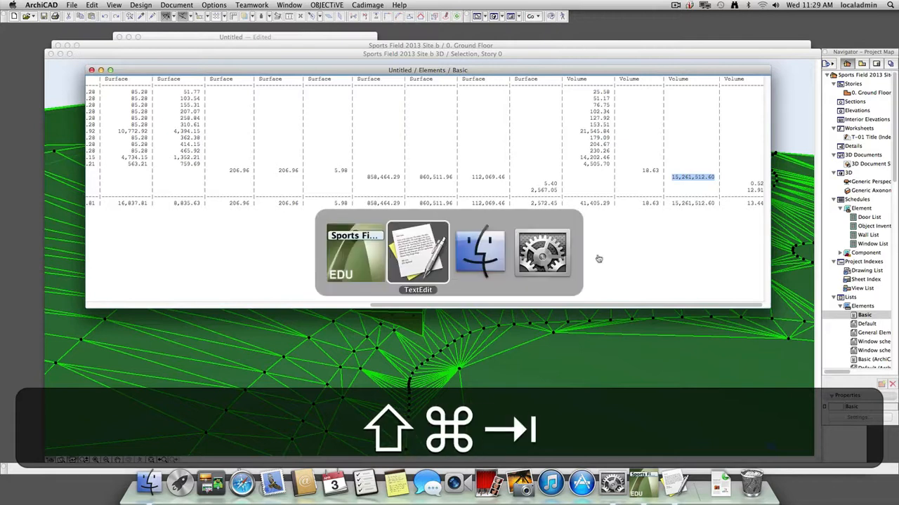
pyautogui.click(417, 252)
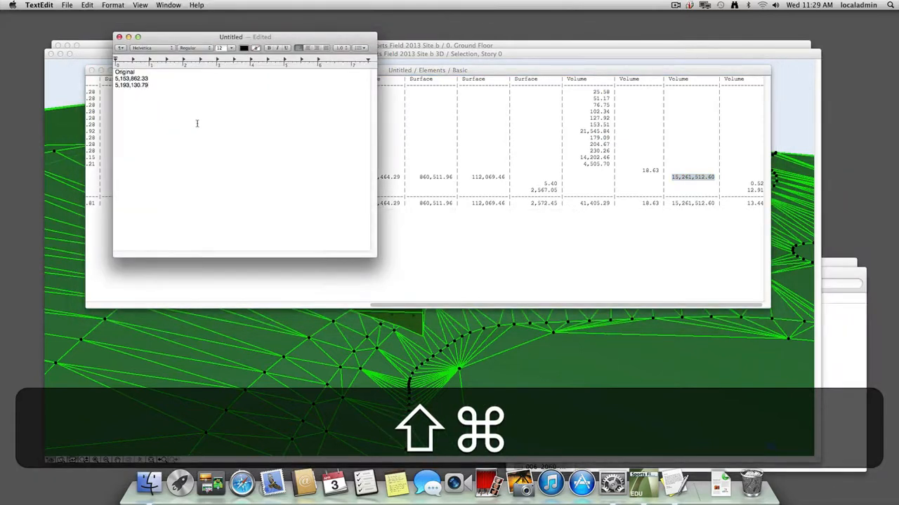
pyautogui.click(450, 229)
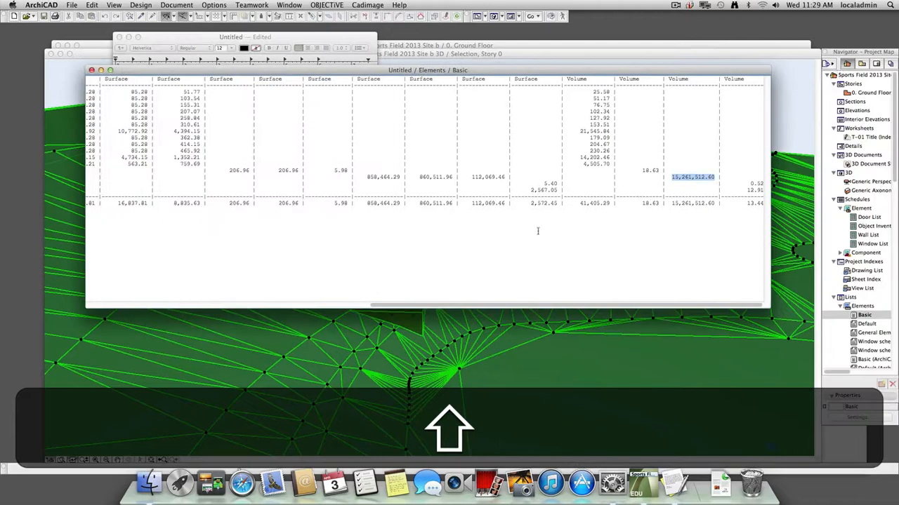
pyautogui.click(797, 99)
# Reselect only the terrain mesh in the 3D view and generate the Basic elements list again.
pyautogui.hotkey('shift', 'Escape')
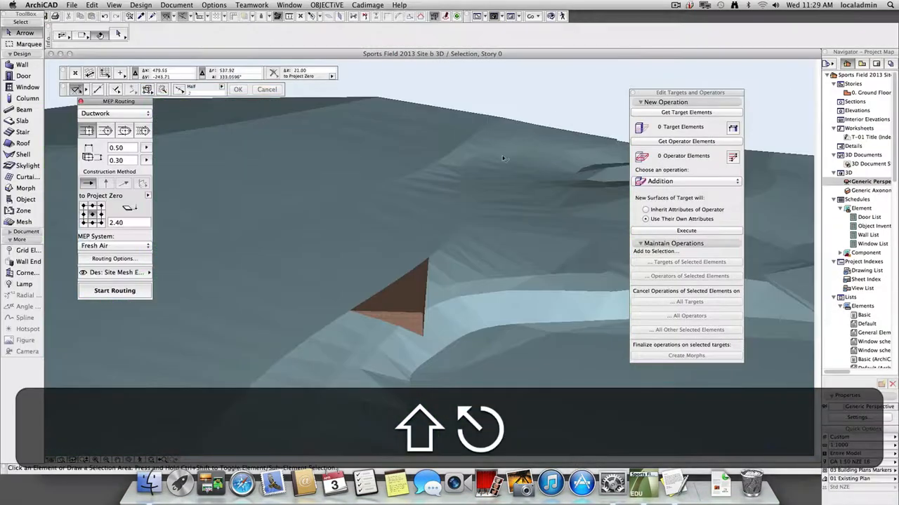
pyautogui.click(476, 196)
pyautogui.click(176, 5)
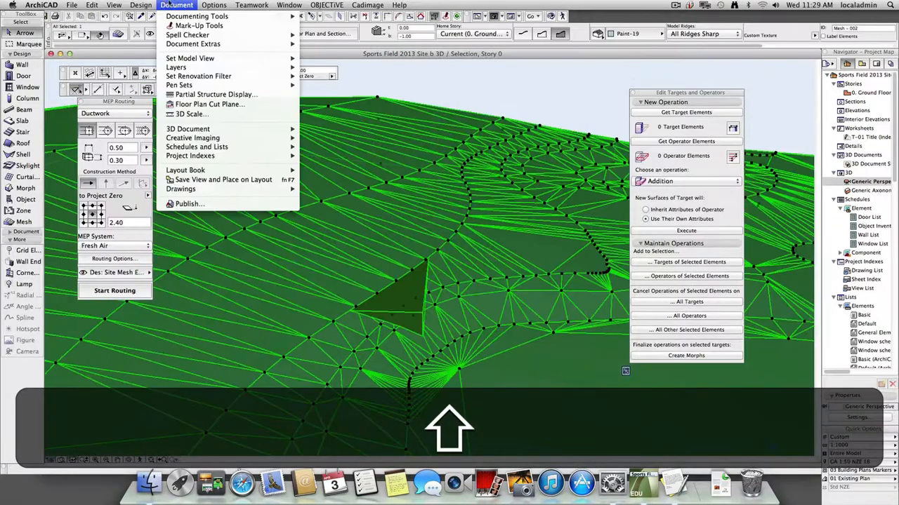
pyautogui.moveTo(213, 148)
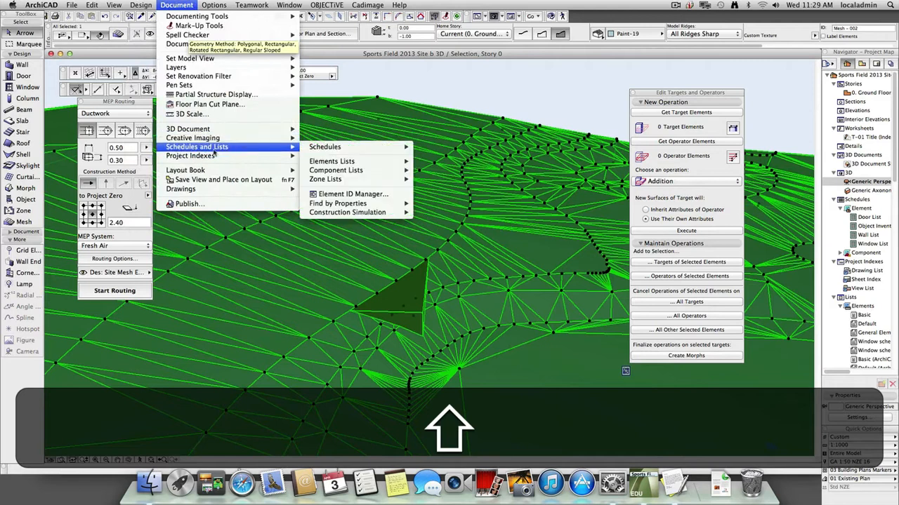
pyautogui.moveTo(388, 163)
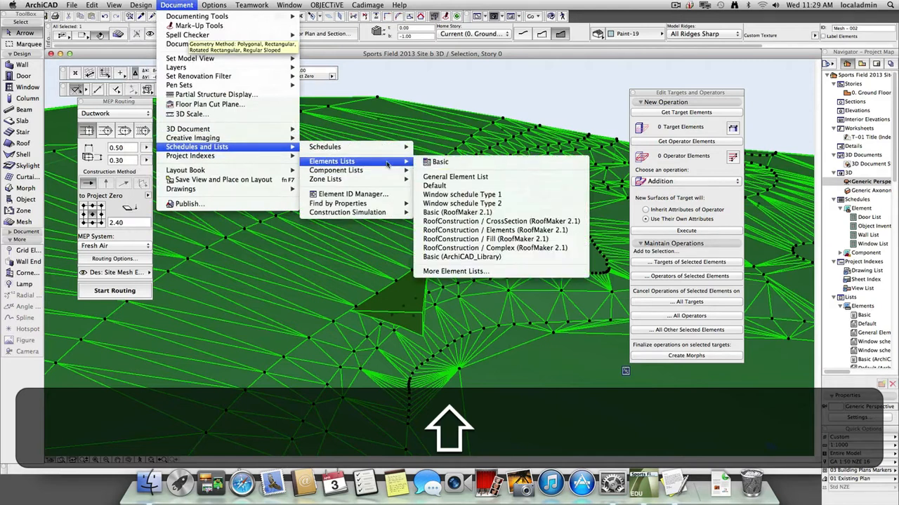
pyautogui.click(457, 164)
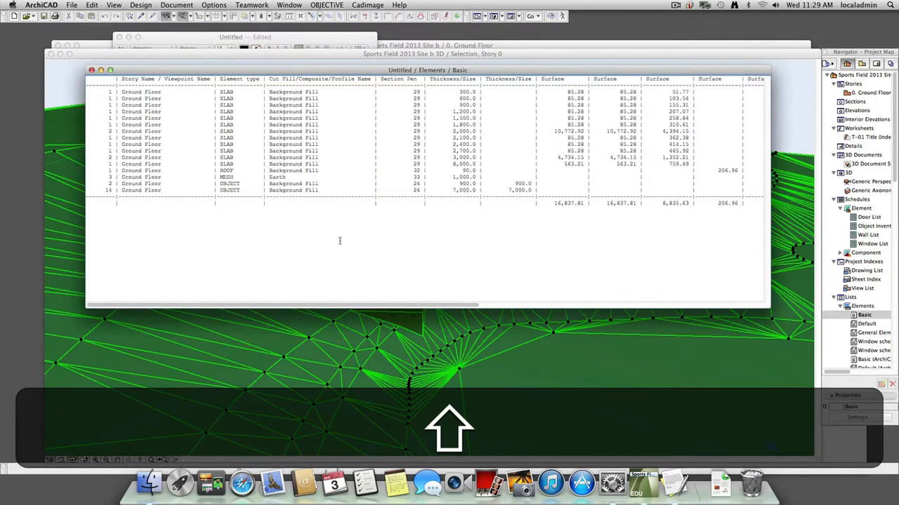
# Generate the Basic elements list for the selected terrain mesh from the ground floor plan.
pyautogui.hotkey('shift', 'F2')
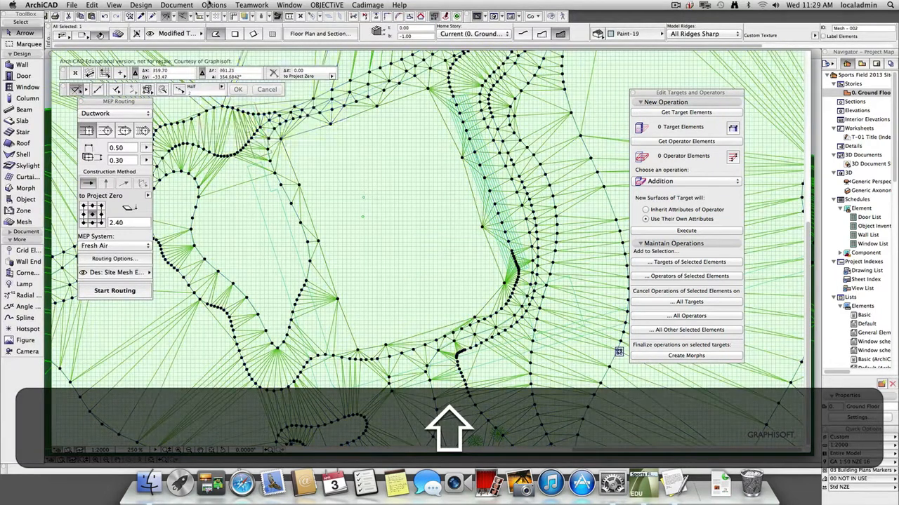
pyautogui.click(209, 5)
pyautogui.moveTo(176, 5)
pyautogui.moveTo(202, 141)
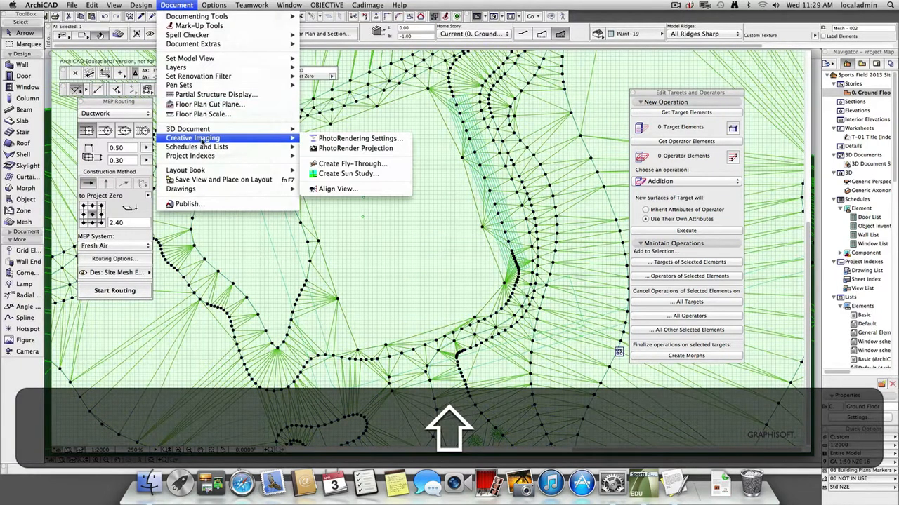
pyautogui.moveTo(348, 150)
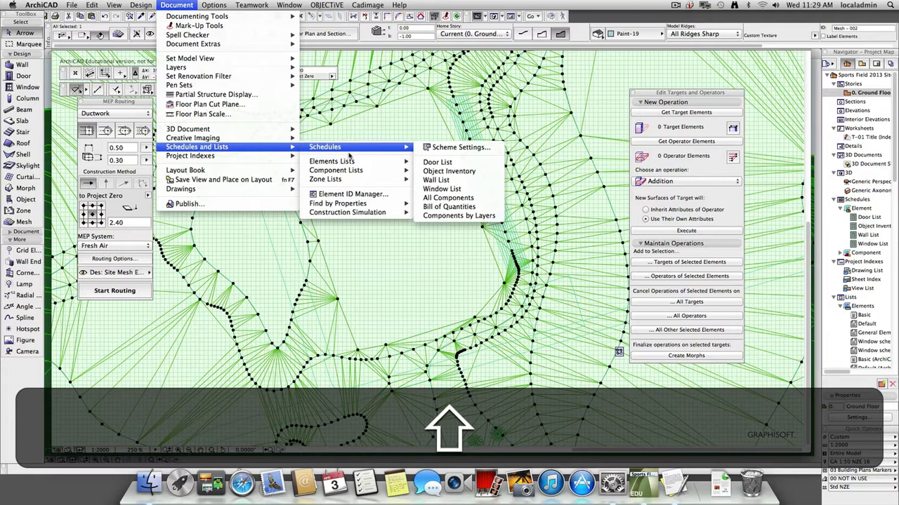
pyautogui.moveTo(394, 163)
pyautogui.click(469, 167)
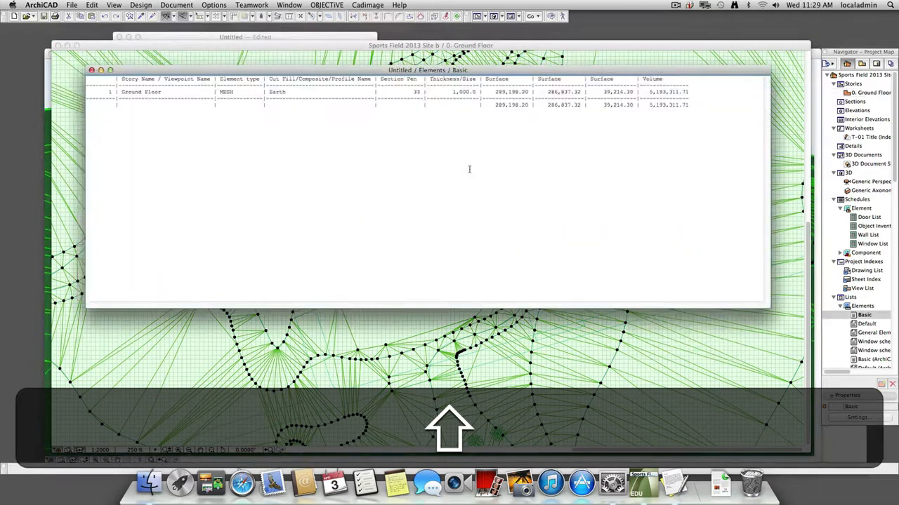
# Copy the mesh's volume from the list and paste it on a new line below the earlier volumes in the TextEdit note.
pyautogui.moveTo(647, 92); pyautogui.dragTo(692, 92)
pyautogui.press('super+shift+c')
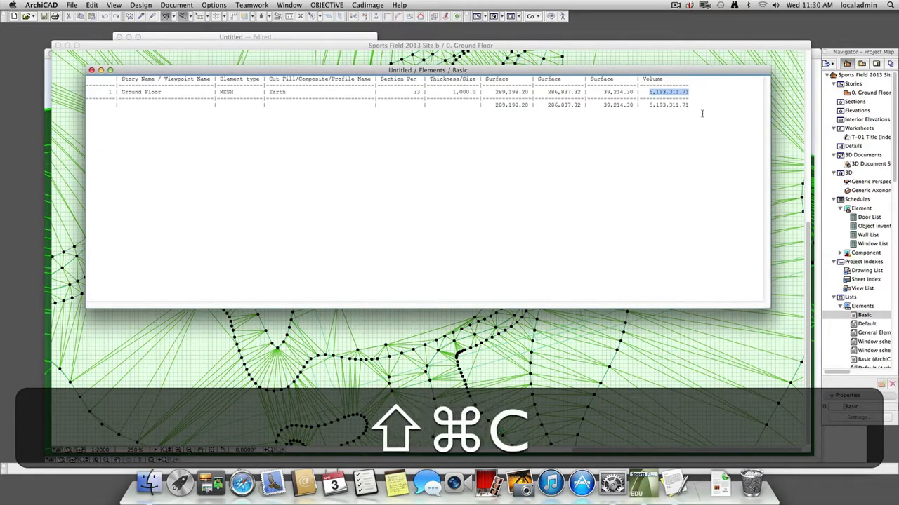
pyautogui.press('super+shift+Tab')
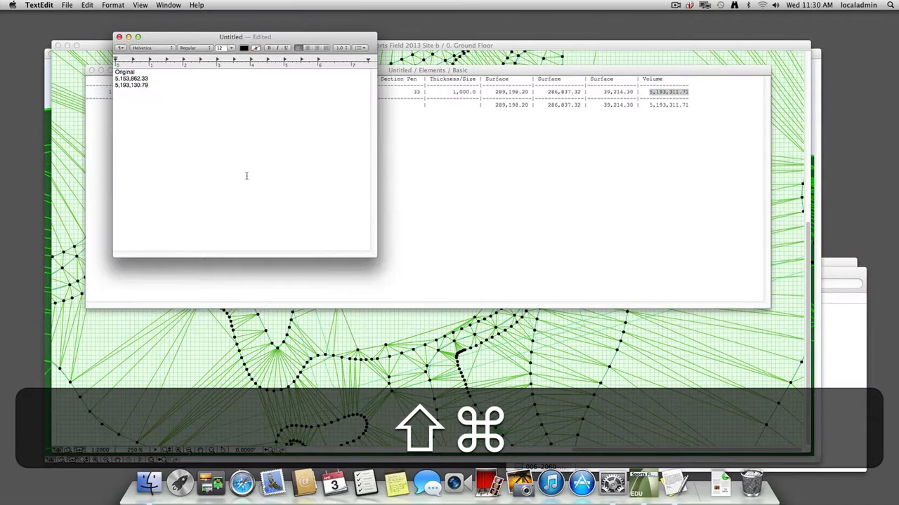
pyautogui.press('Return')
pyautogui.press('super+shift+v')
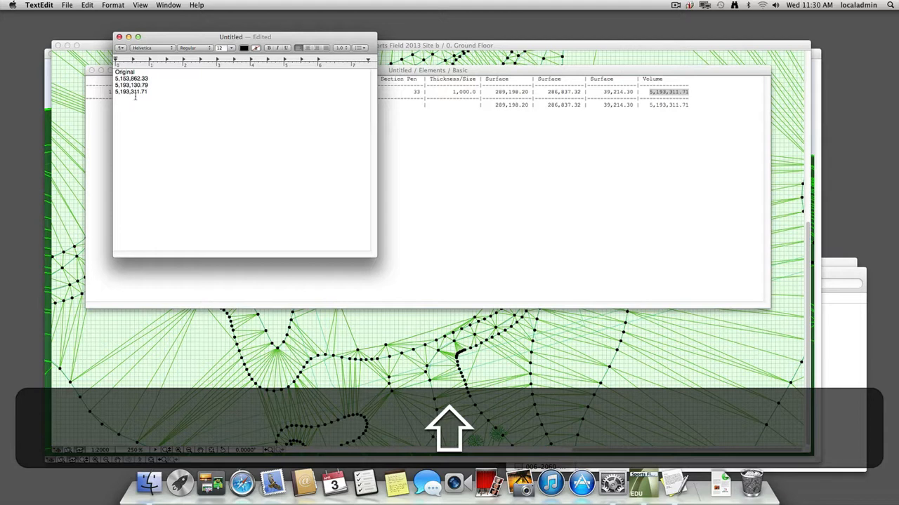
# Switch back to ArchiCAD, return to the 3D view of the isolated mesh and undo the solid addition.
pyautogui.press('shift+super+Tab')
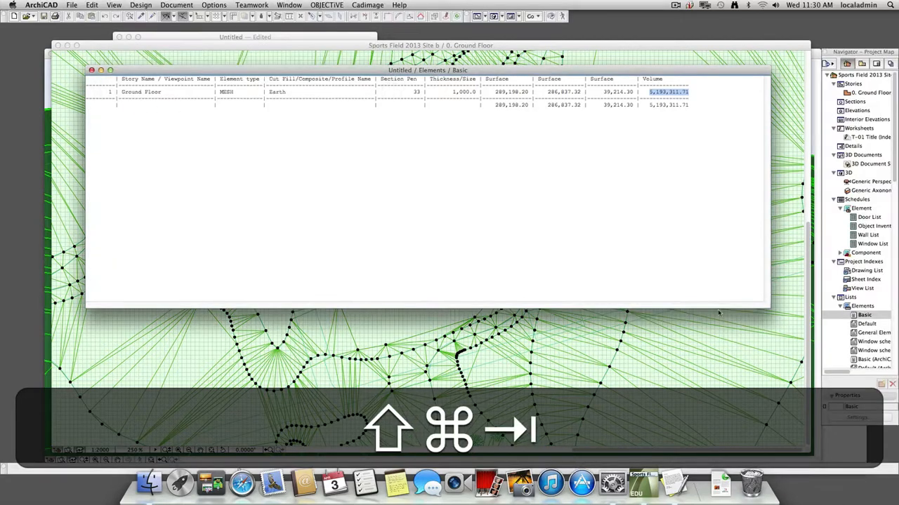
pyautogui.press('super+Tab')
pyautogui.click(369, 254)
pyautogui.press('super+F2')
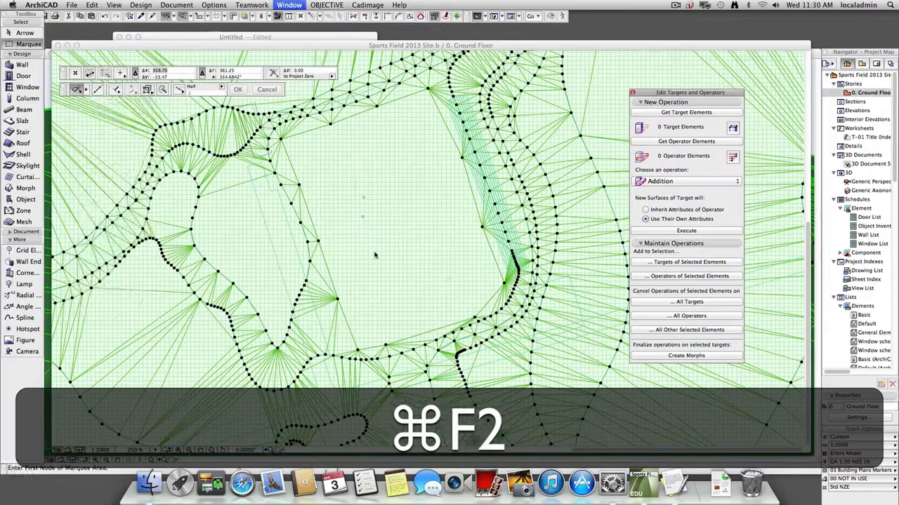
pyautogui.press('F3')
pyautogui.press('super+z')
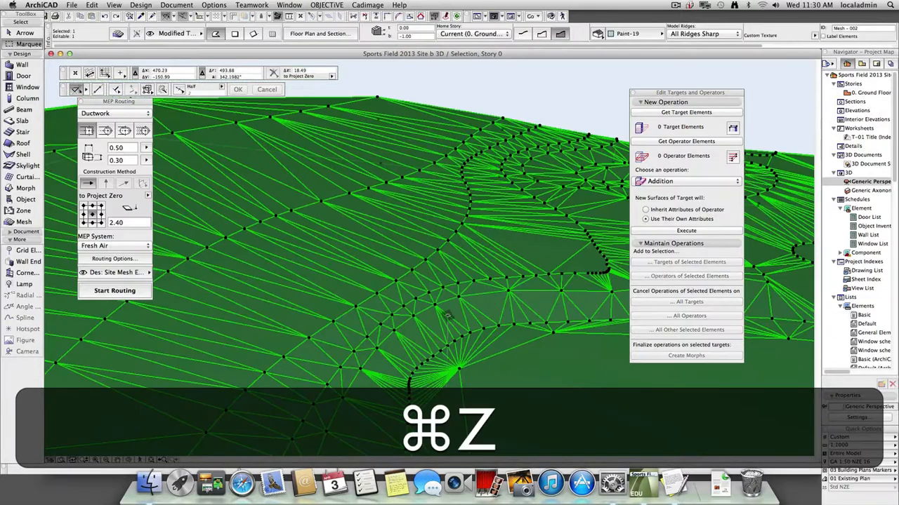
# Finish undoing the solid addition and show the whole model in the 3D view with nothing selected.
pyautogui.press('super+z')
pyautogui.press('super+Escape')
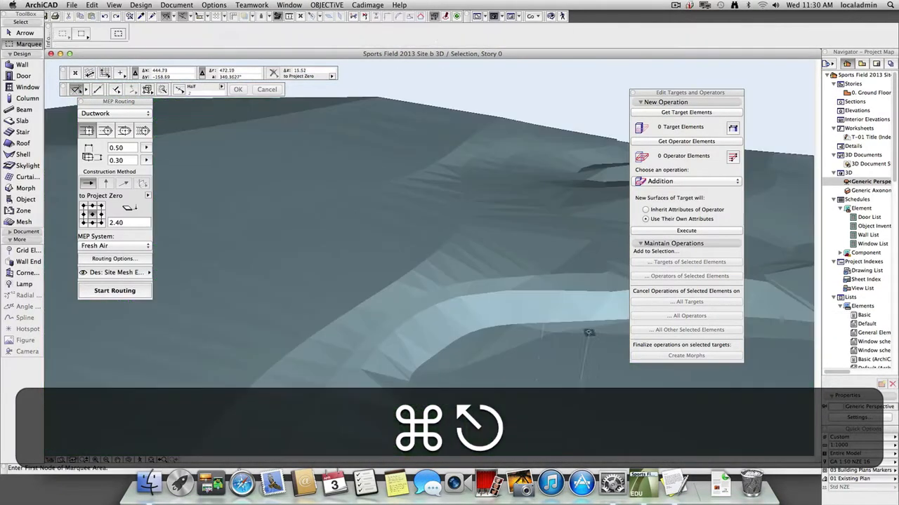
pyautogui.press('F4')
pyautogui.press('Escape')
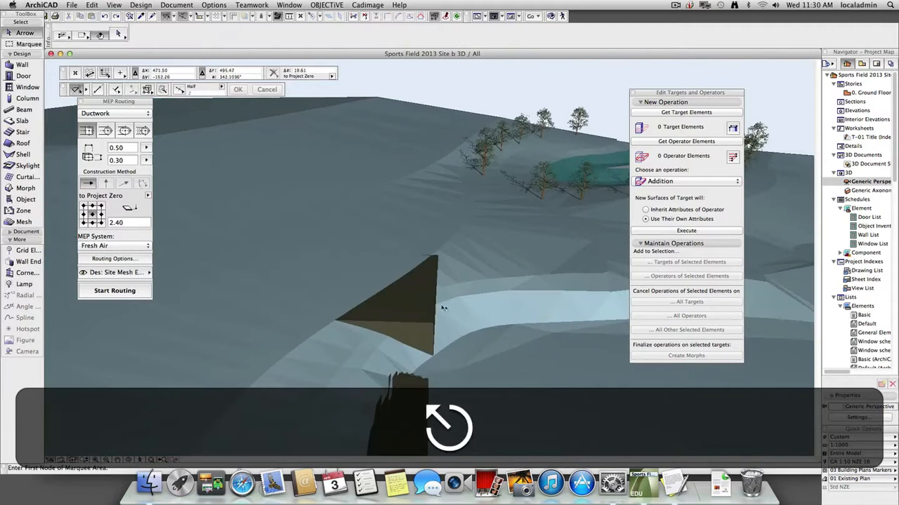
# Run a Subtraction solid operation with the road slab as target and the modified terrain mesh as operator.
pyautogui.click(419, 316)
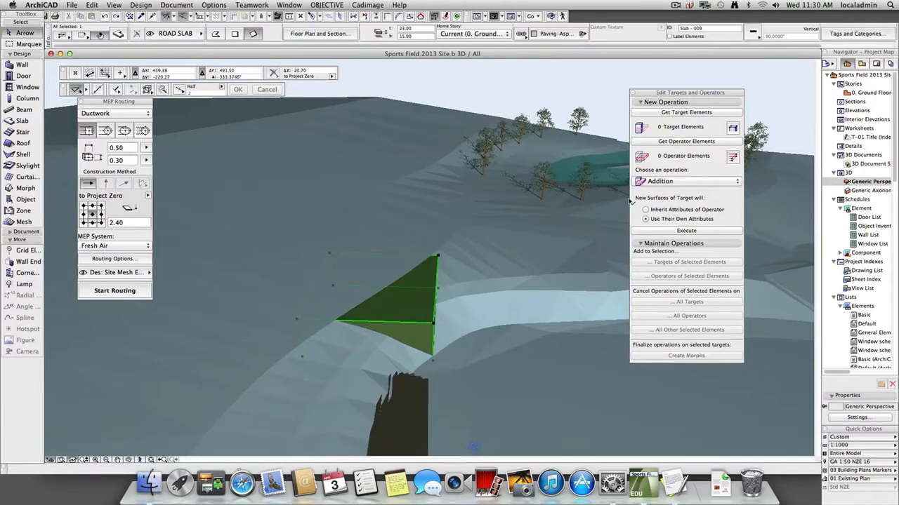
pyautogui.click(686, 112)
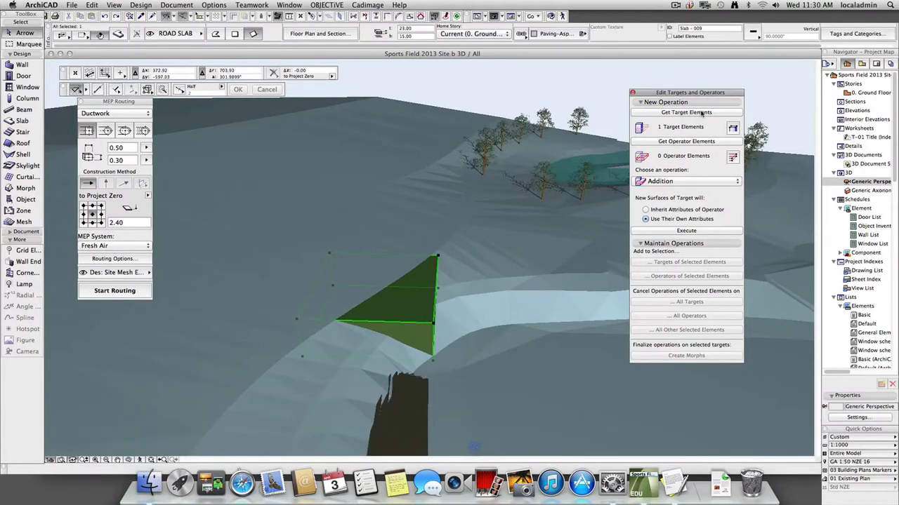
pyautogui.click(305, 221)
pyautogui.click(650, 144)
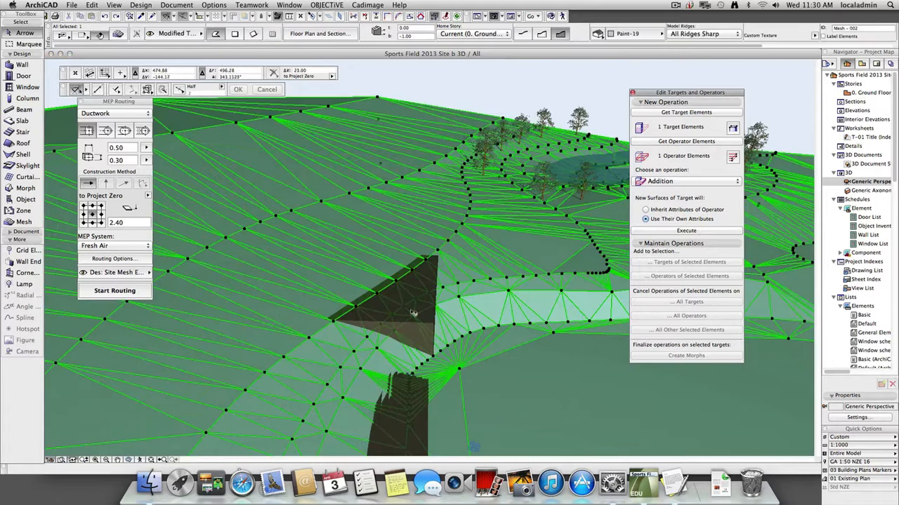
pyautogui.click(689, 181)
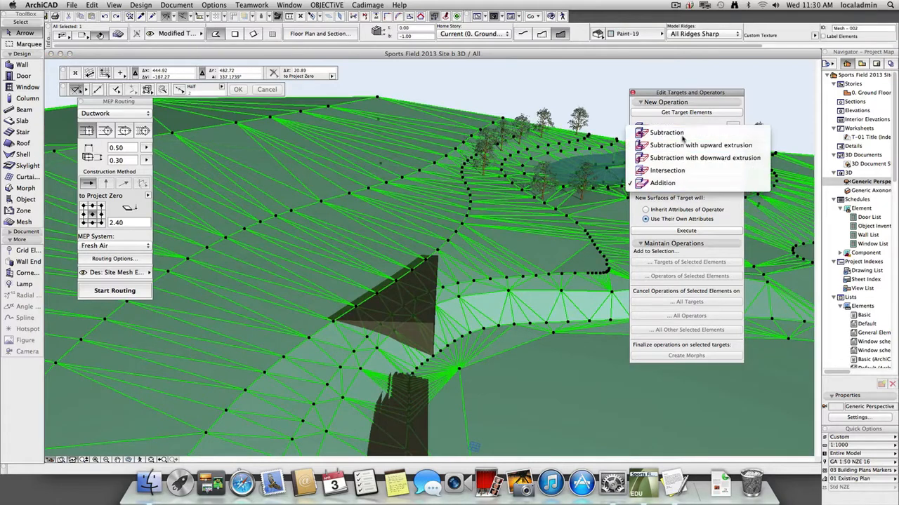
pyautogui.click(695, 134)
pyautogui.click(686, 231)
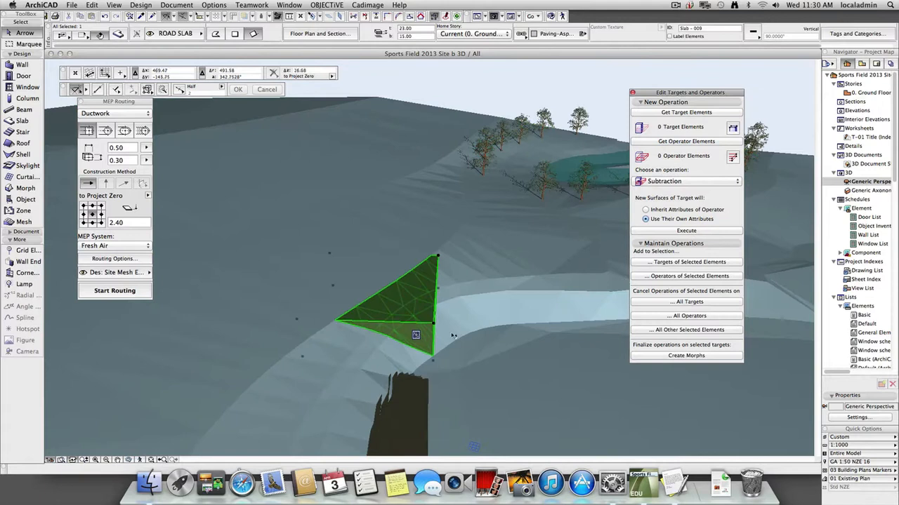
# Isolate the subtracted road slab in the 3D view and generate the Basic elements list.
pyautogui.press('Escape')
pyautogui.click(419, 311)
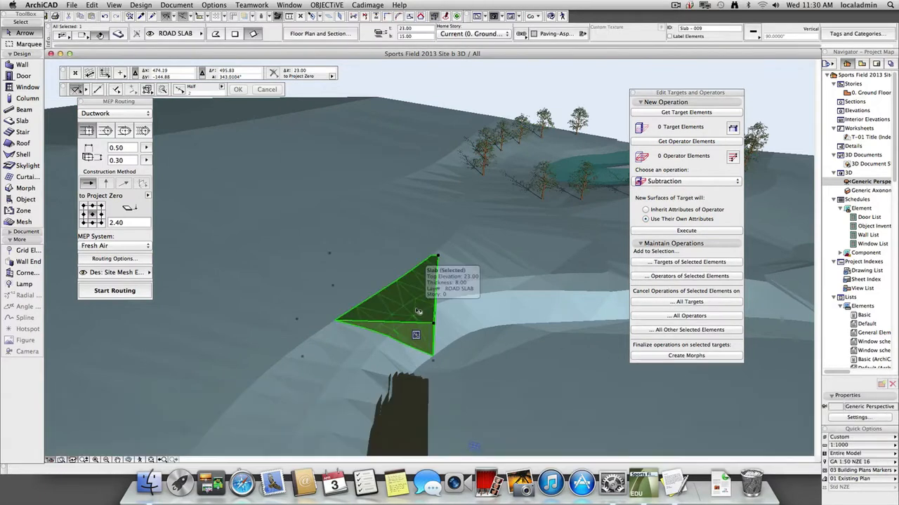
pyautogui.press('F4')
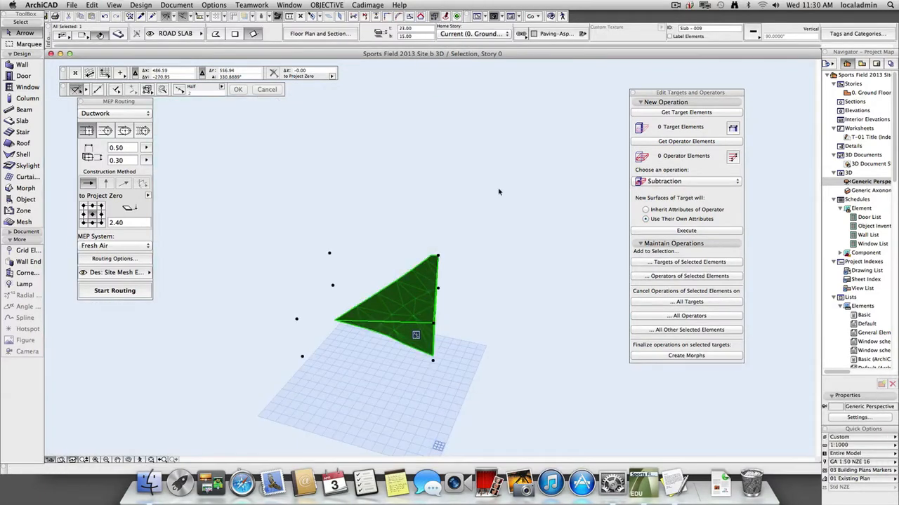
pyautogui.click(176, 5)
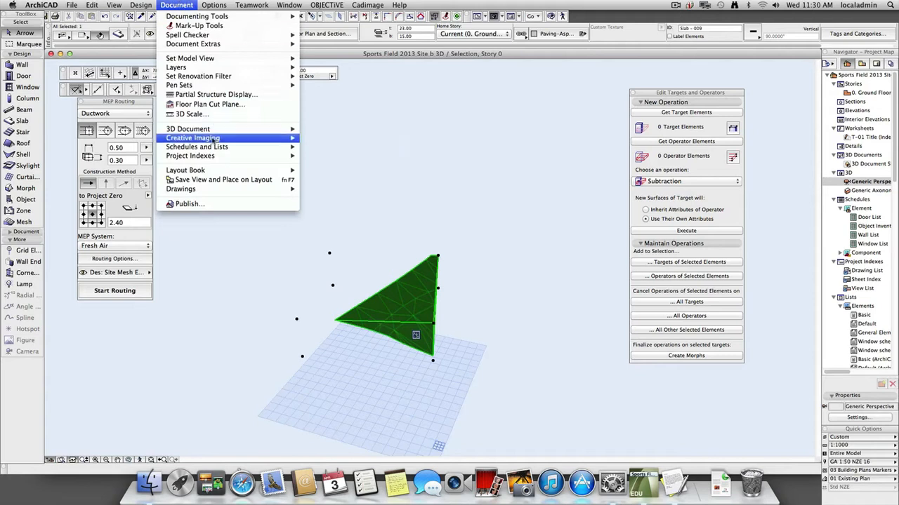
pyautogui.moveTo(215, 143)
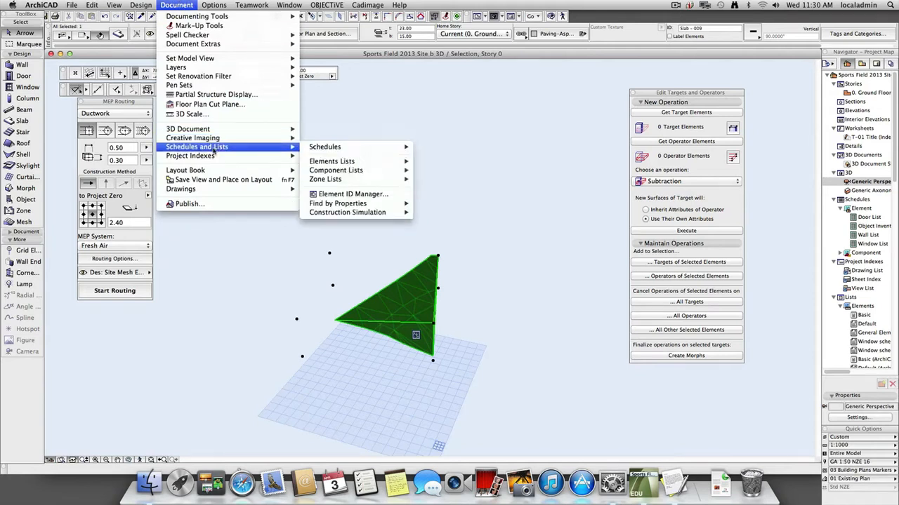
pyautogui.moveTo(324, 163)
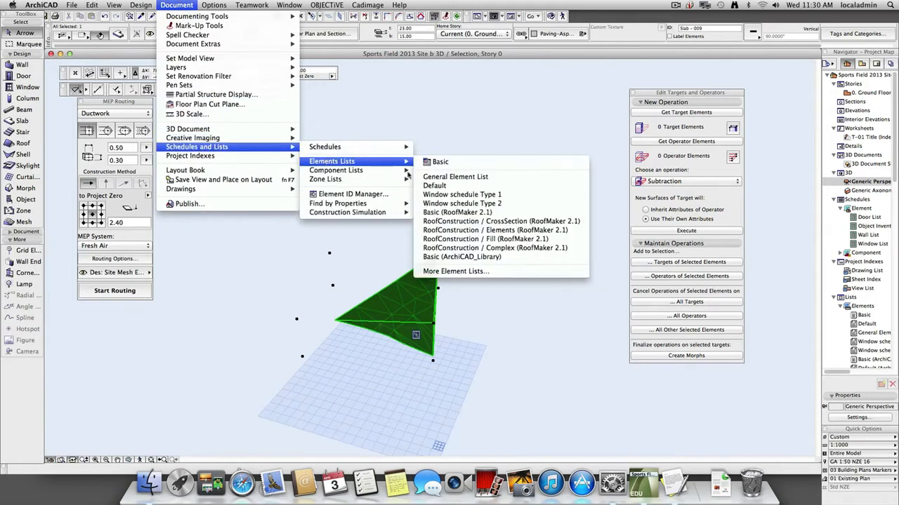
pyautogui.click(450, 163)
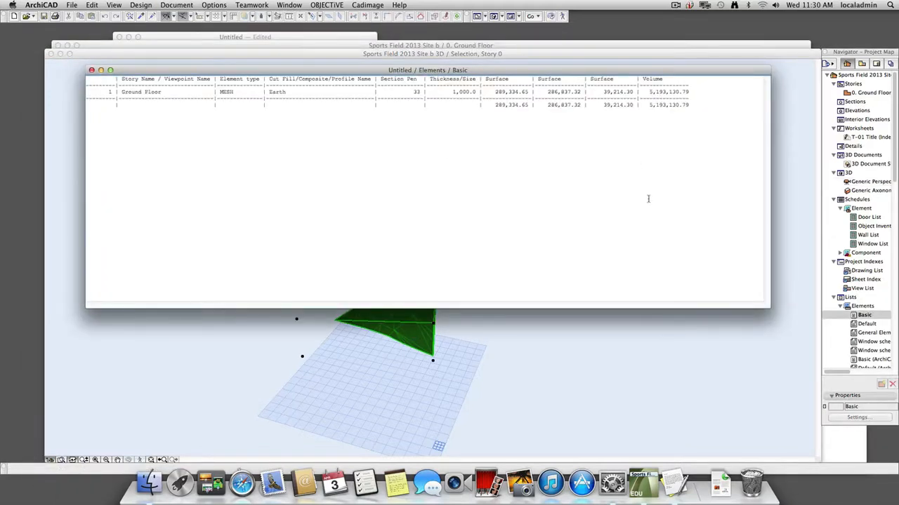
# Select only the road slab in the ground floor plan and generate the Basic elements list for it.
pyautogui.press('F2')
pyautogui.press('Escape')
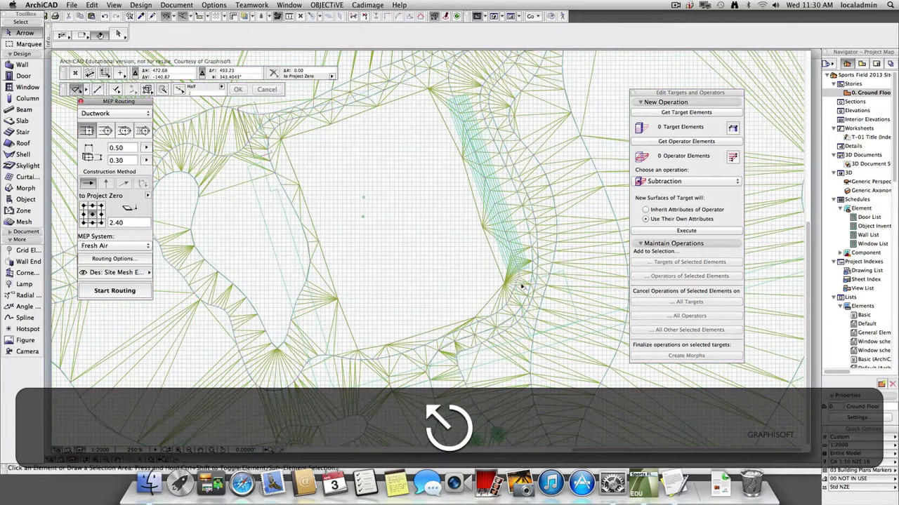
pyautogui.click(566, 324)
pyautogui.click(221, 5)
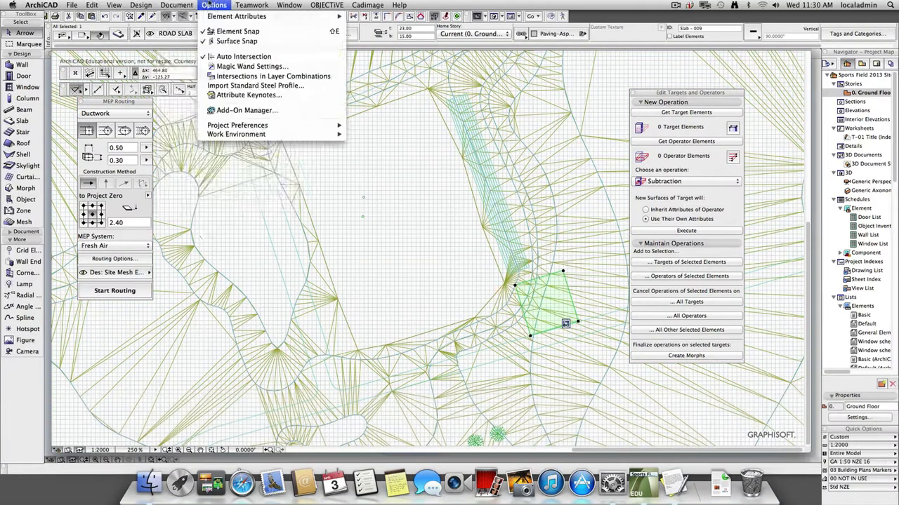
pyautogui.moveTo(262, 139)
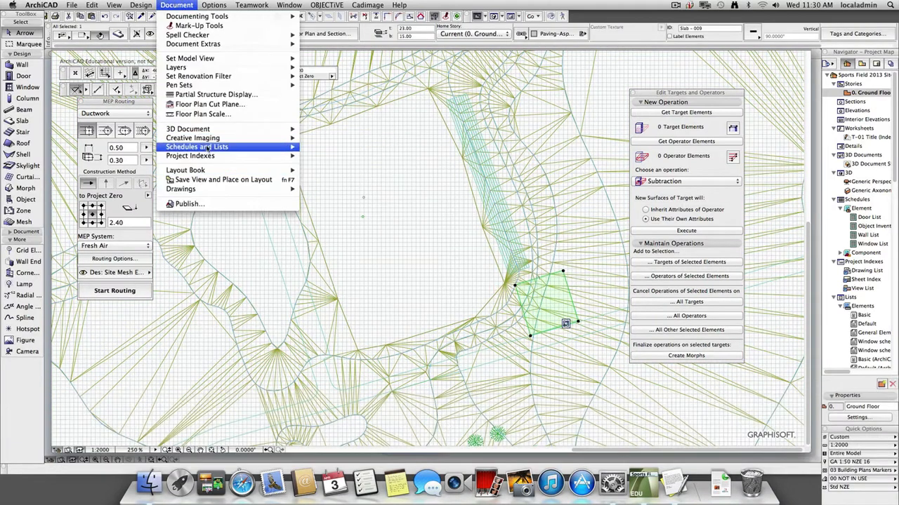
pyautogui.moveTo(210, 149)
pyautogui.moveTo(358, 162)
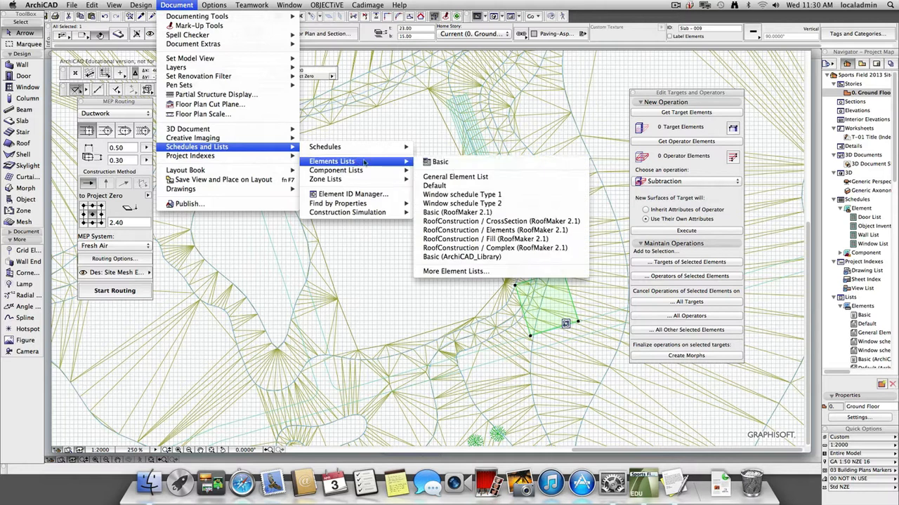
pyautogui.click(445, 162)
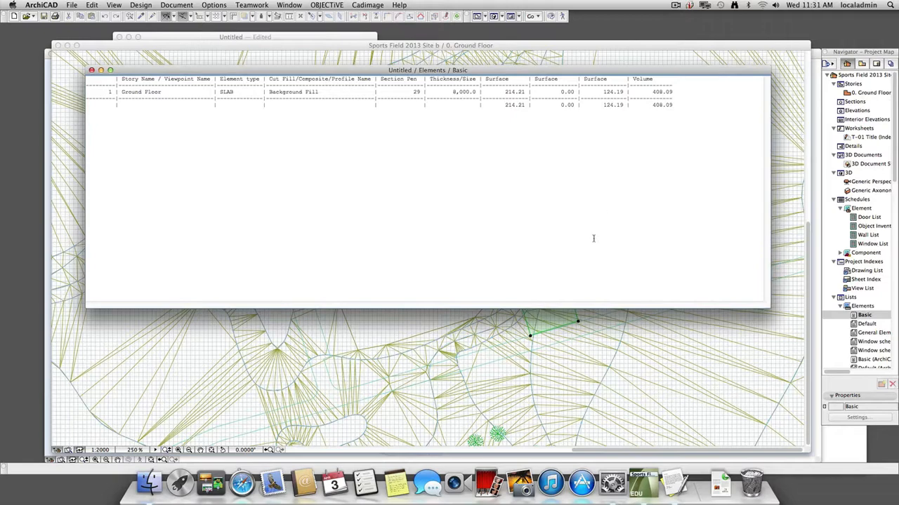
# Undo the solid subtraction and generate the Basic elements list for the full road slab.
pyautogui.press('super+z')
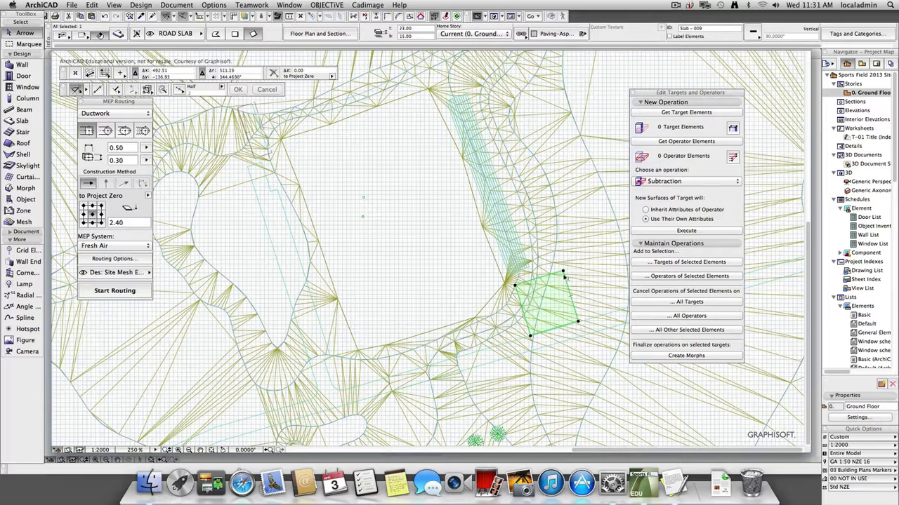
pyautogui.click(176, 5)
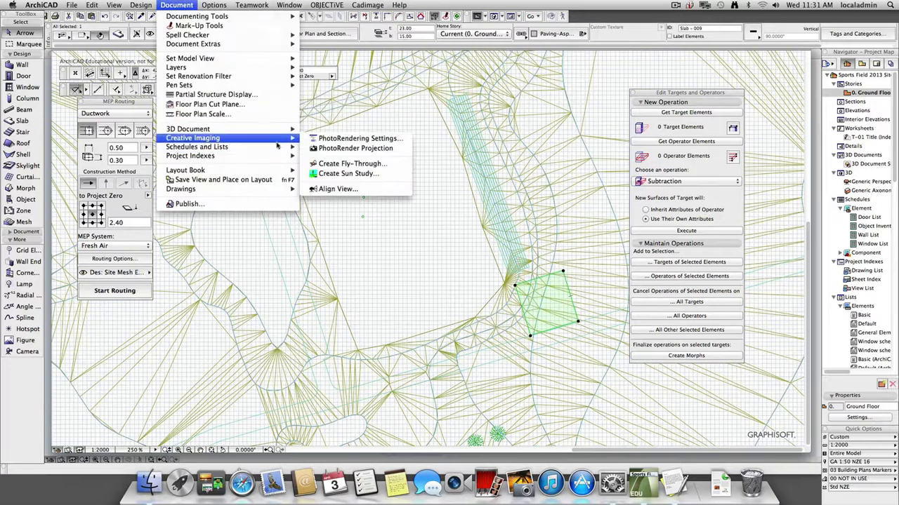
pyautogui.moveTo(238, 150)
pyautogui.moveTo(327, 151)
pyautogui.moveTo(345, 163)
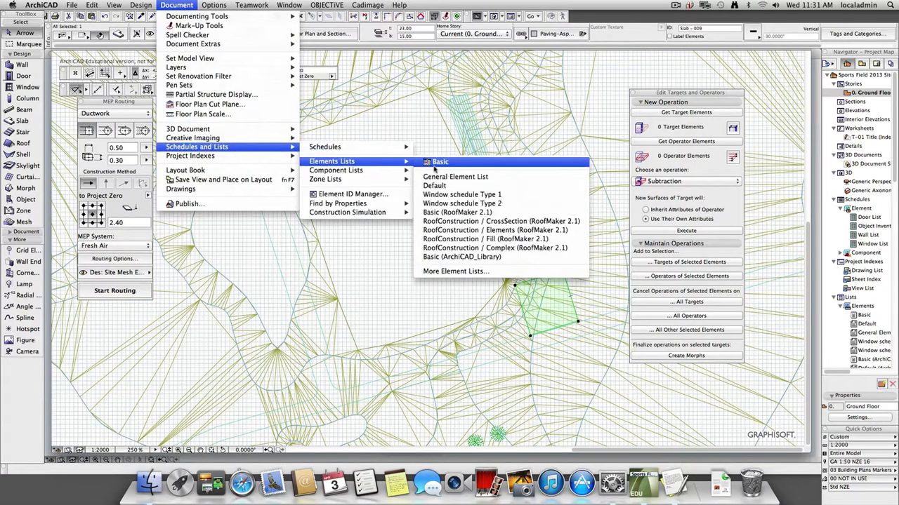
pyautogui.click(436, 166)
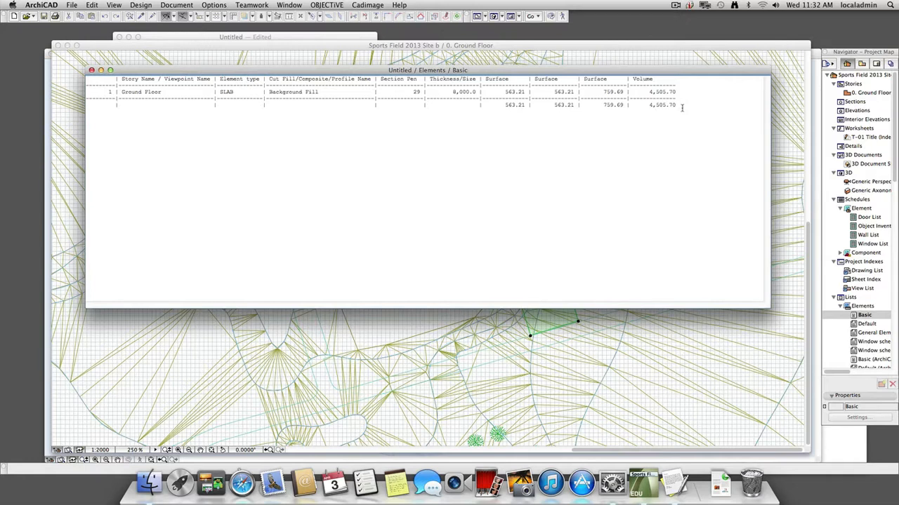
# Return to the ground floor plan and make the Contours layer visible.
pyautogui.click(411, 333)
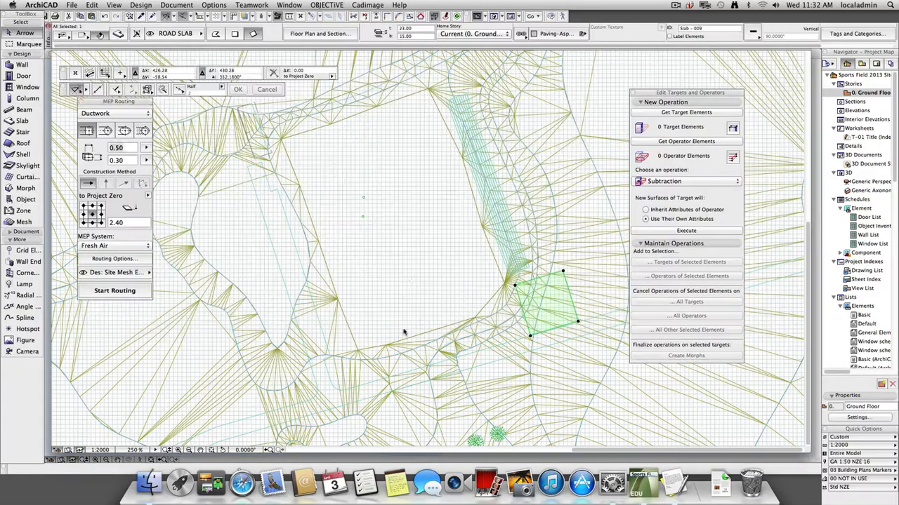
pyautogui.press('super+l')
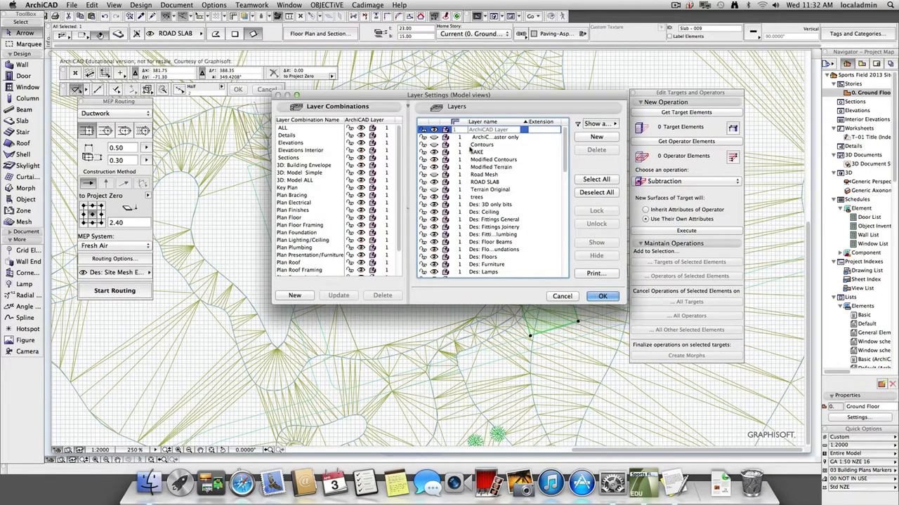
pyautogui.click(433, 145)
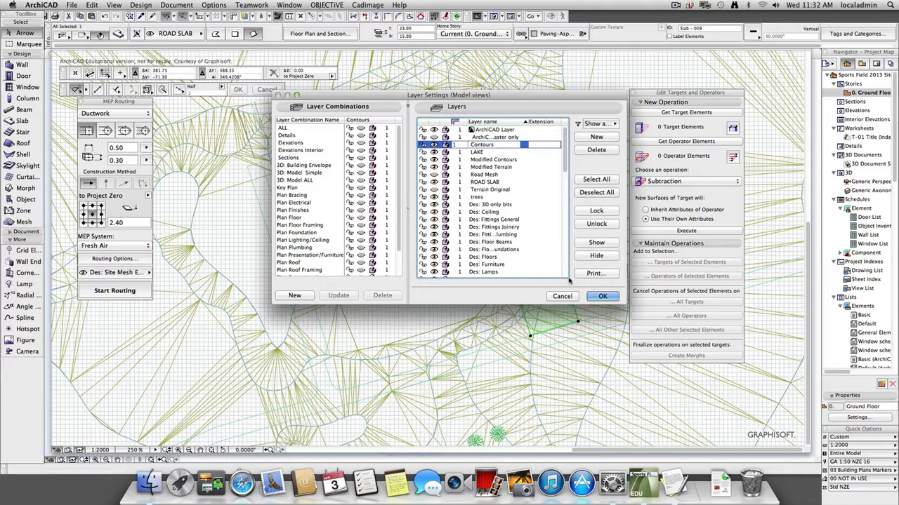
pyautogui.click(601, 296)
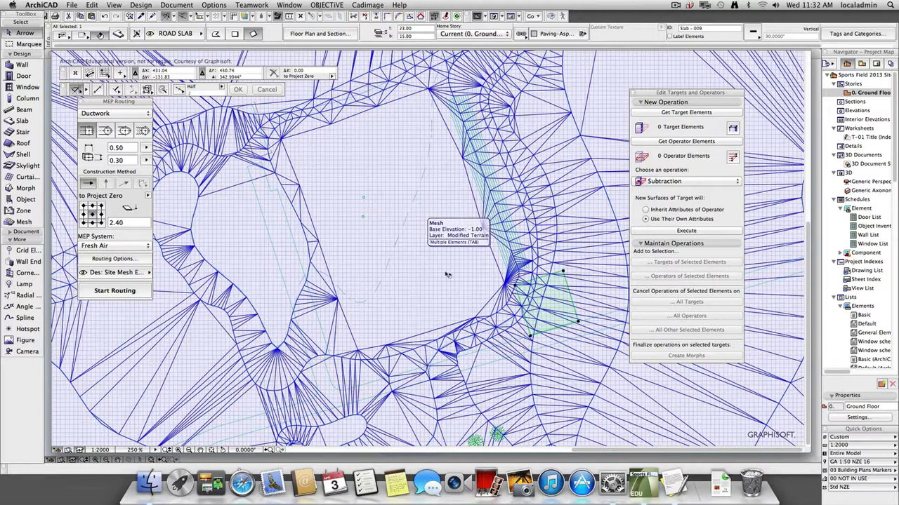
# Hide the Modified Terrain layer and examine the contour lines around the sports field in the floor plan.
pyautogui.press('super+l')
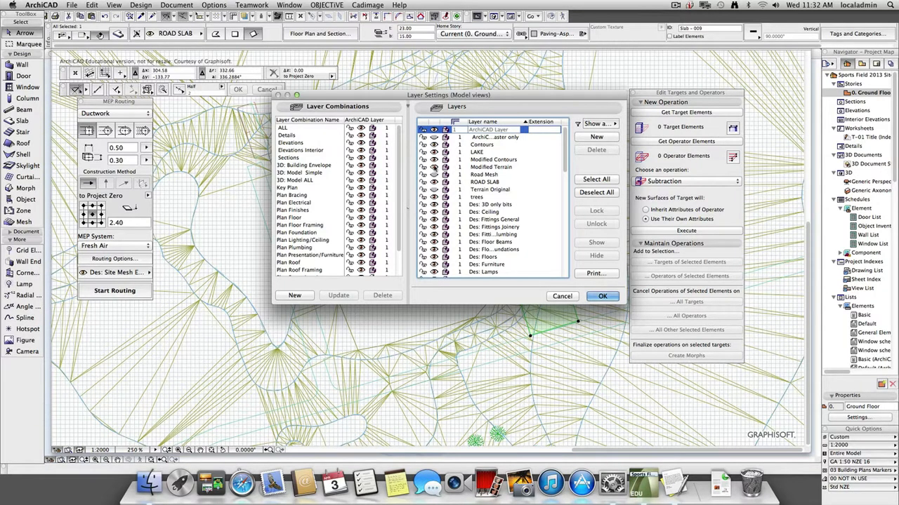
pyautogui.click(447, 167)
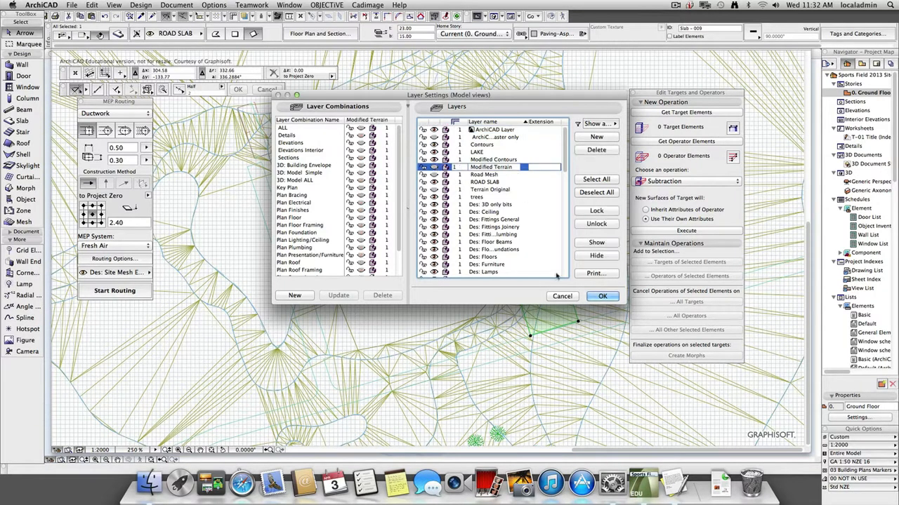
pyautogui.click(602, 296)
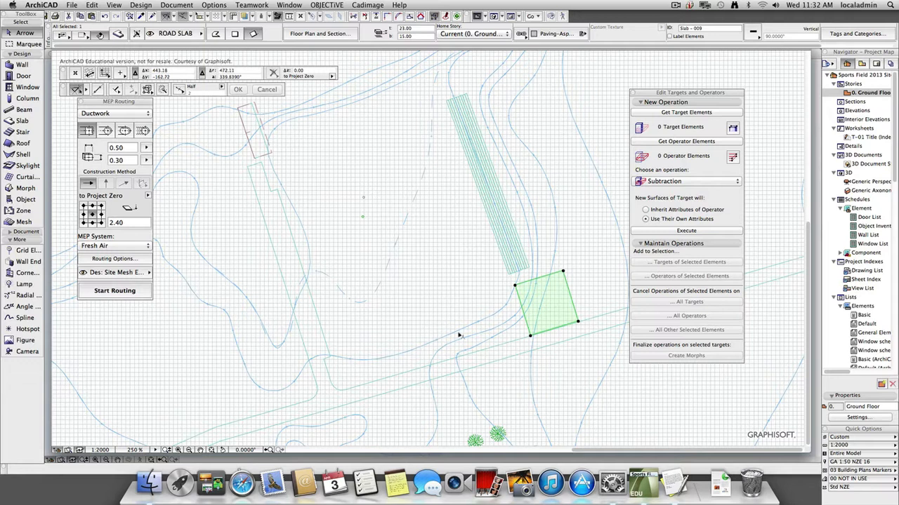
pyautogui.scroll(5, 416, 343)
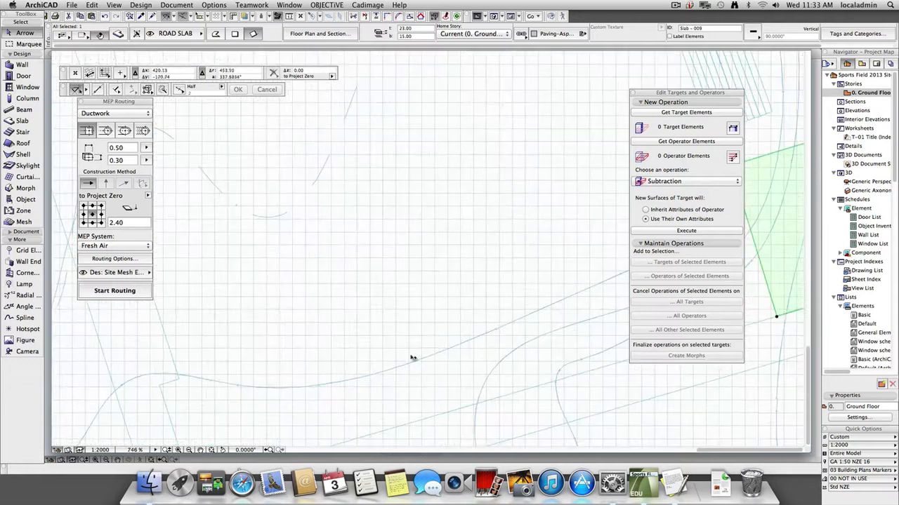
pyautogui.scroll(4, 427, 372)
pyautogui.scroll(-6, 426, 364)
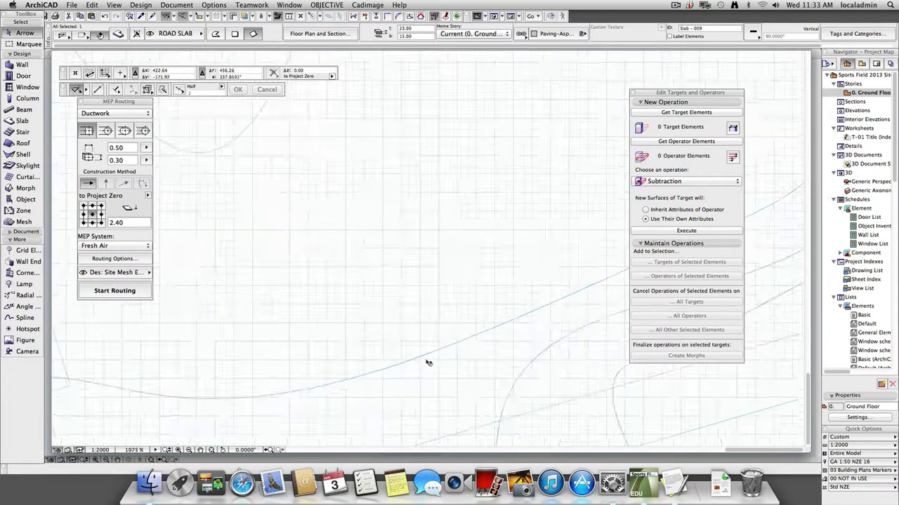
pyautogui.moveTo(425, 363); pyautogui.dragTo(442, 337, button='middle')
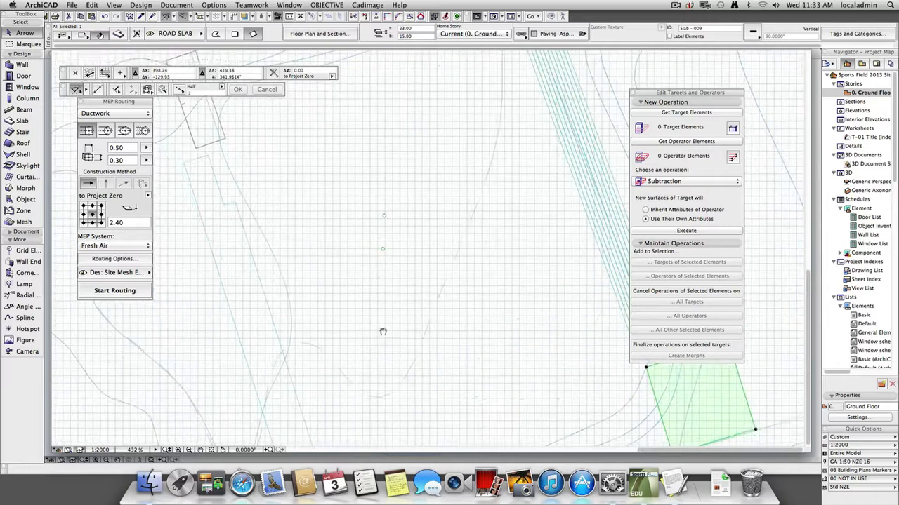
pyautogui.scroll(-3, 388, 331)
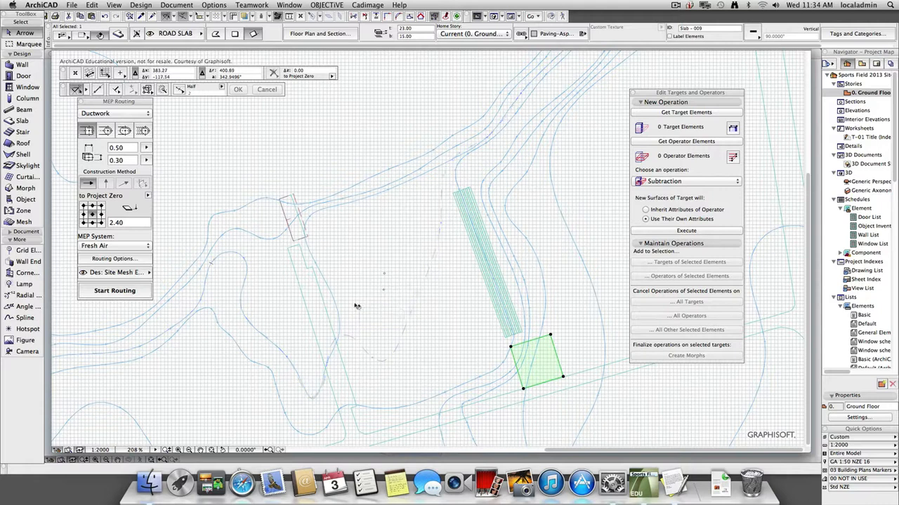
# Make all layers visible in the layer settings.
pyautogui.press('super+l')
pyautogui.click(600, 180)
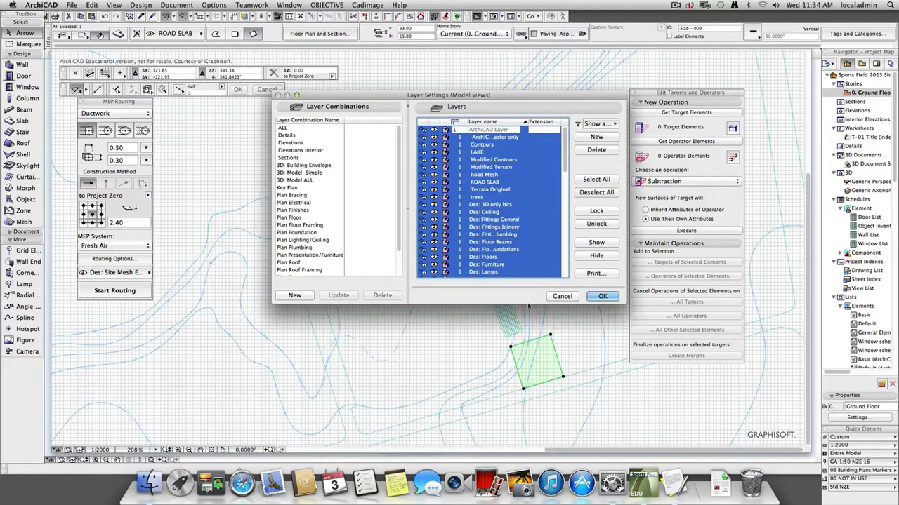
pyautogui.click(602, 296)
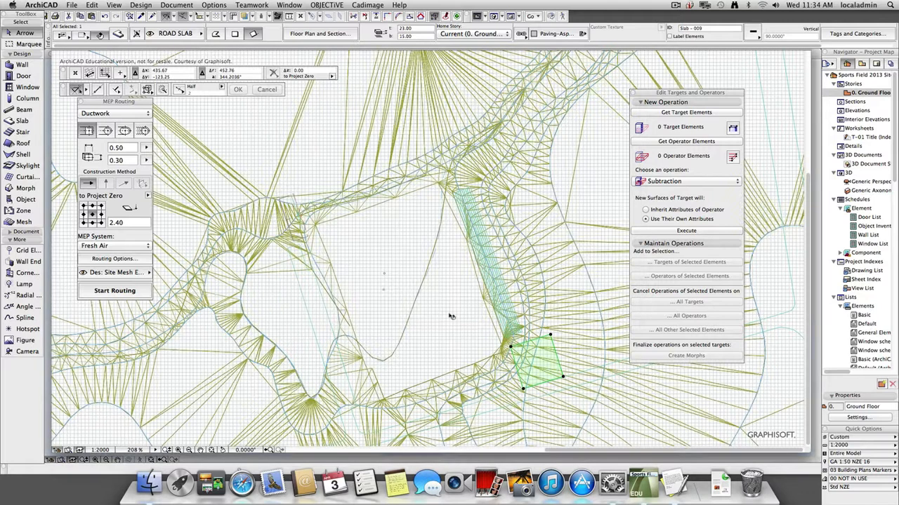
# Show all model elements in the 3D perspective and bring the whole sports field into view.
pyautogui.press('F3')
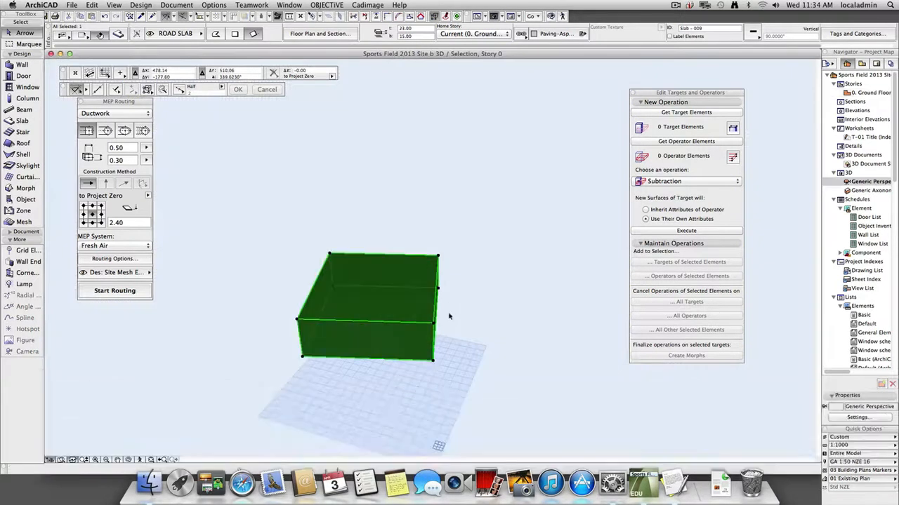
pyautogui.press('F4')
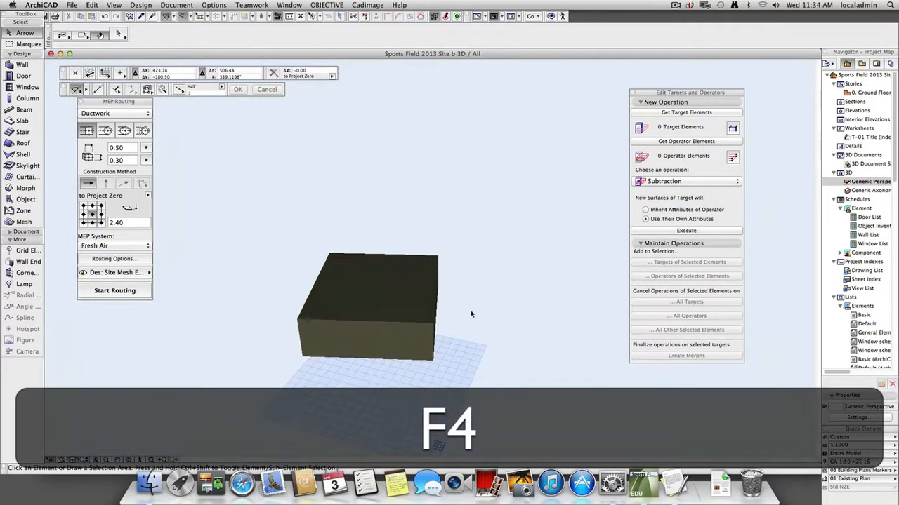
pyautogui.scroll(-6, 521, 357)
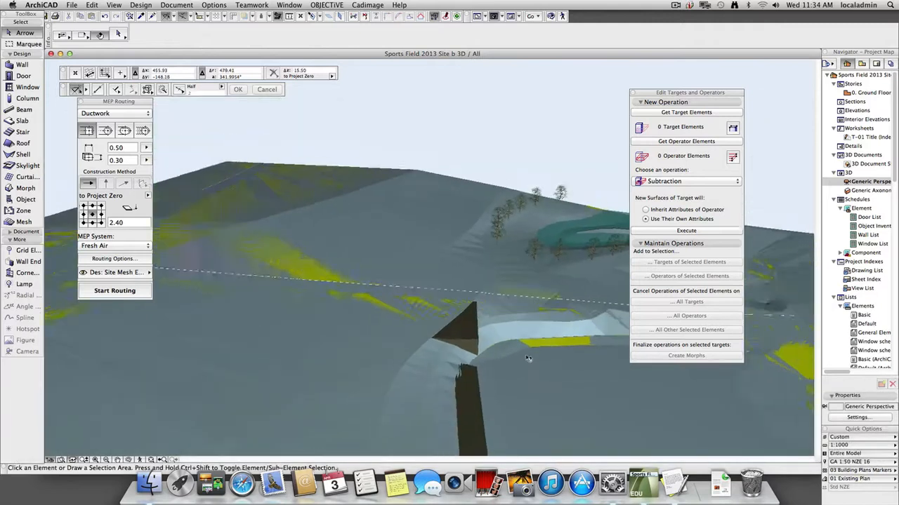
pyautogui.moveTo(610, 439); pyautogui.dragTo(397, 291, button='middle')
pyautogui.click(397, 290)
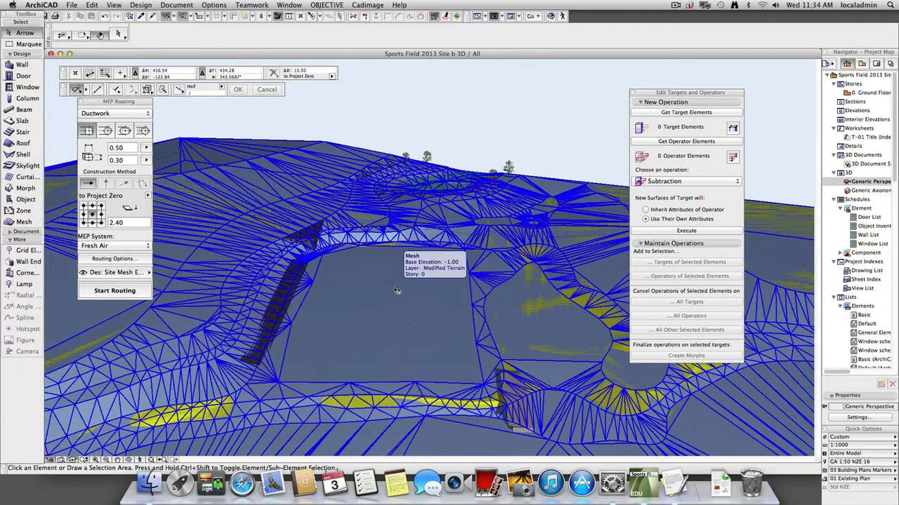
# Select the original terrain mesh in 3D and elevate it by 0.1.
pyautogui.click(464, 107)
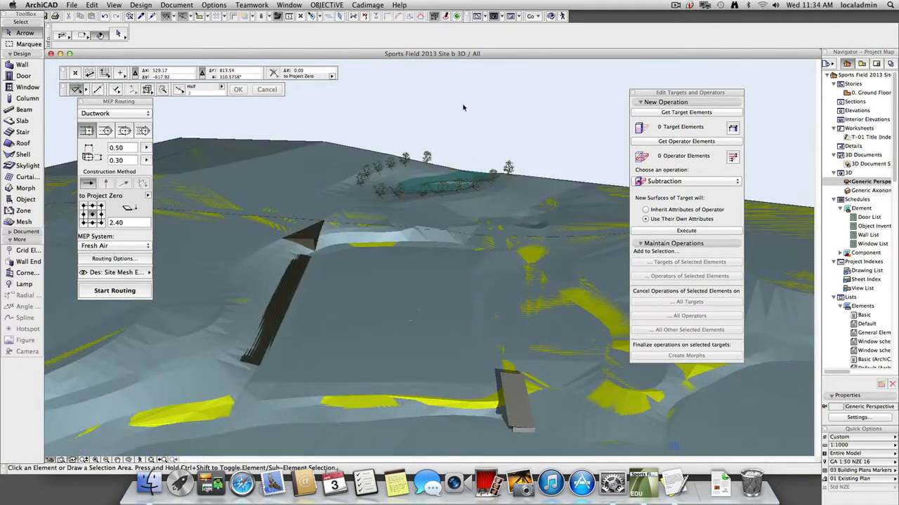
pyautogui.click(341, 151)
pyautogui.press('Tab')
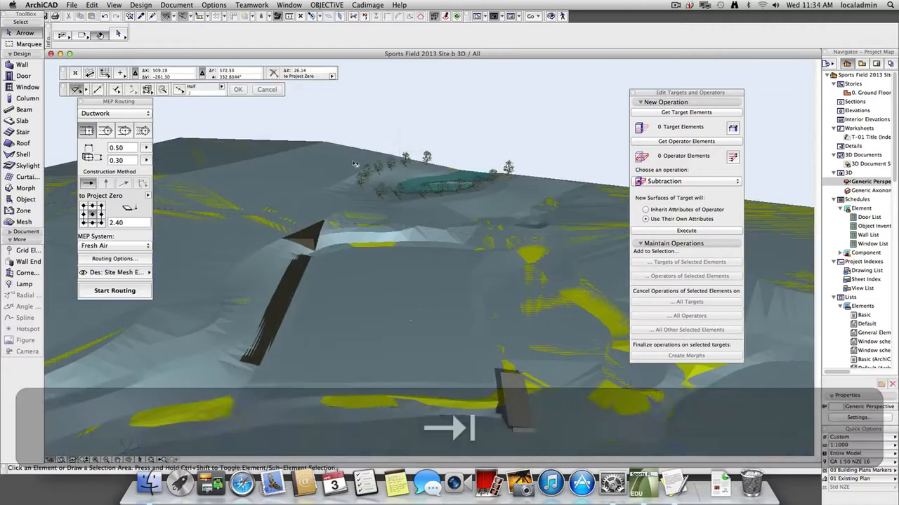
pyautogui.click(355, 165)
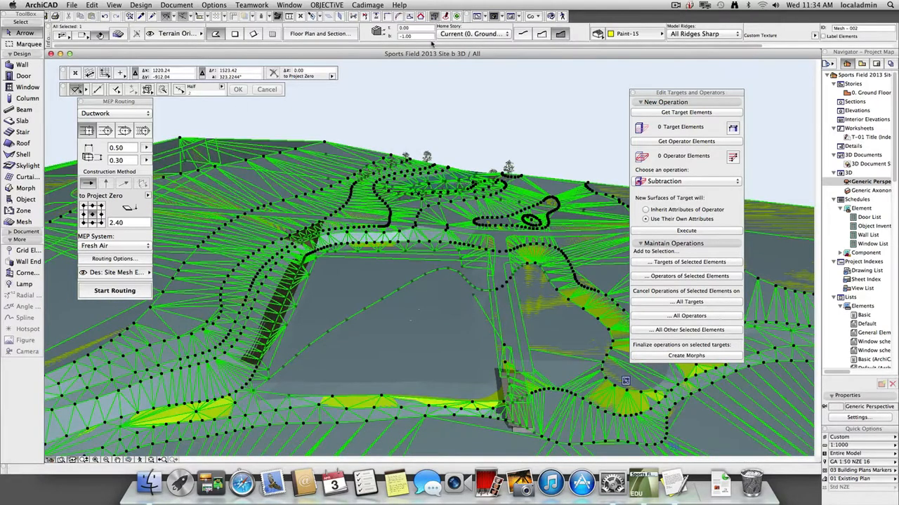
pyautogui.press('super+9')
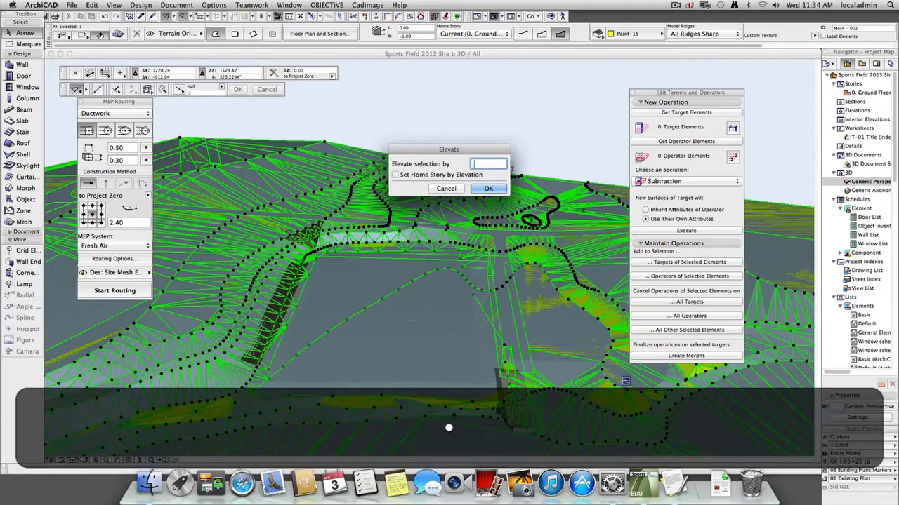
pyautogui.write('1')
pyautogui.press('Return')
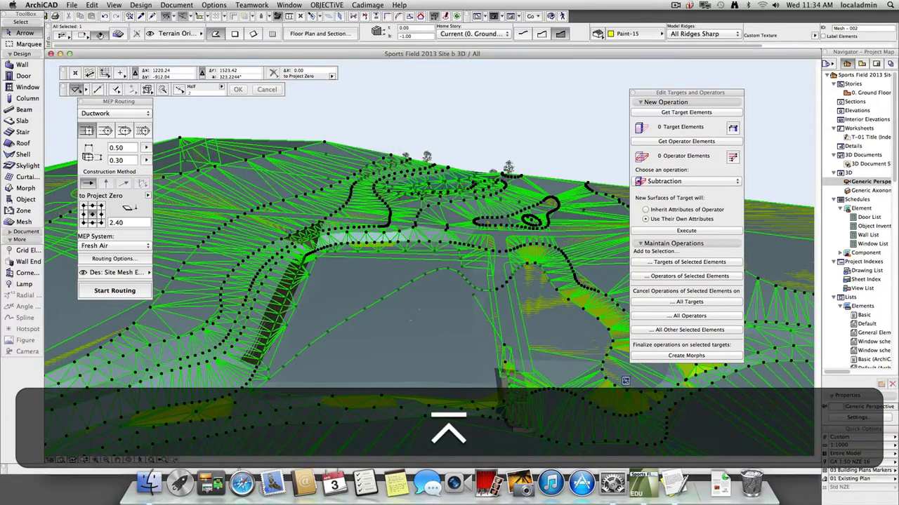
pyautogui.click(471, 107)
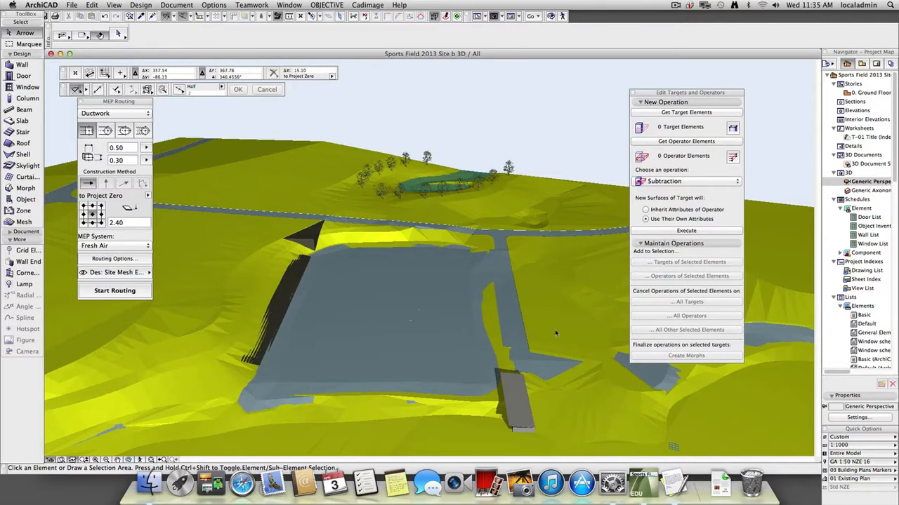
# Elevate the original terrain mesh once more and clear the selection.
pyautogui.click(666, 394)
pyautogui.press('super+9')
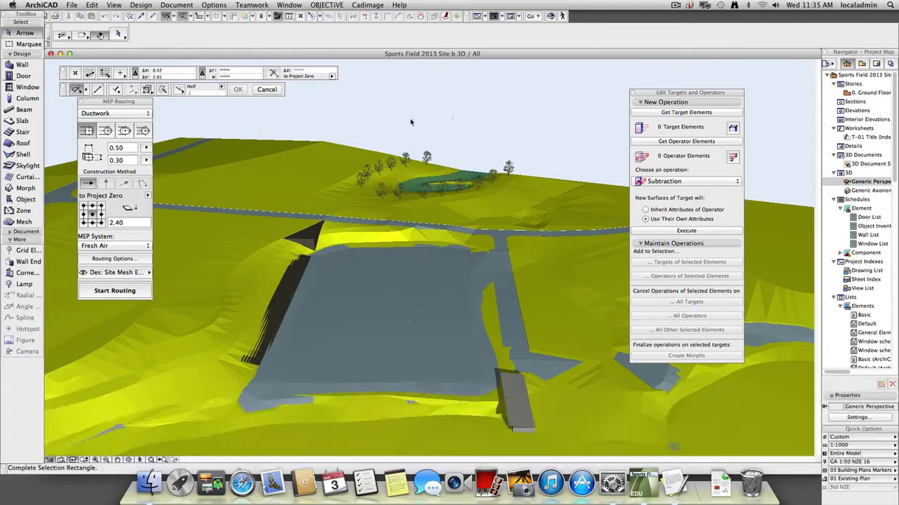
pyautogui.press('Escape')
pyautogui.click(332, 153)
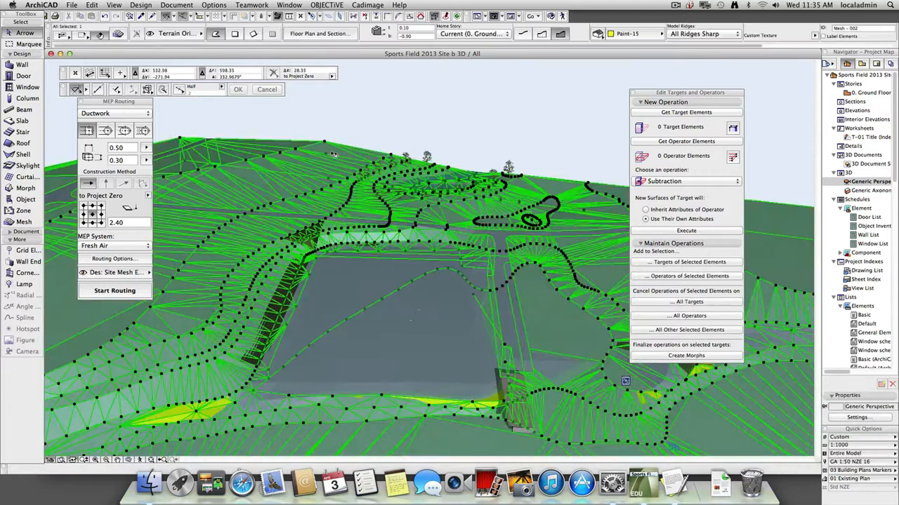
pyautogui.press('super+9')
pyautogui.click(490, 189)
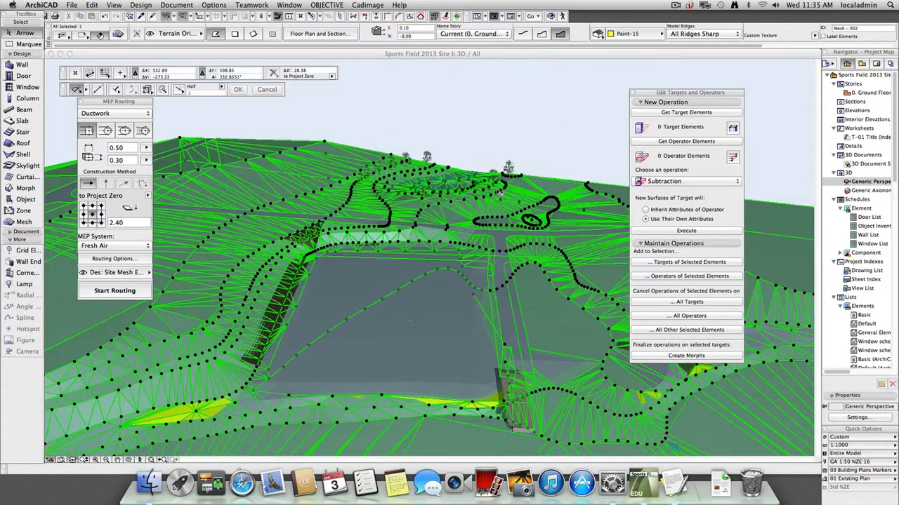
pyautogui.click(579, 112)
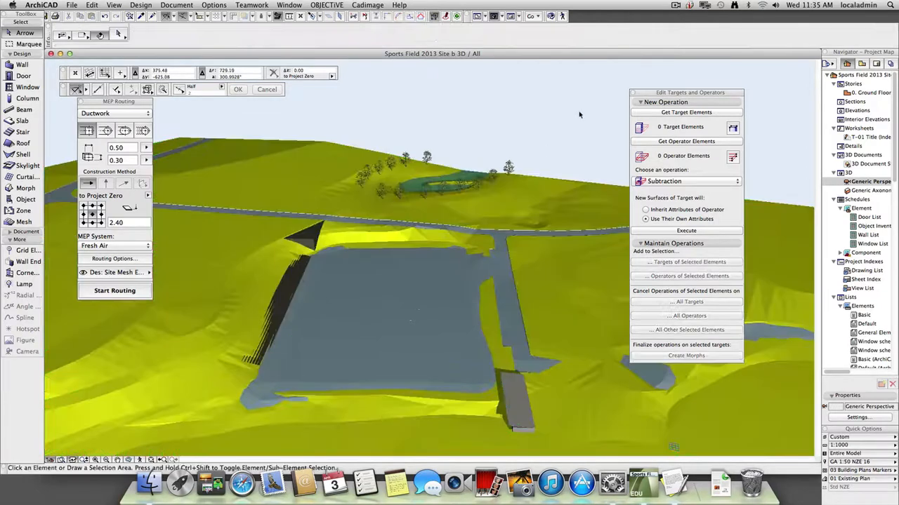
# Move the solid operations palette clear of the model and examine where the modified terrain mesh emerges around the sports field.
pyautogui.moveTo(711, 94); pyautogui.dragTo(874, 194)
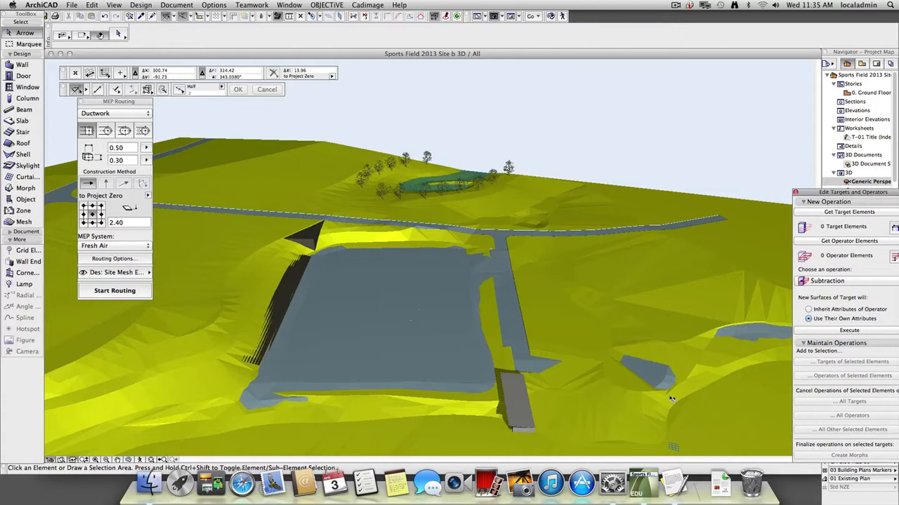
pyautogui.scroll(-3, 675, 399)
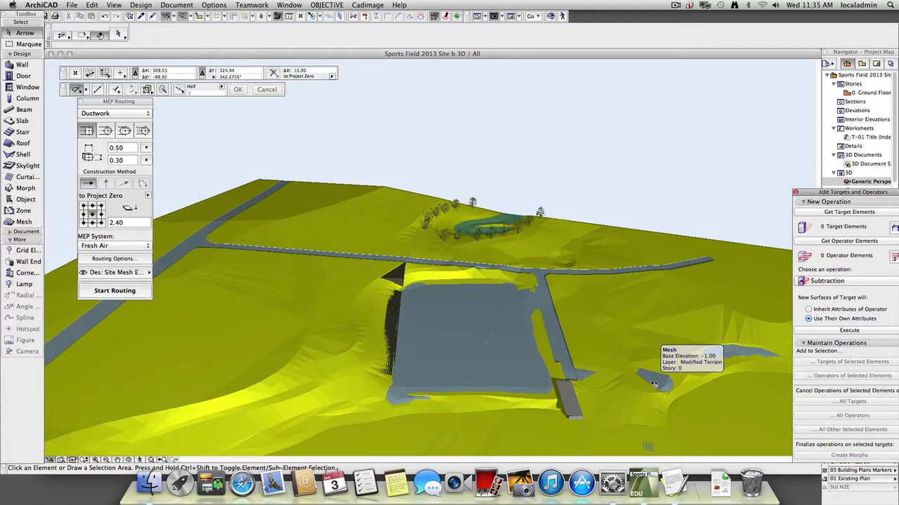
pyautogui.click(653, 386)
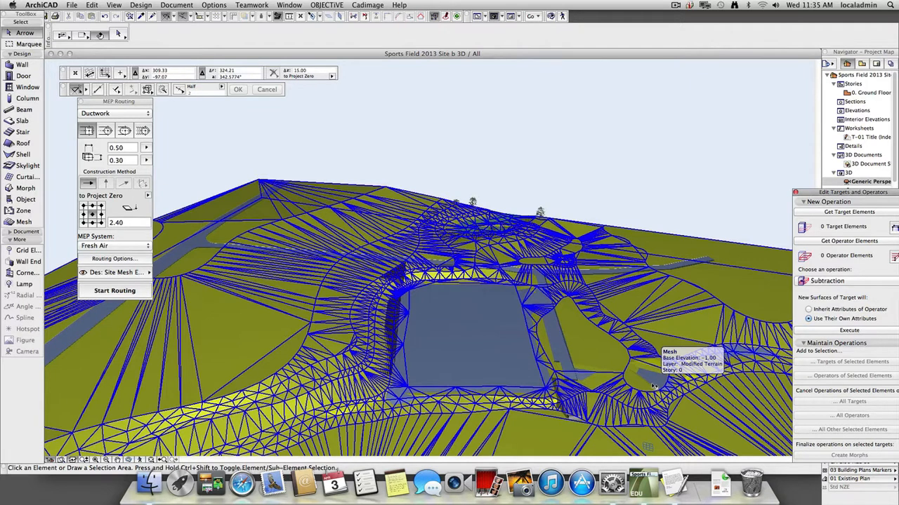
pyautogui.click(649, 168)
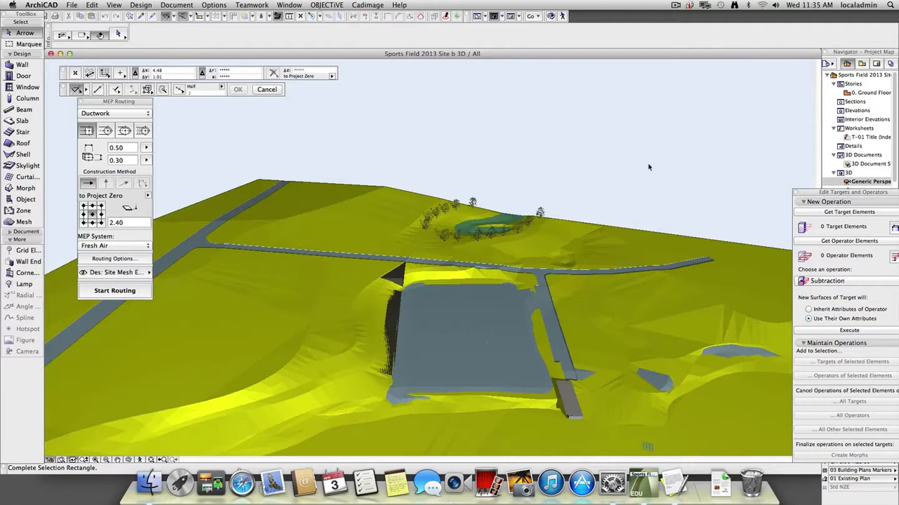